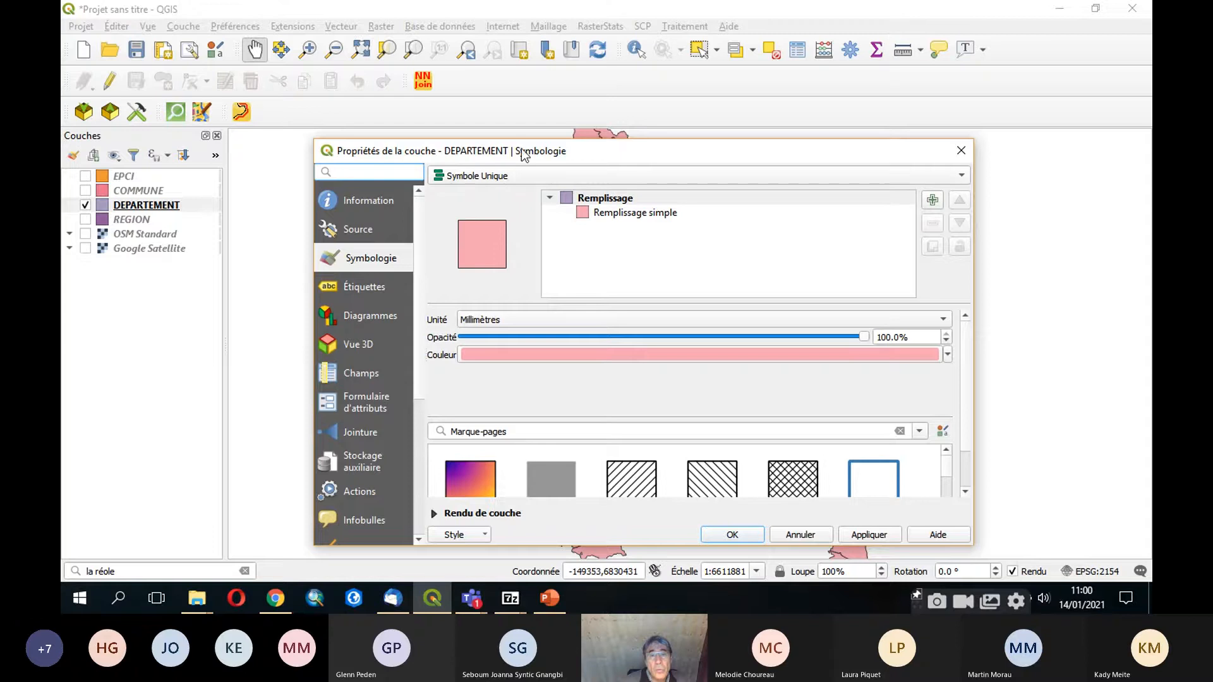
Step: Open the DEPARTEMENT layer's fill colour selection and look through the colour box, colour wheel and recent colour swatches
{"action": "left_click_drag", "start_coordinate": [520, 138], "coordinate": [719, 150]}
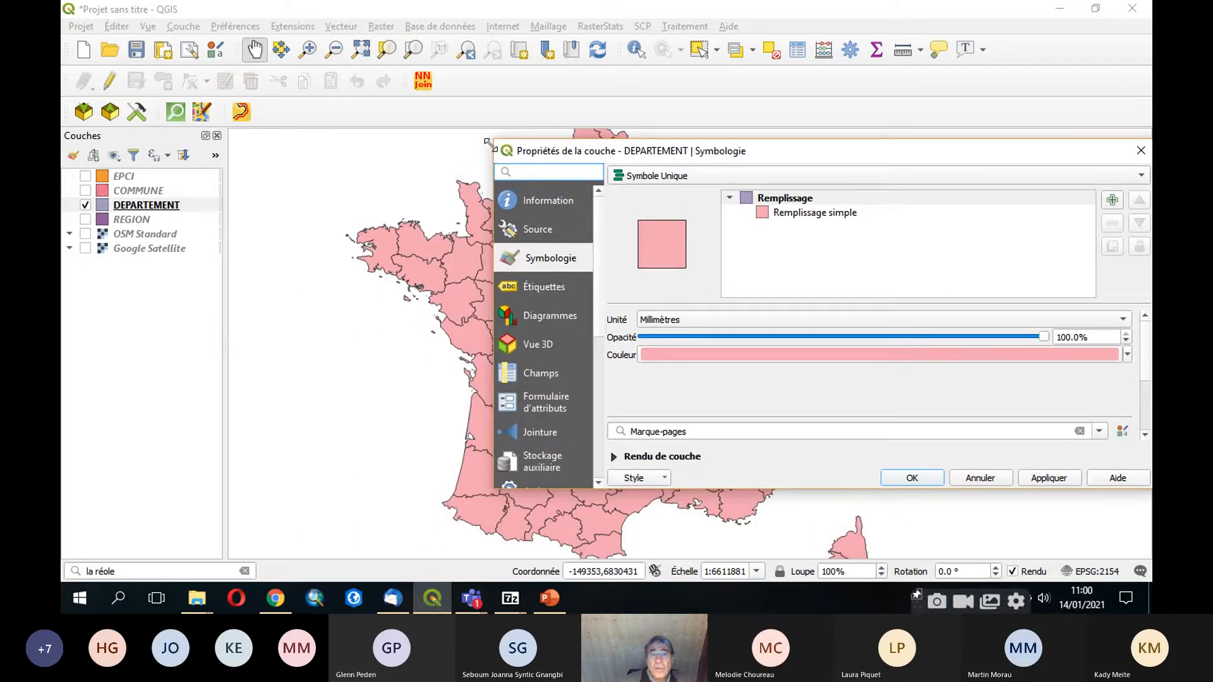
{"action": "left_click_drag", "start_coordinate": [692, 152], "coordinate": [617, 150]}
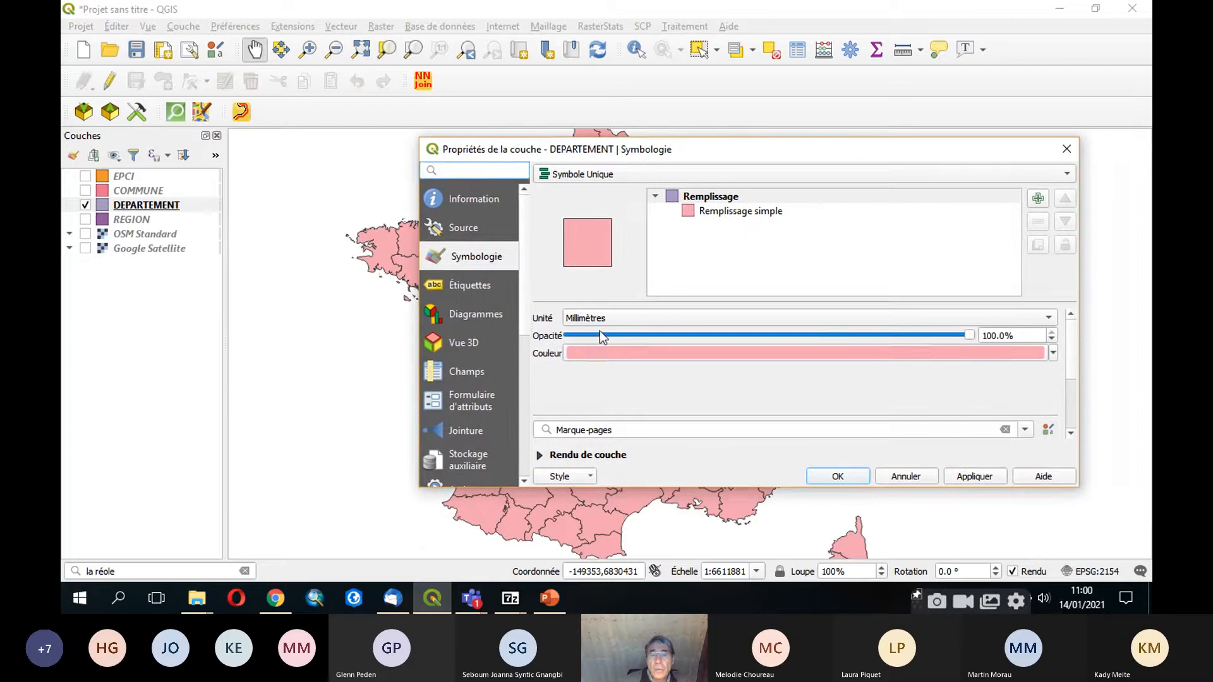
{"action": "left_click", "coordinate": [601, 355]}
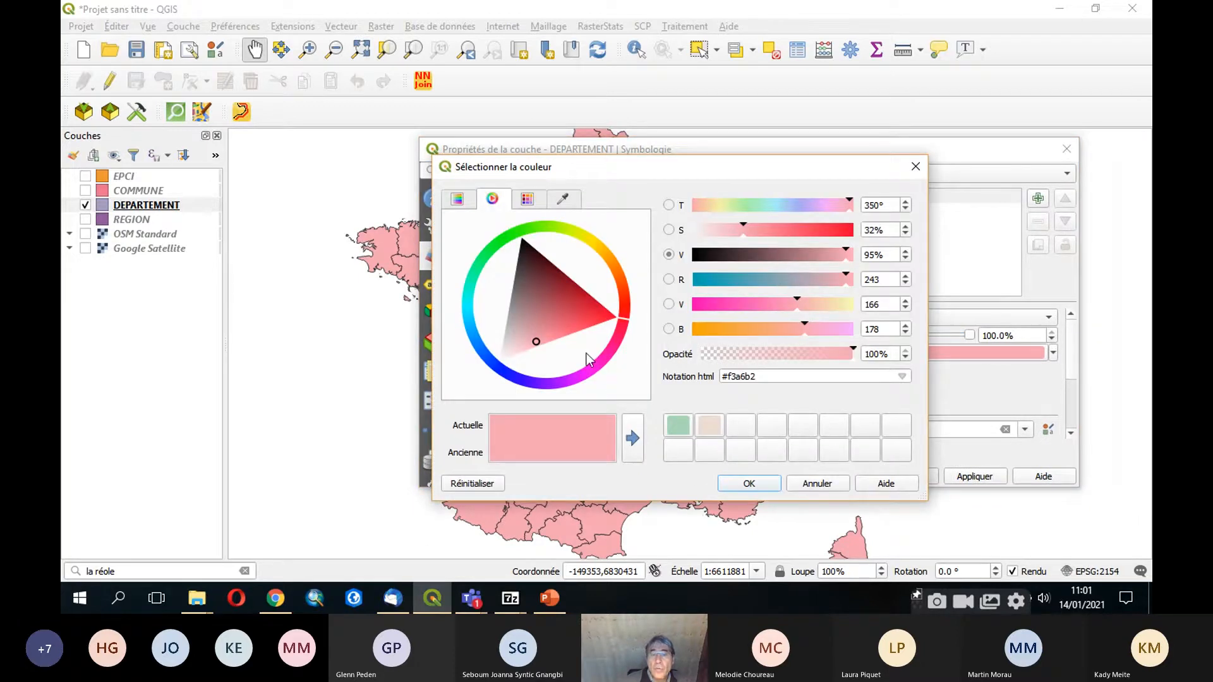
{"action": "left_click", "coordinate": [459, 199]}
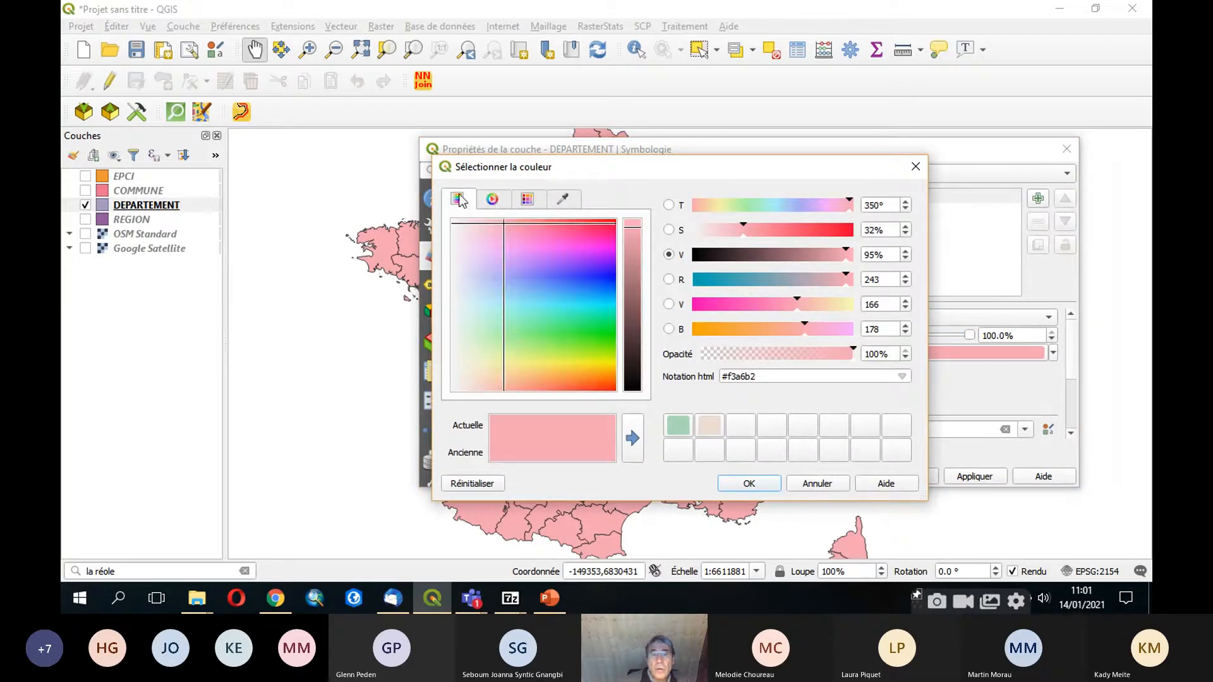
{"action": "left_click", "coordinate": [495, 202]}
{"action": "left_click", "coordinate": [529, 201]}
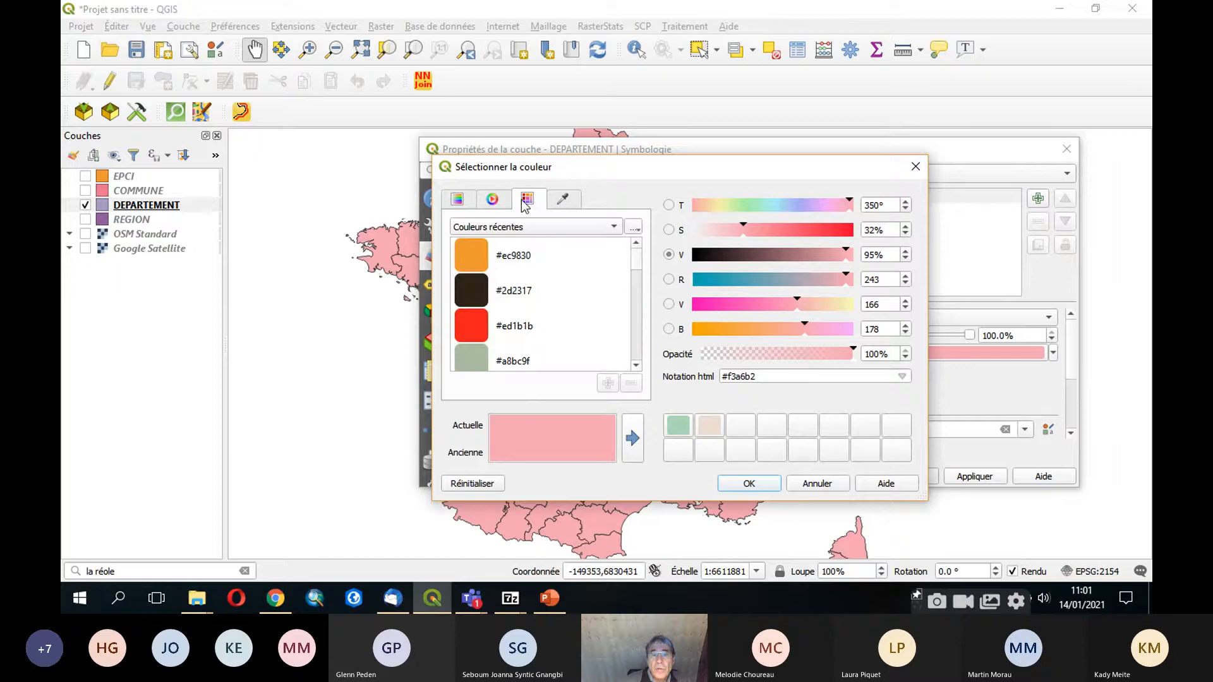
{"action": "left_click_drag", "start_coordinate": [638, 259], "coordinate": [638, 292]}
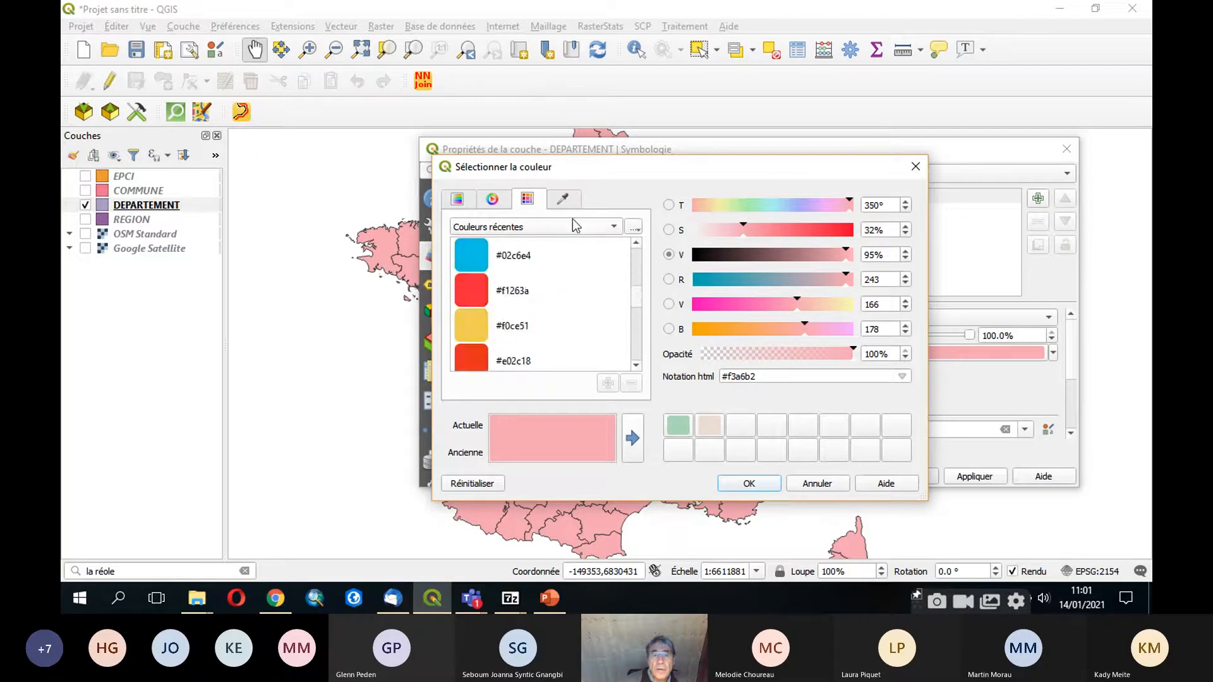
{"action": "left_click", "coordinate": [492, 200]}
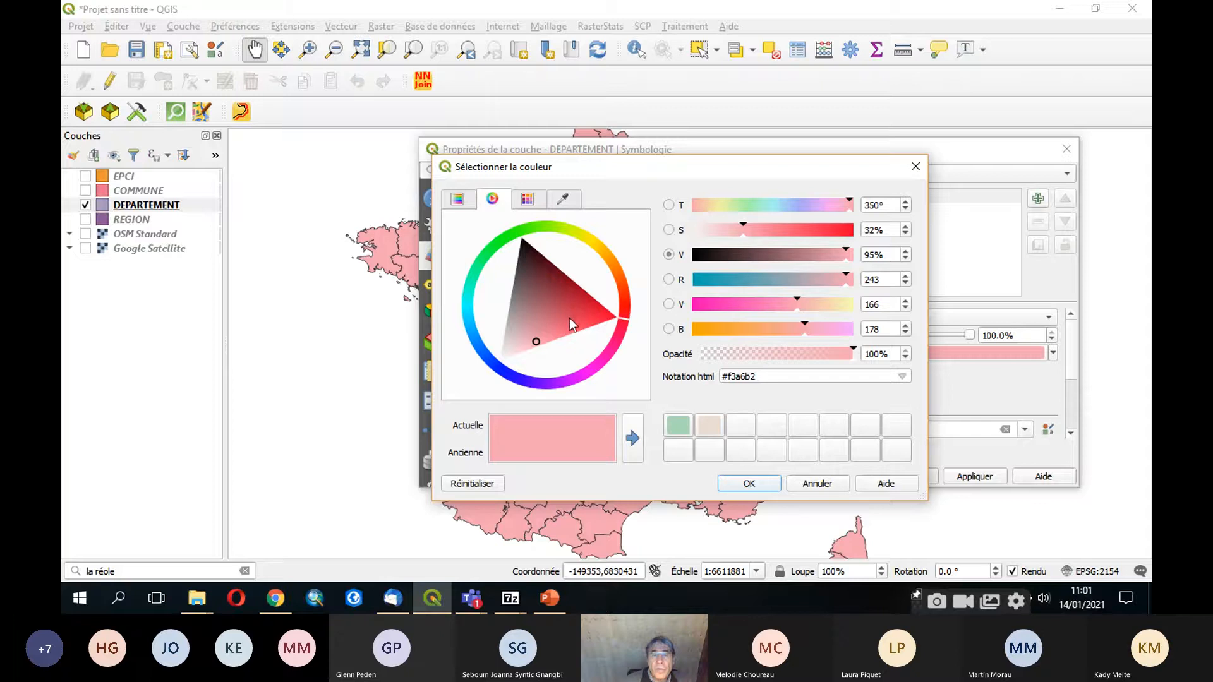
Step: Set the DEPARTEMENT fill colour to bright green #28dd2b using the colour wheel and apply it to the map
{"action": "mouse_move", "coordinate": [570, 317]}
{"action": "left_mouse_down"}
{"action": "mouse_move", "coordinate": [585, 315]}
{"action": "mouse_move", "coordinate": [576, 301]}
{"action": "mouse_move", "coordinate": [597, 317]}
{"action": "mouse_move", "coordinate": [508, 341]}
{"action": "mouse_move", "coordinate": [507, 302]}
{"action": "mouse_move", "coordinate": [559, 307]}
{"action": "mouse_move", "coordinate": [548, 296]}
{"action": "mouse_move", "coordinate": [544, 306]}
{"action": "left_mouse_up"}
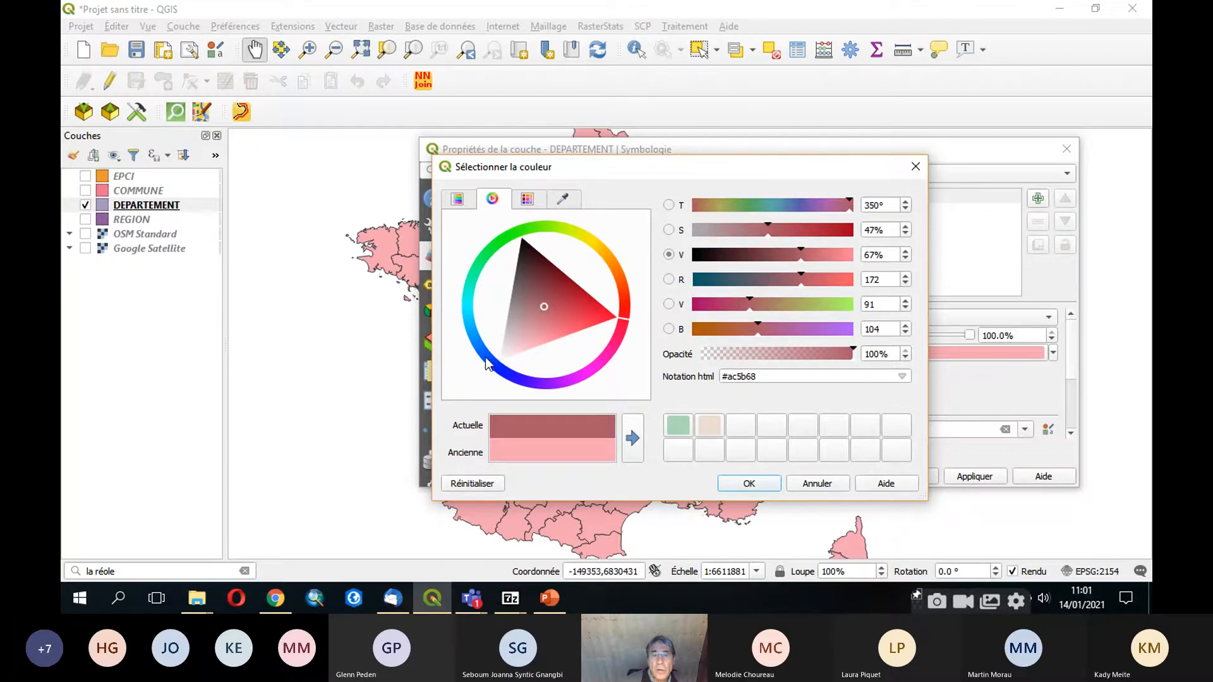
{"action": "left_click", "coordinate": [500, 371]}
{"action": "mouse_move", "coordinate": [545, 301]}
{"action": "left_mouse_down"}
{"action": "mouse_move", "coordinate": [524, 342]}
{"action": "mouse_move", "coordinate": [591, 320]}
{"action": "mouse_move", "coordinate": [526, 318]}
{"action": "mouse_move", "coordinate": [528, 270]}
{"action": "mouse_move", "coordinate": [595, 302]}
{"action": "mouse_move", "coordinate": [518, 259]}
{"action": "mouse_move", "coordinate": [532, 344]}
{"action": "mouse_move", "coordinate": [571, 315]}
{"action": "mouse_move", "coordinate": [526, 270]}
{"action": "left_mouse_up"}
{"action": "left_click", "coordinate": [506, 240]}
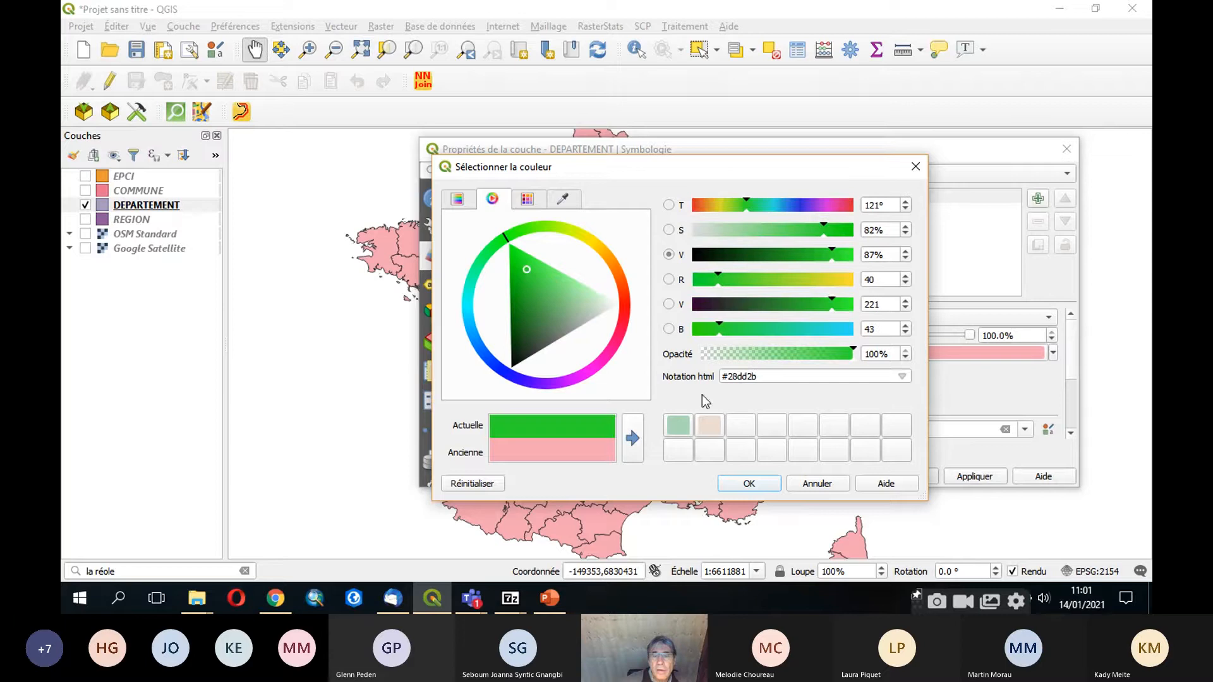
{"action": "left_click", "coordinate": [749, 483]}
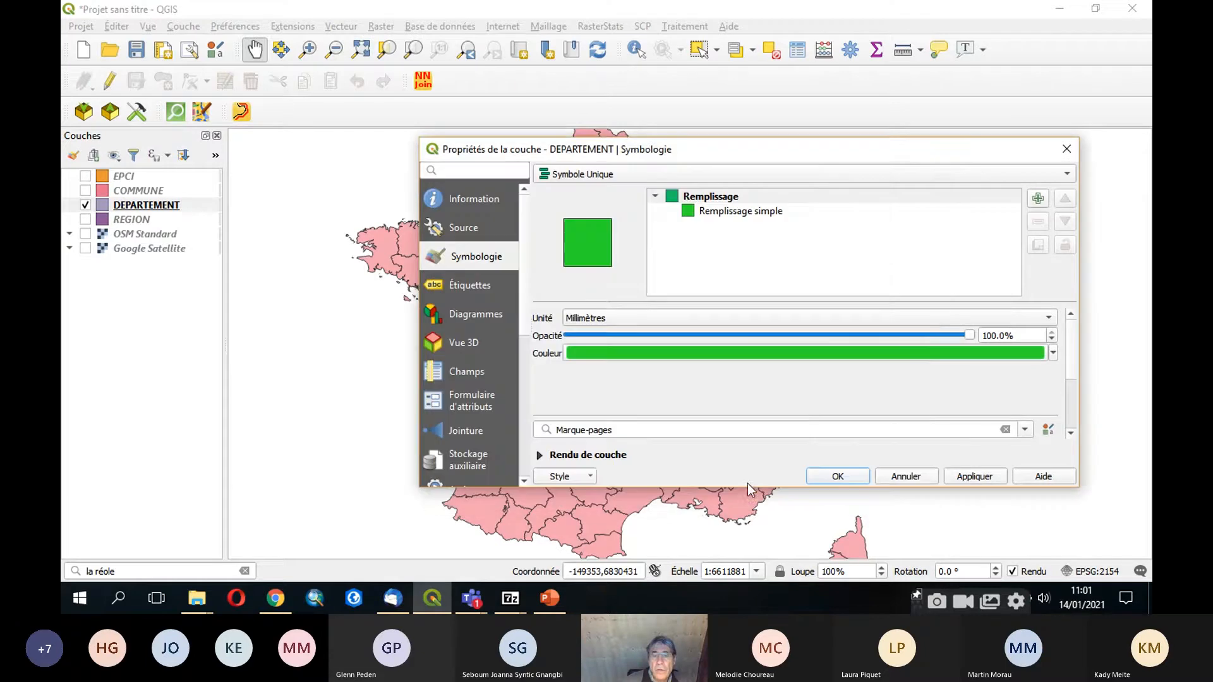
{"action": "left_click", "coordinate": [971, 477]}
{"action": "left_click", "coordinate": [849, 475]}
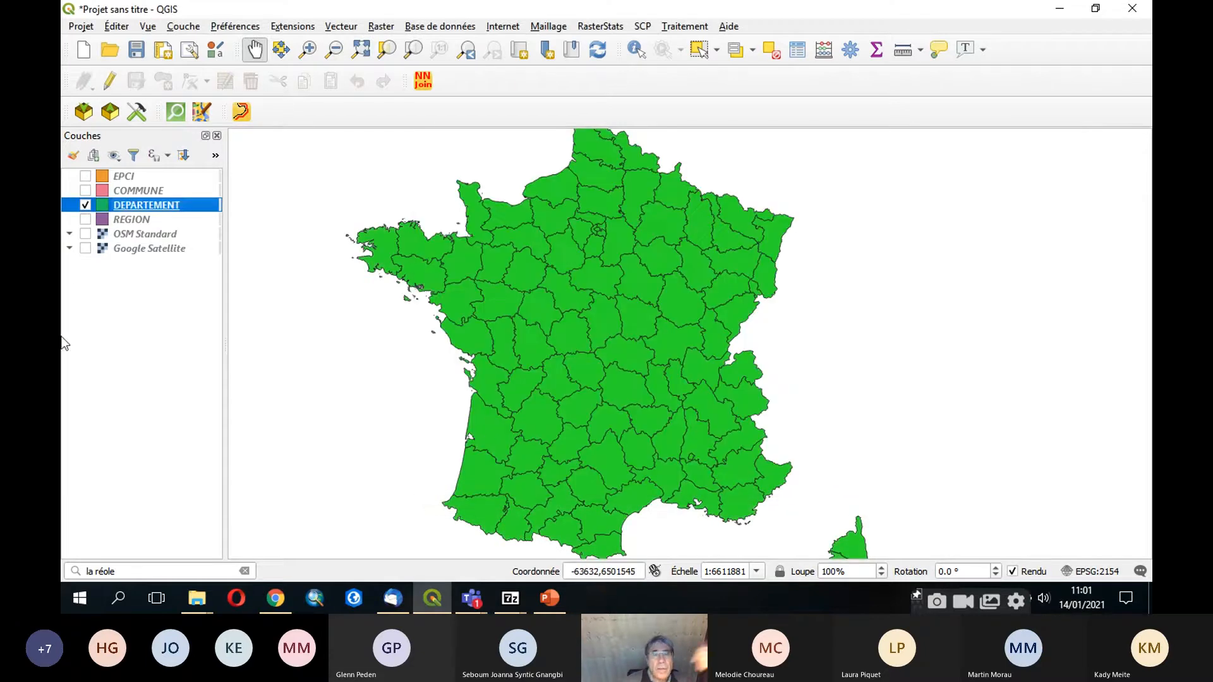
Step: Lower the DEPARTEMENT layer's fill symbol opacity to 58.2% and apply it
{"action": "double_click", "coordinate": [134, 206]}
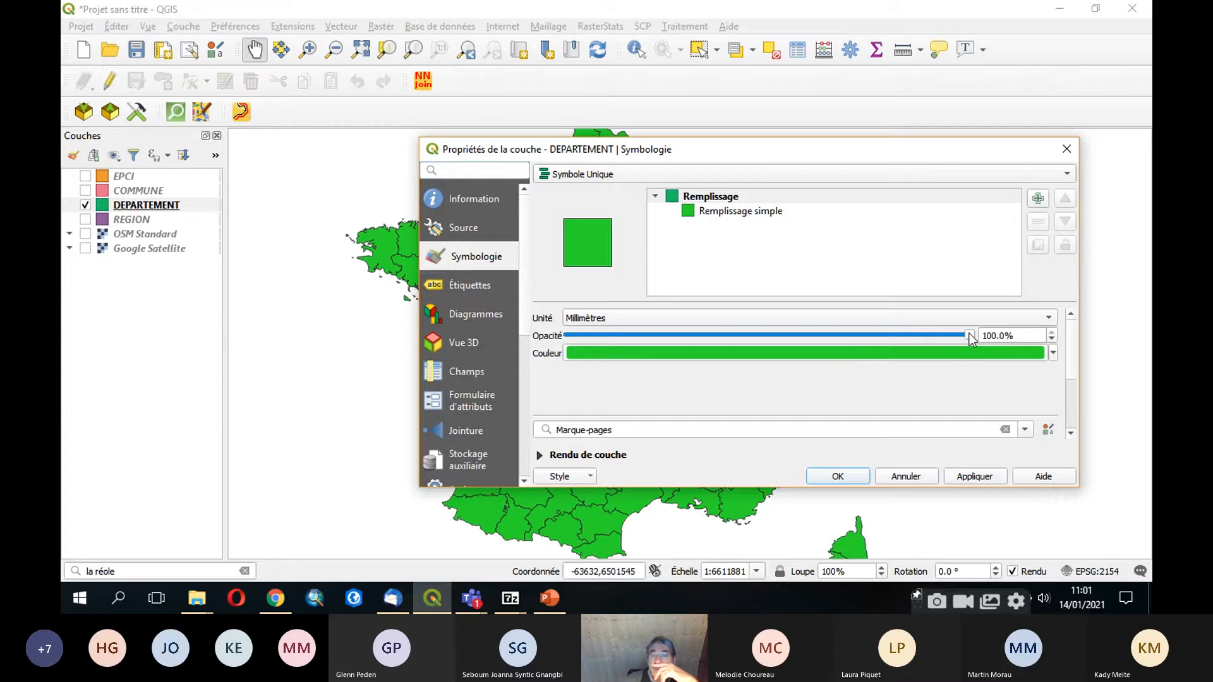
{"action": "left_click_drag", "start_coordinate": [969, 335], "coordinate": [801, 343]}
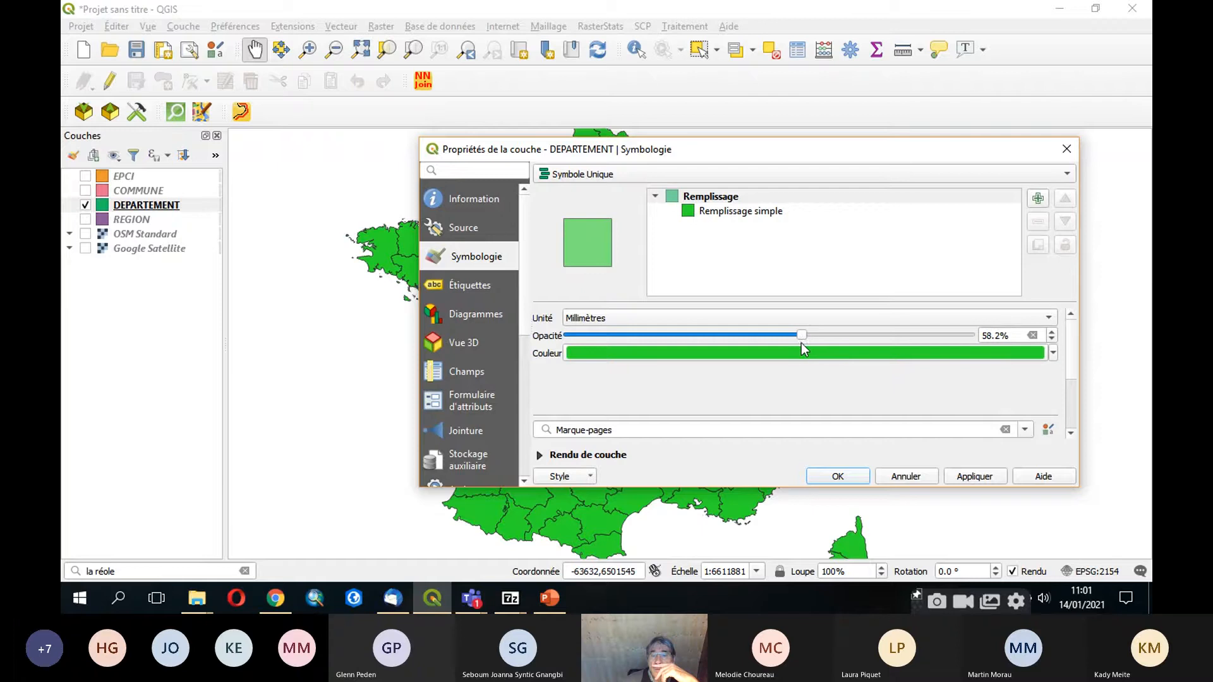
{"action": "left_click", "coordinate": [850, 482]}
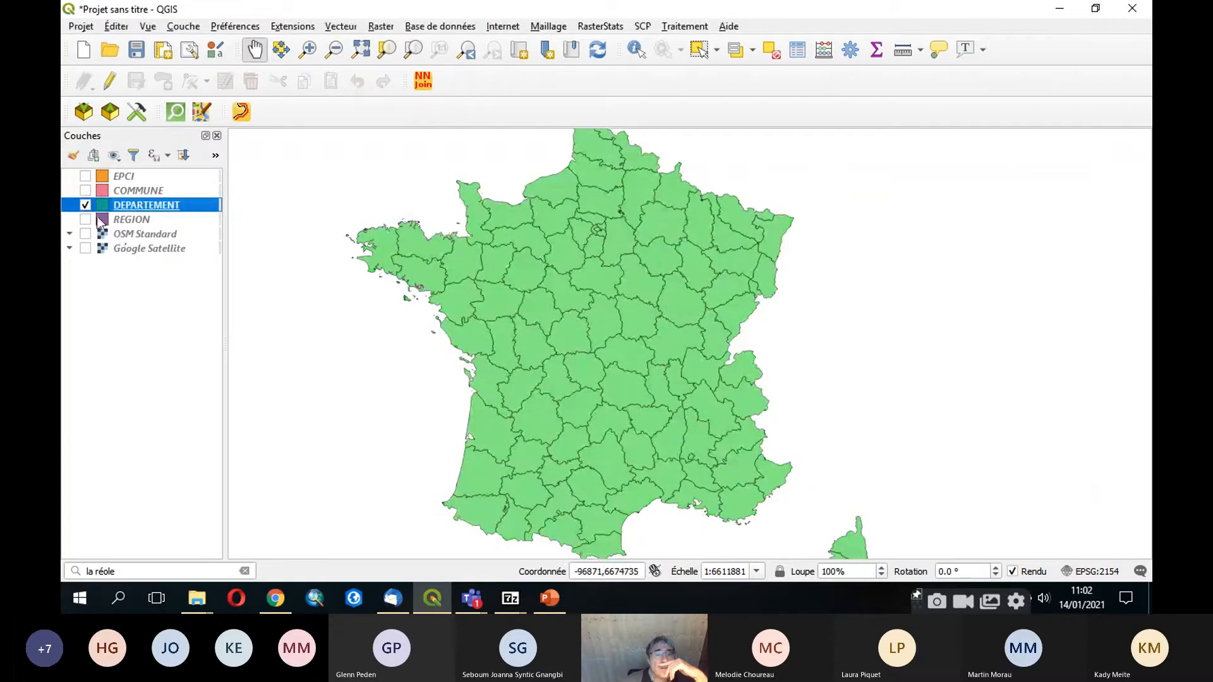
Step: Display the REGION layer beneath the semi-transparent DEPARTEMENT layer and inspect how they overlap
{"action": "left_click", "coordinate": [86, 219]}
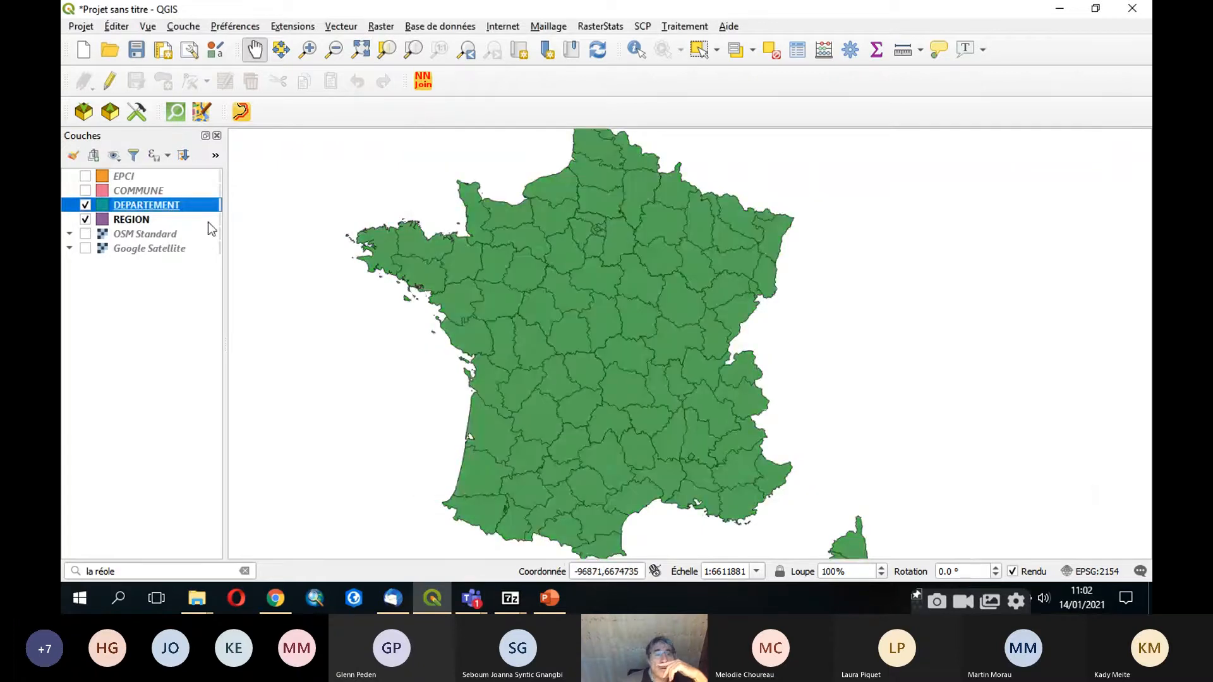
{"action": "scroll", "coordinate": [566, 288], "scroll_direction": "up", "scroll_amount": 1}
{"action": "scroll", "coordinate": [566, 288], "scroll_direction": "up", "scroll_amount": 2}
{"action": "scroll", "coordinate": [566, 288], "scroll_direction": "down", "scroll_amount": 2}
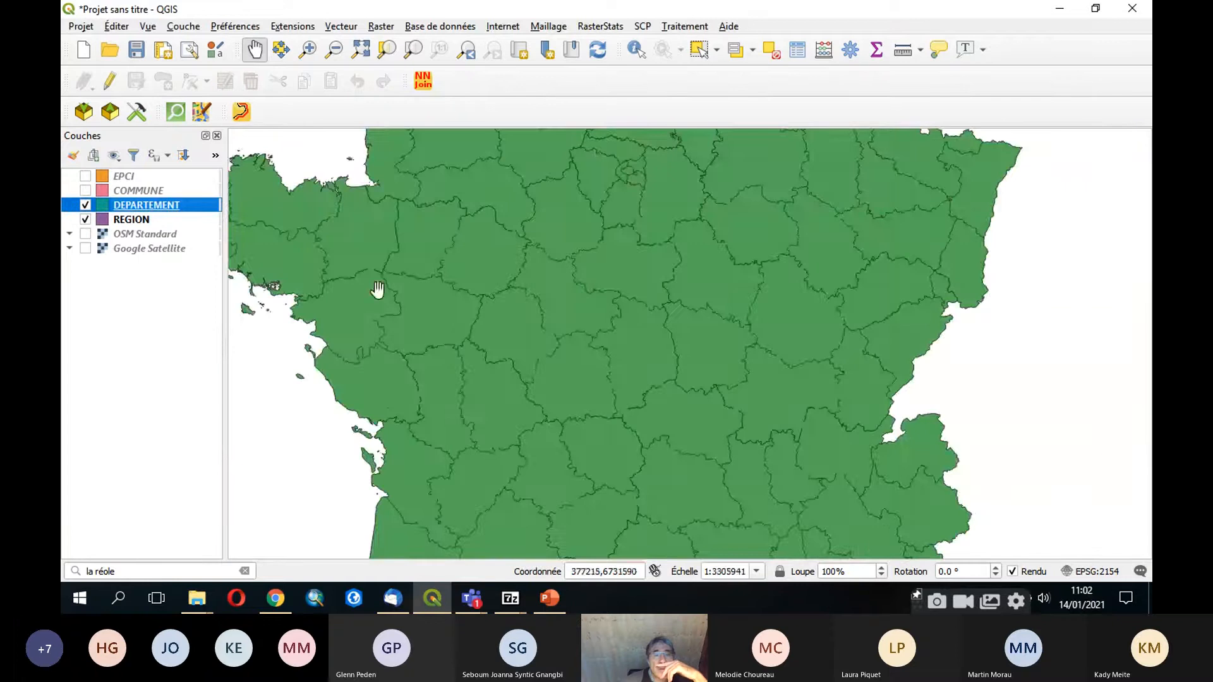
Step: Try Google Satellite as the background, hide REGION, and show OSM Standard beneath the departments instead
{"action": "left_click", "coordinate": [86, 248]}
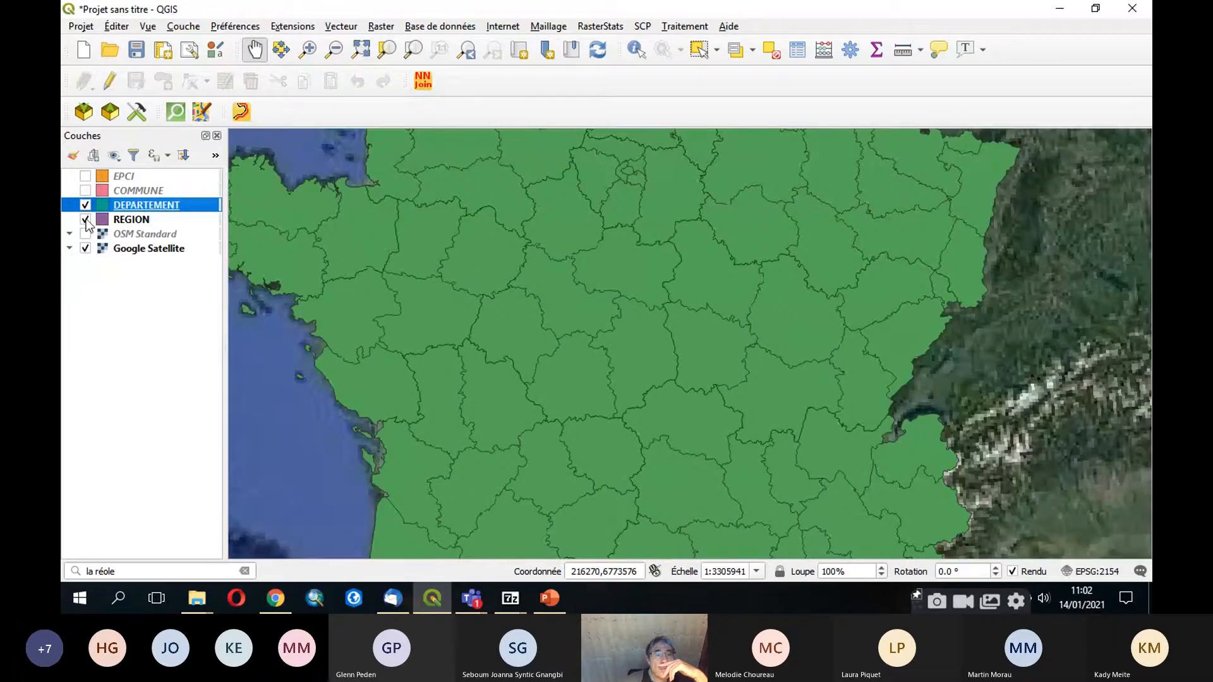
{"action": "left_click", "coordinate": [86, 219]}
{"action": "left_click", "coordinate": [85, 249]}
{"action": "left_click", "coordinate": [85, 234]}
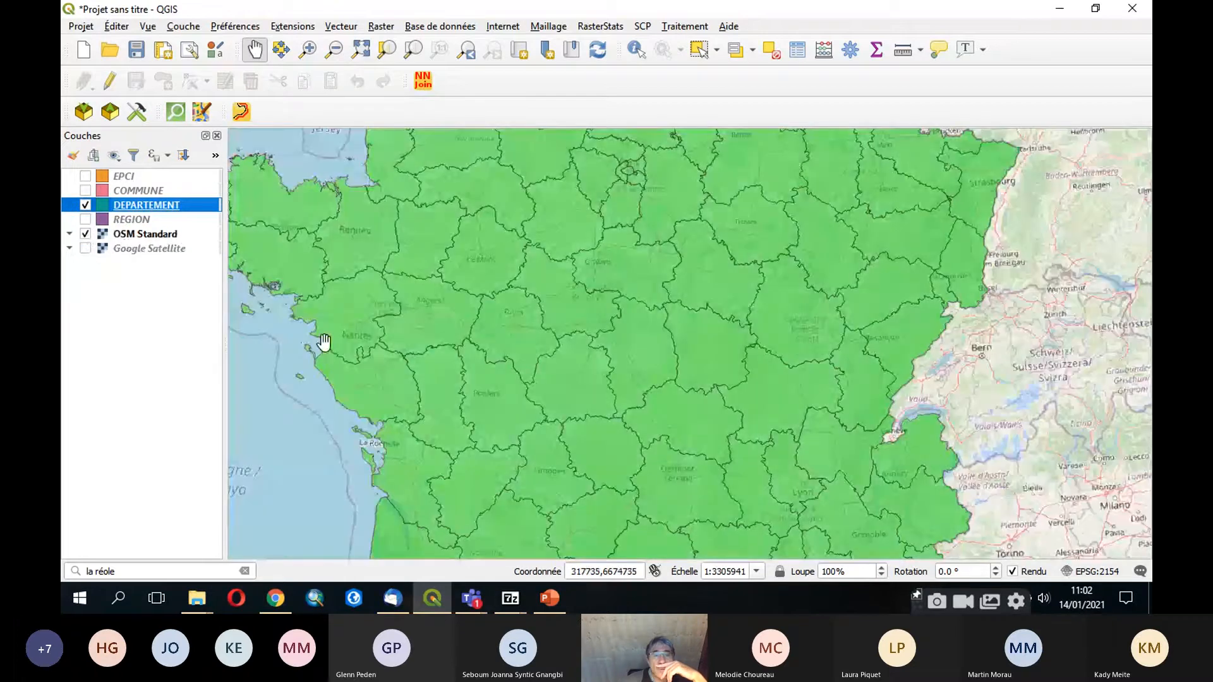
{"action": "left_click_drag", "start_coordinate": [404, 398], "coordinate": [596, 295]}
{"action": "scroll", "coordinate": [596, 295], "scroll_direction": "up", "scroll_amount": 3}
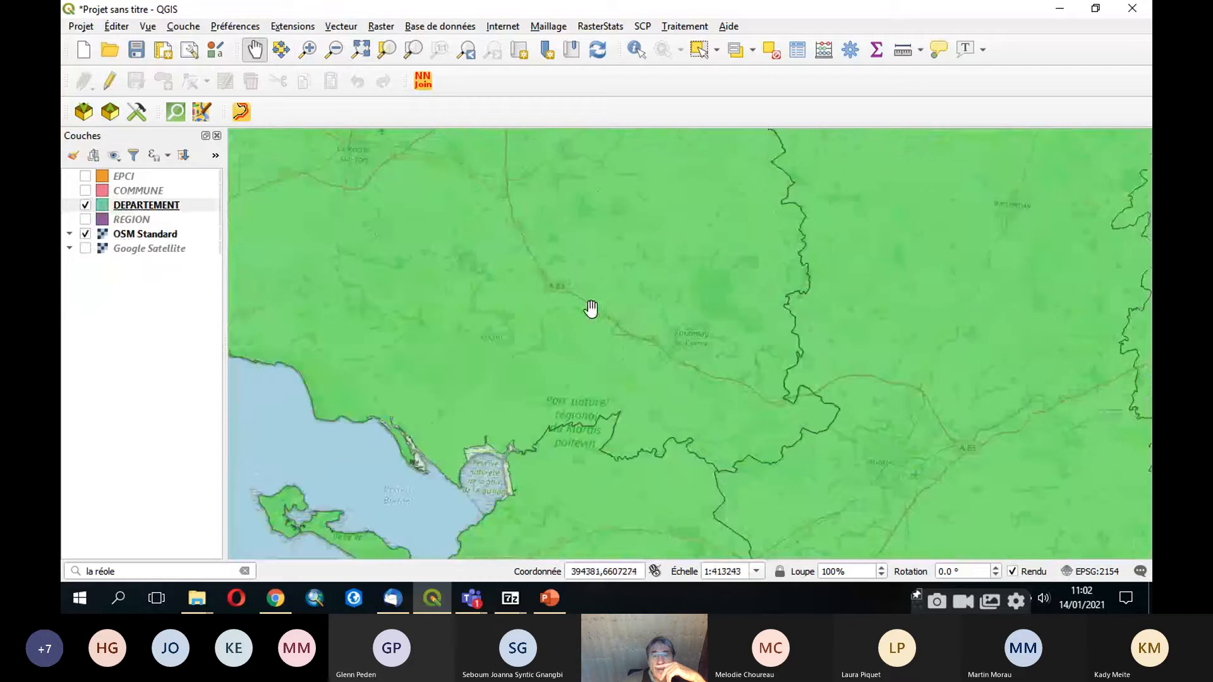
Step: Reduce the DEPARTEMENT symbol opacity to 26.9% and inspect the OSM background around La Rochelle
{"action": "double_click", "coordinate": [170, 205]}
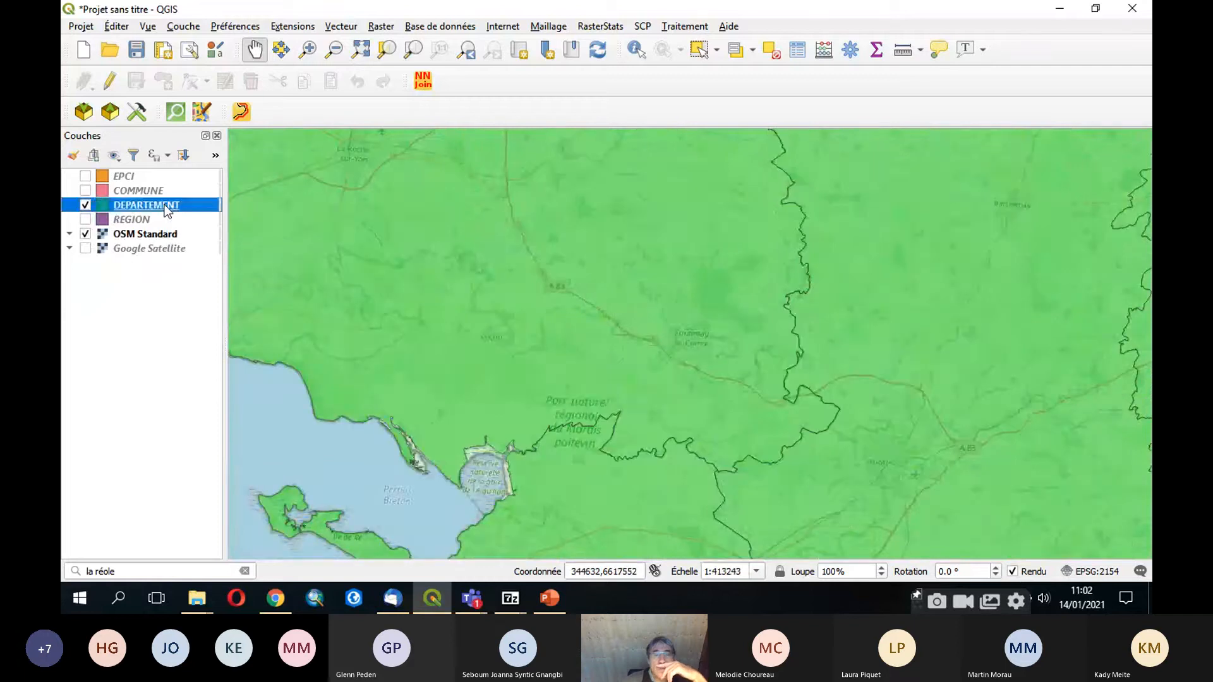
{"action": "left_click_drag", "start_coordinate": [801, 335], "coordinate": [676, 335]}
{"action": "left_click", "coordinate": [988, 482]}
{"action": "left_click", "coordinate": [823, 478]}
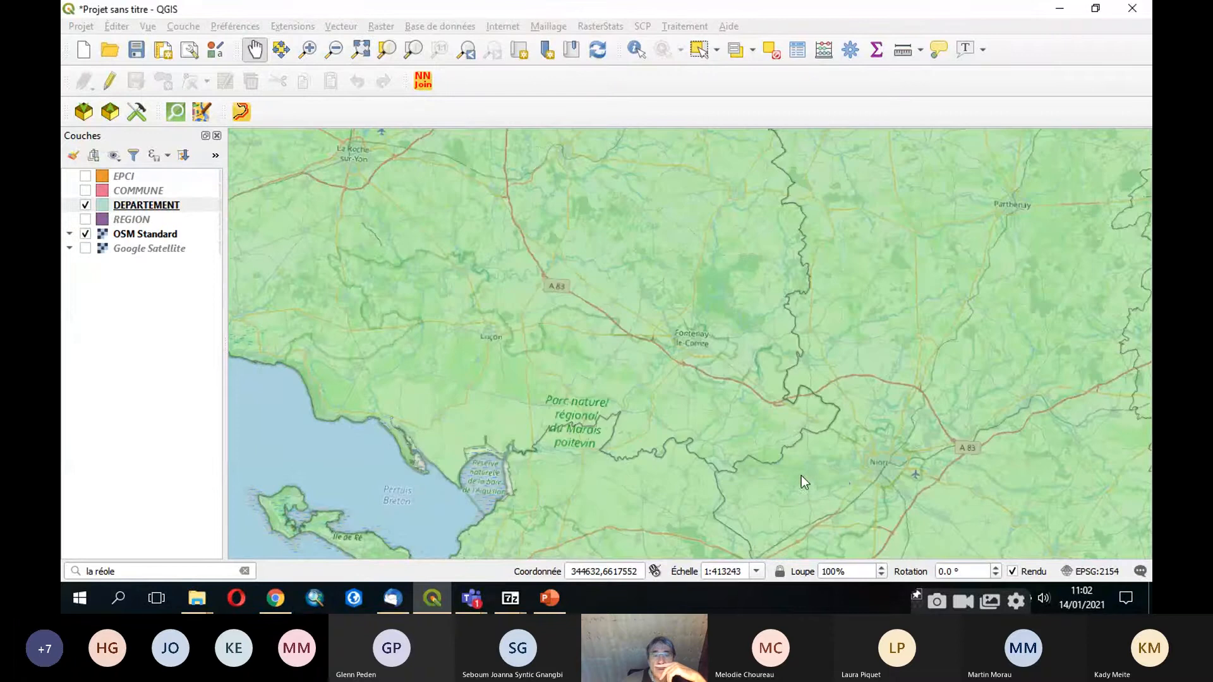
{"action": "left_click_drag", "start_coordinate": [626, 453], "coordinate": [629, 345]}
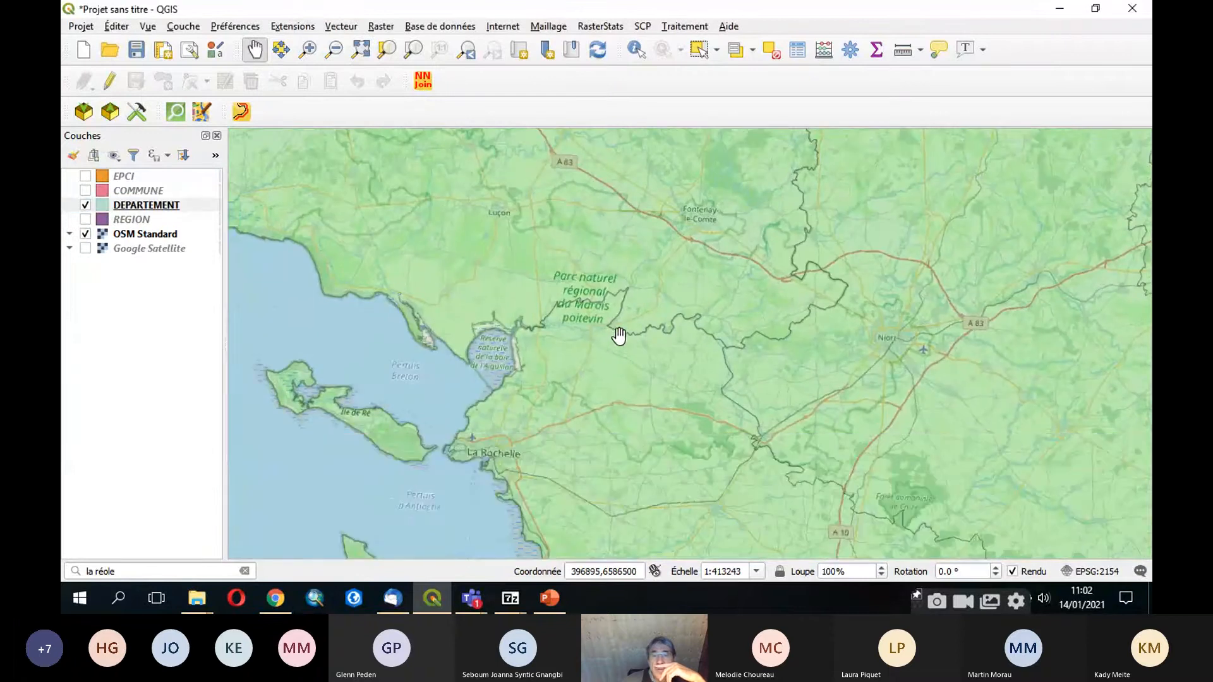
{"action": "scroll", "coordinate": [619, 336], "scroll_direction": "up", "scroll_amount": 1}
{"action": "scroll", "coordinate": [620, 334], "scroll_direction": "down", "scroll_amount": 2}
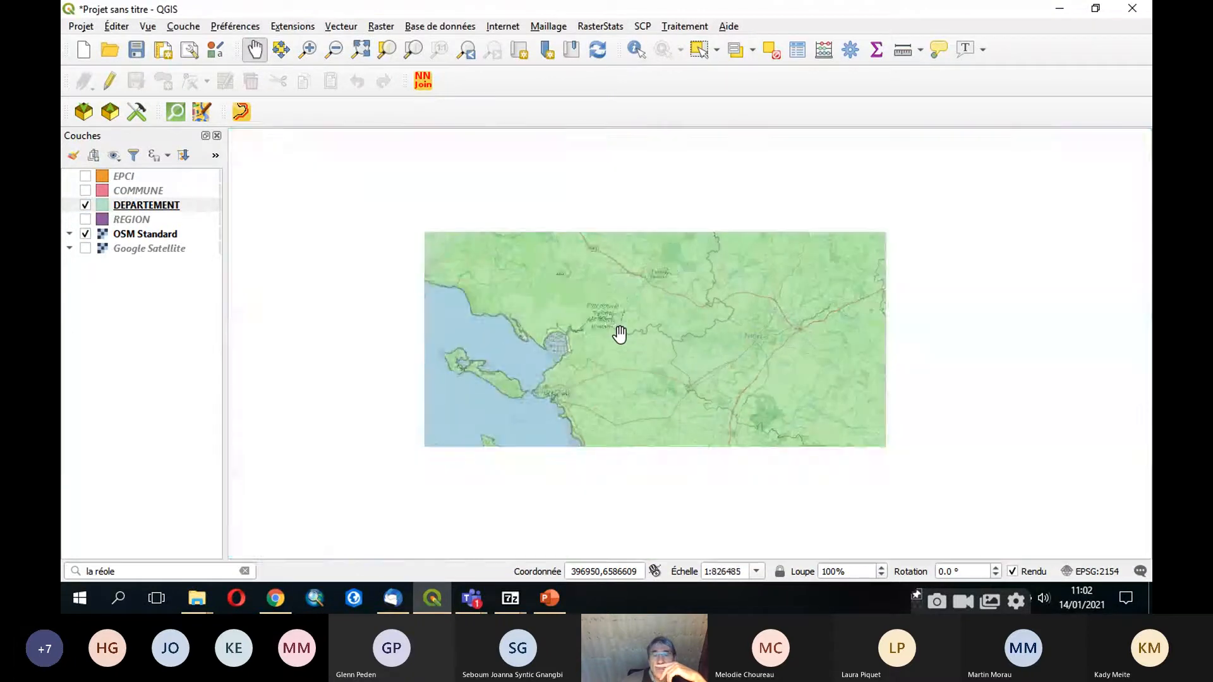
Step: Restore the DEPARTEMENT symbol opacity to 100% and hide the OSM Standard layer
{"action": "left_click", "coordinate": [150, 203]}
{"action": "double_click", "coordinate": [150, 203]}
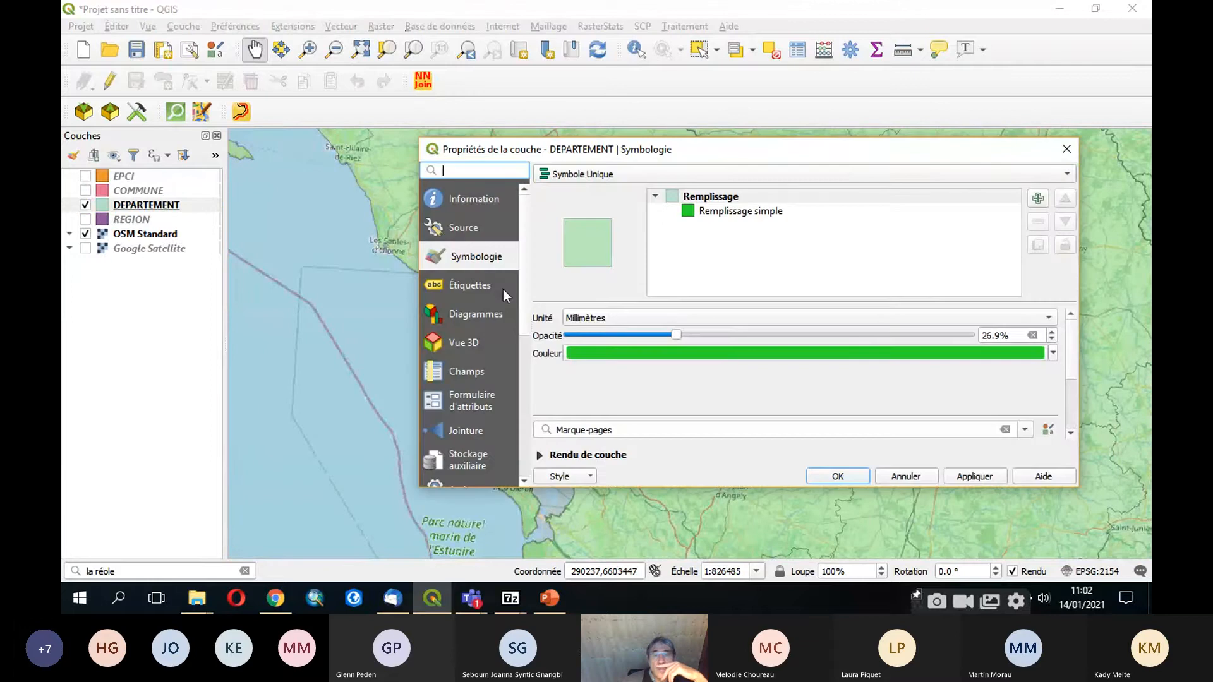
{"action": "left_click_drag", "start_coordinate": [675, 334], "coordinate": [1011, 333]}
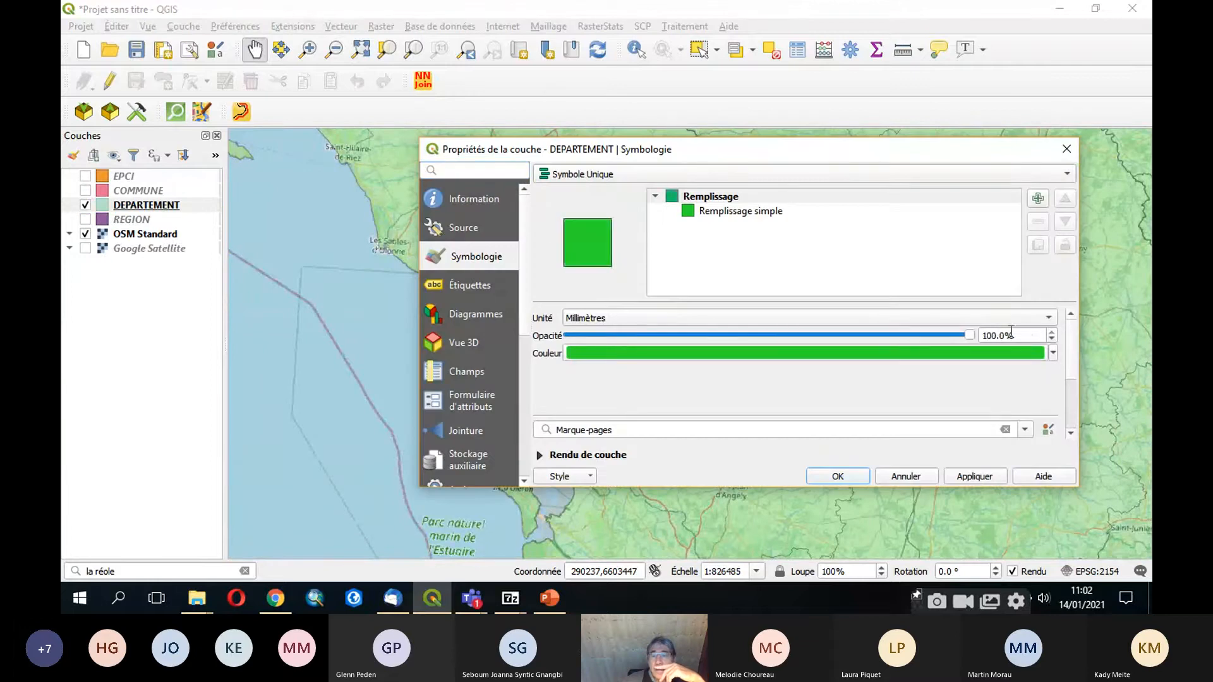
{"action": "left_click", "coordinate": [837, 476]}
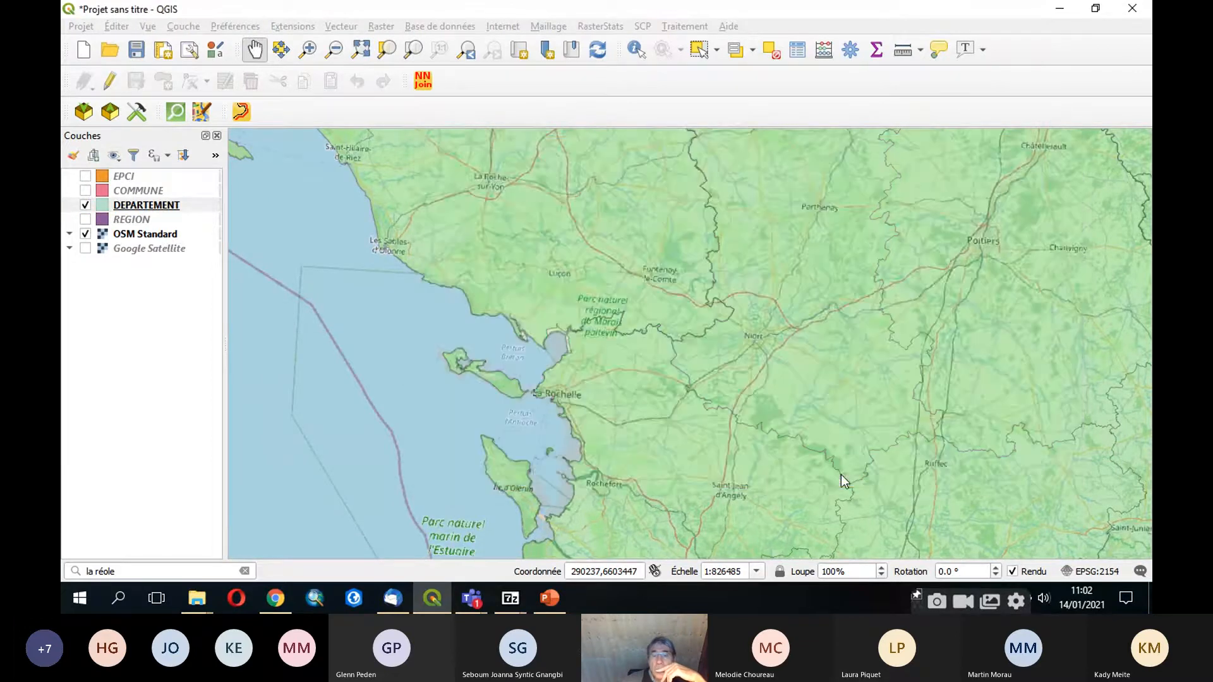
{"action": "left_click_drag", "start_coordinate": [627, 402], "coordinate": [563, 298]}
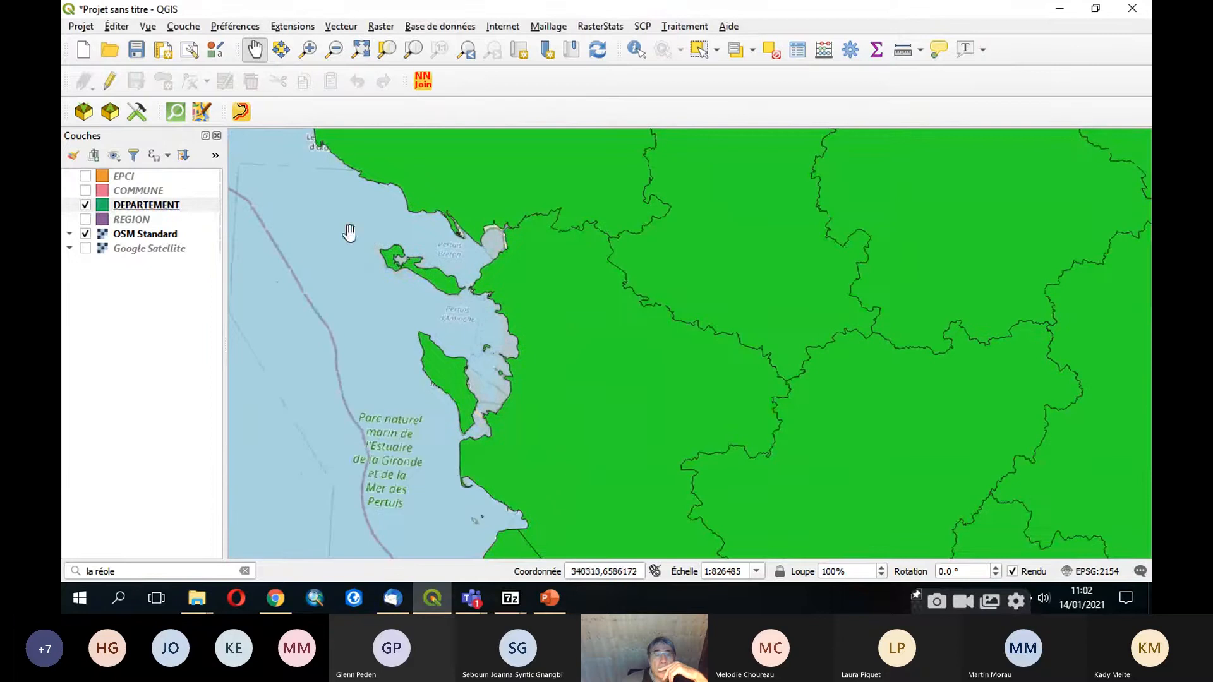
{"action": "left_click", "coordinate": [85, 235]}
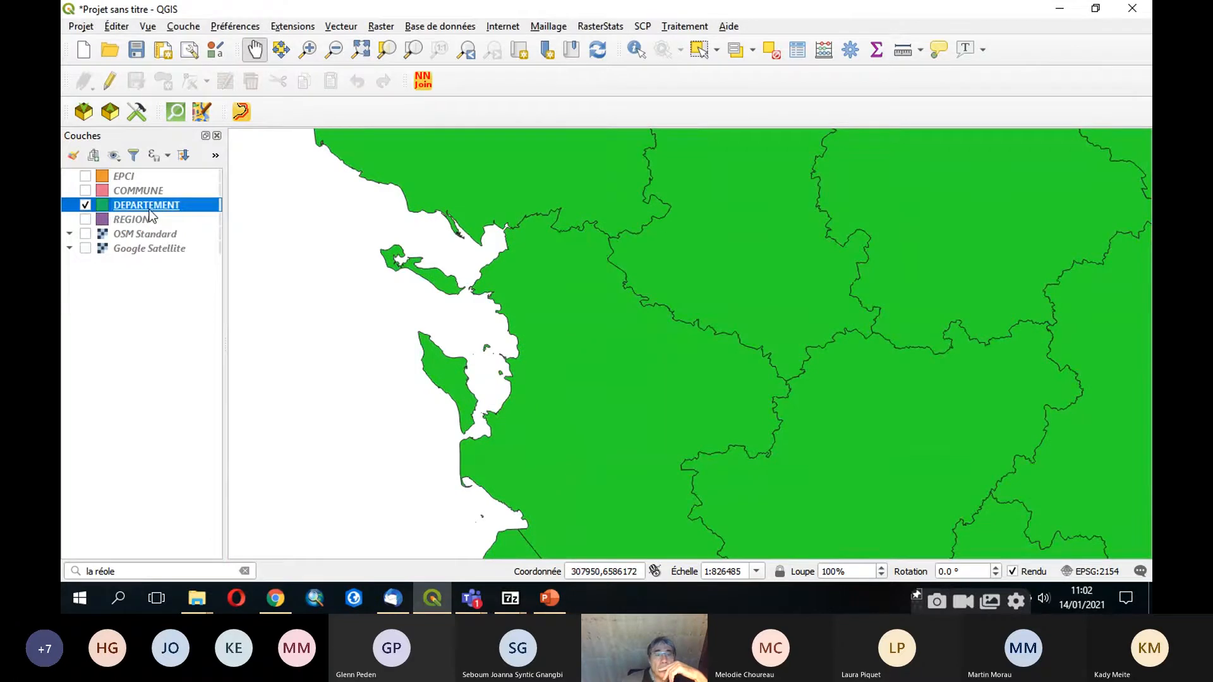
{"action": "scroll", "coordinate": [515, 284], "scroll_direction": "down", "scroll_amount": 1}
{"action": "scroll", "coordinate": [515, 284], "scroll_direction": "down", "scroll_amount": 1}
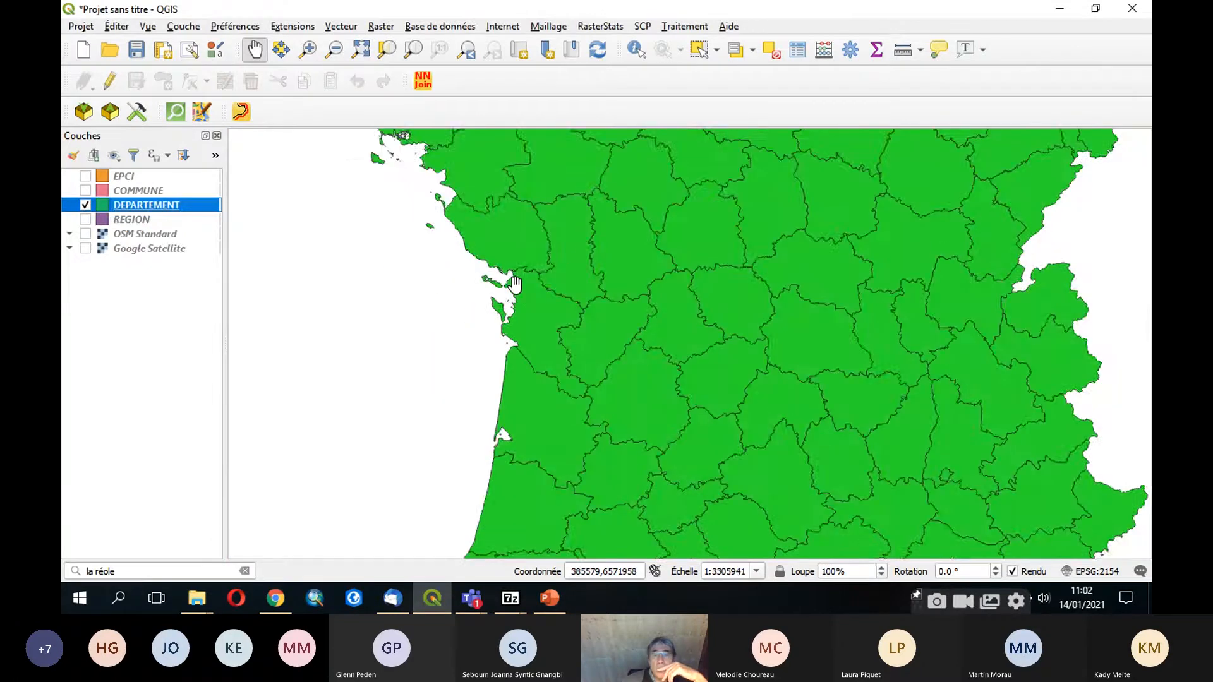
Step: Try the Diagonale X fill style on the DEPARTEMENT layer's simple fill and settle on Densité 3
{"action": "double_click", "coordinate": [161, 207]}
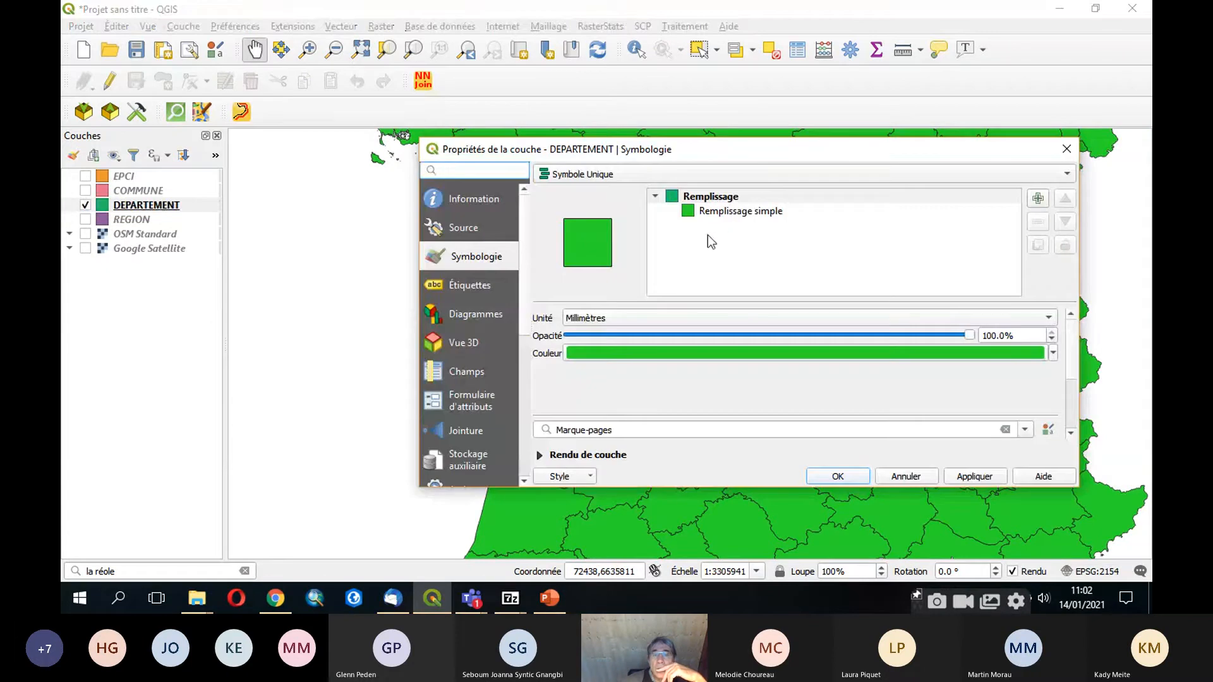
{"action": "left_click", "coordinate": [724, 215]}
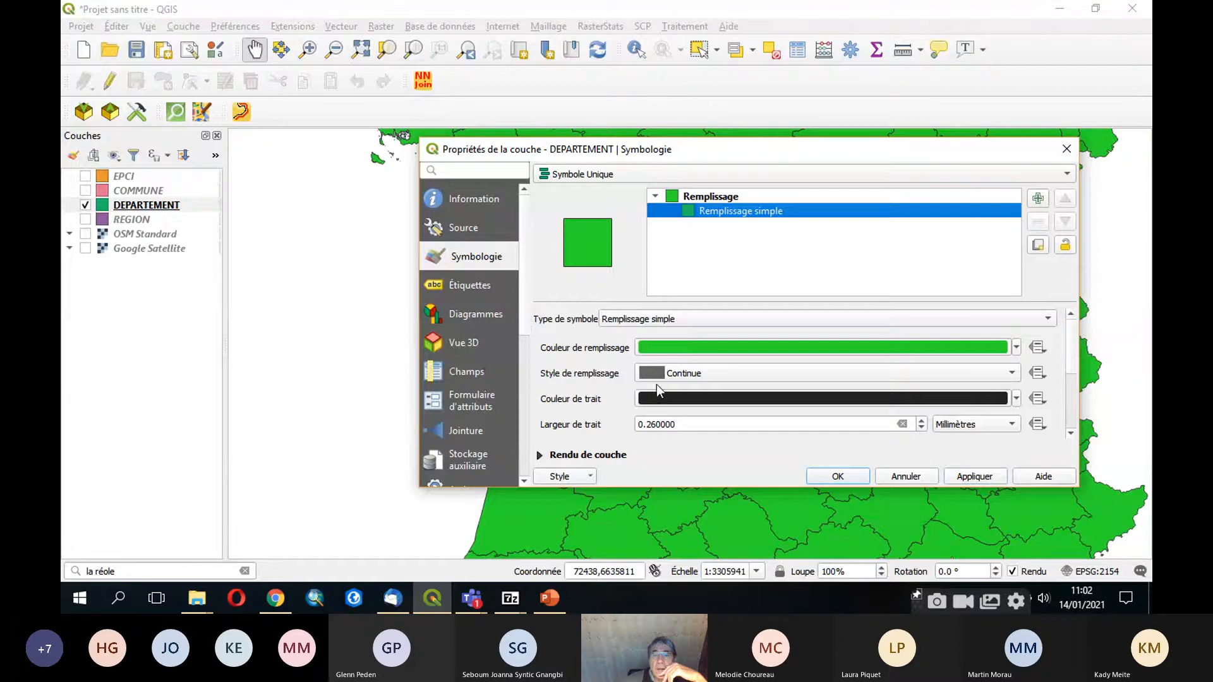
{"action": "left_click", "coordinate": [706, 199]}
{"action": "left_click", "coordinate": [714, 213]}
{"action": "left_click", "coordinate": [714, 372]}
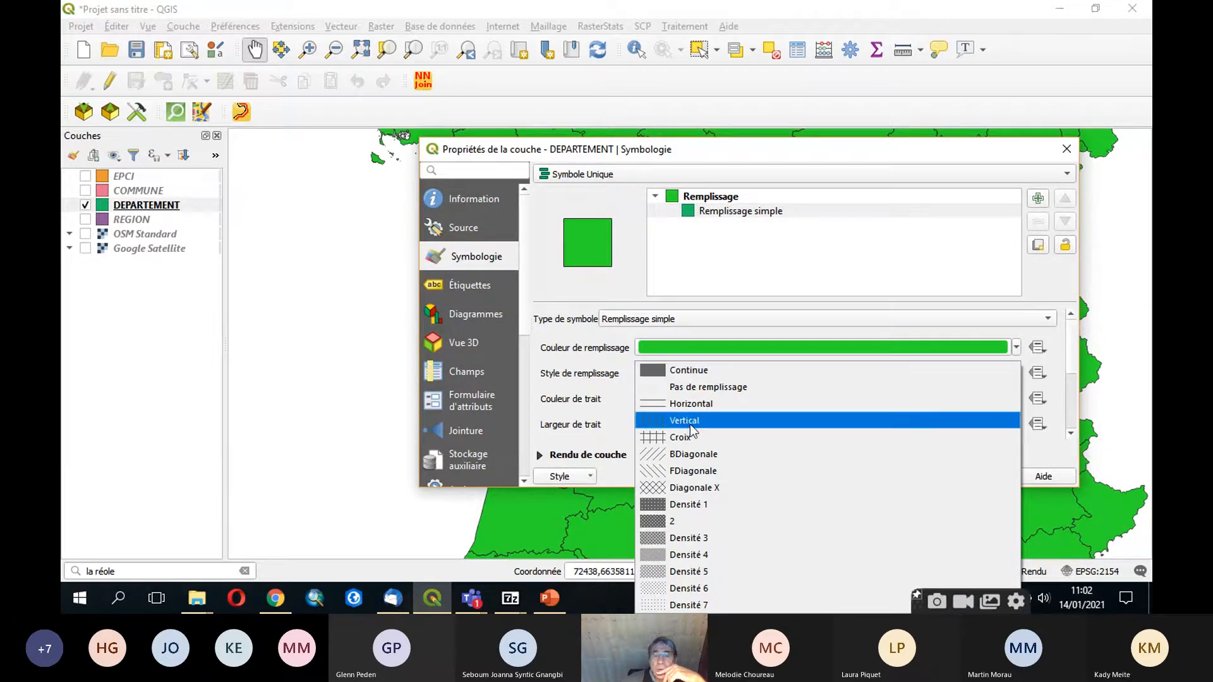
{"action": "left_click", "coordinate": [688, 487]}
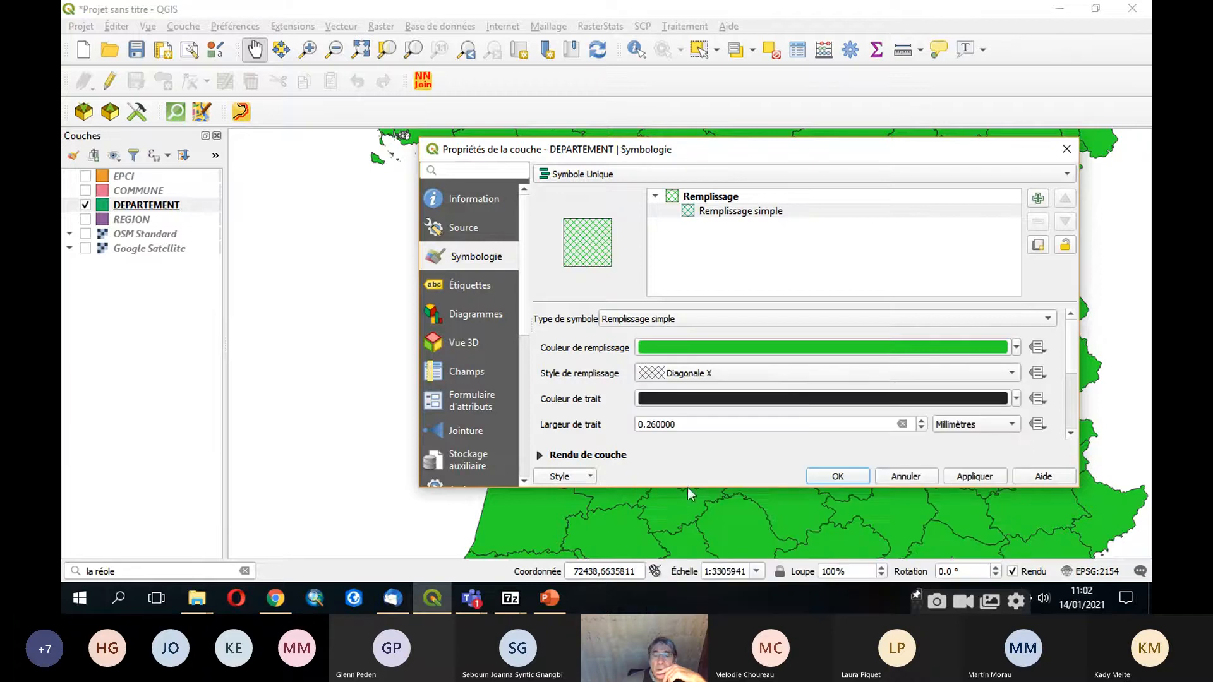
{"action": "left_click", "coordinate": [725, 372]}
{"action": "left_click", "coordinate": [724, 422]}
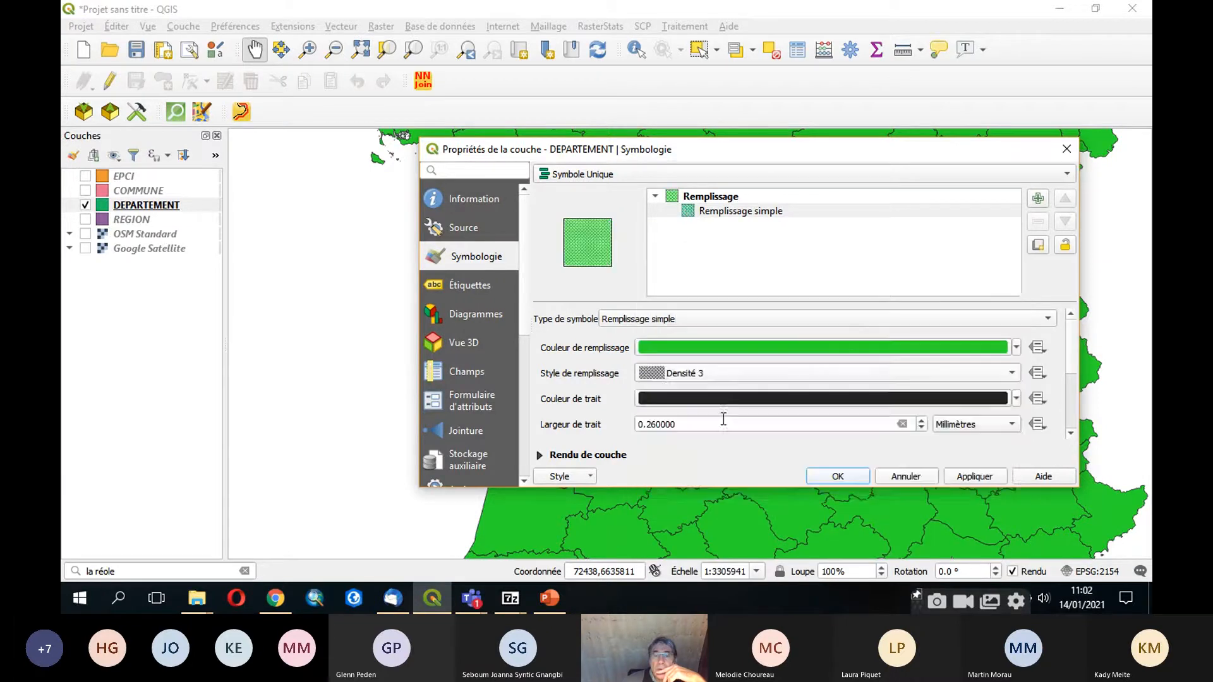
Step: Set the fill style of the DEPARTEMENT layer's simple fill to Densité 7 and apply it to the map
{"action": "left_click", "coordinate": [729, 398]}
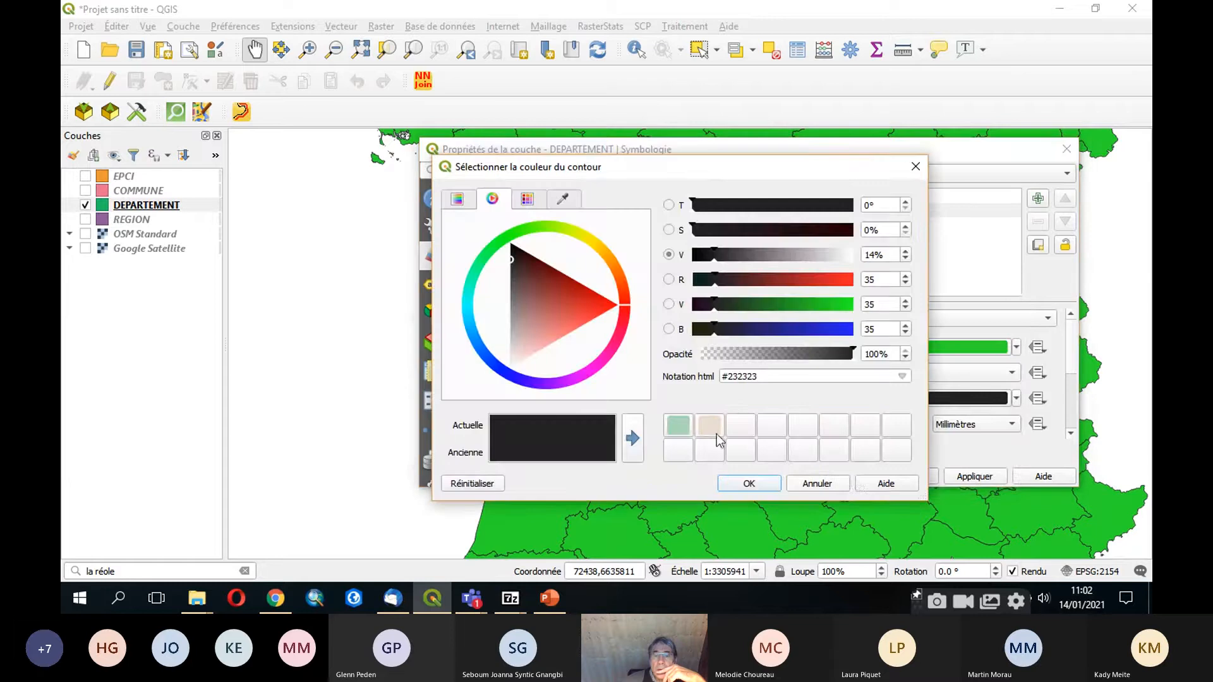
{"action": "left_click", "coordinate": [815, 482]}
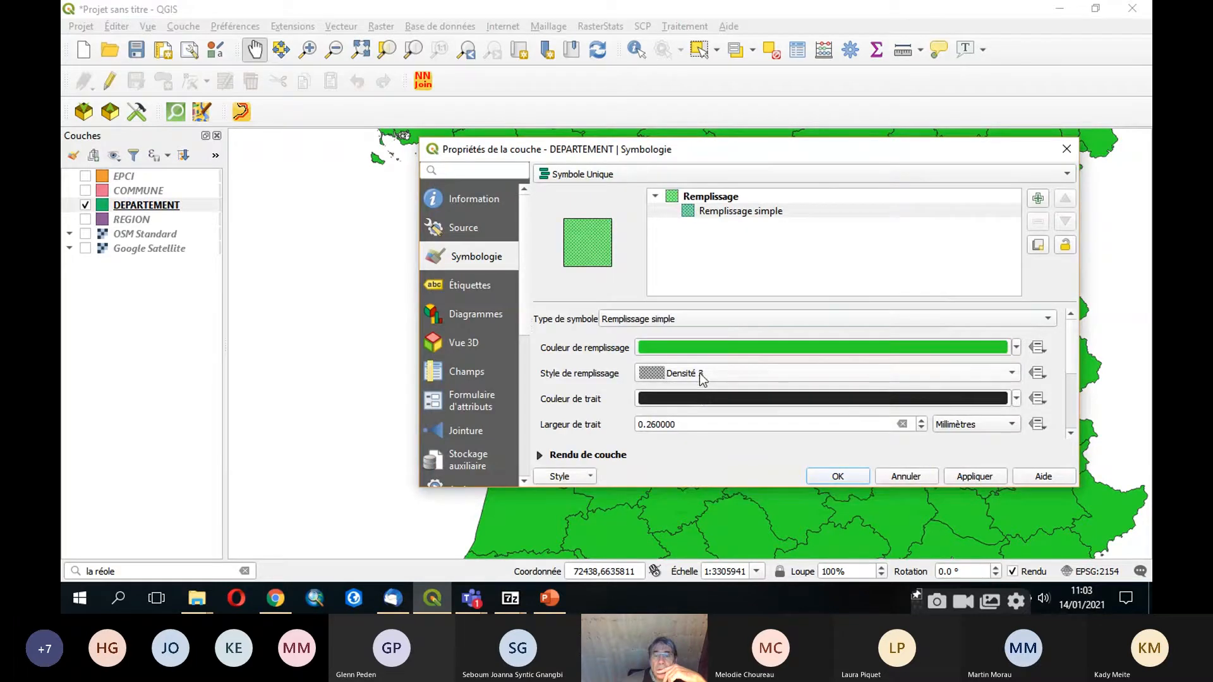
{"action": "left_click", "coordinate": [701, 377]}
{"action": "left_click", "coordinate": [704, 440]}
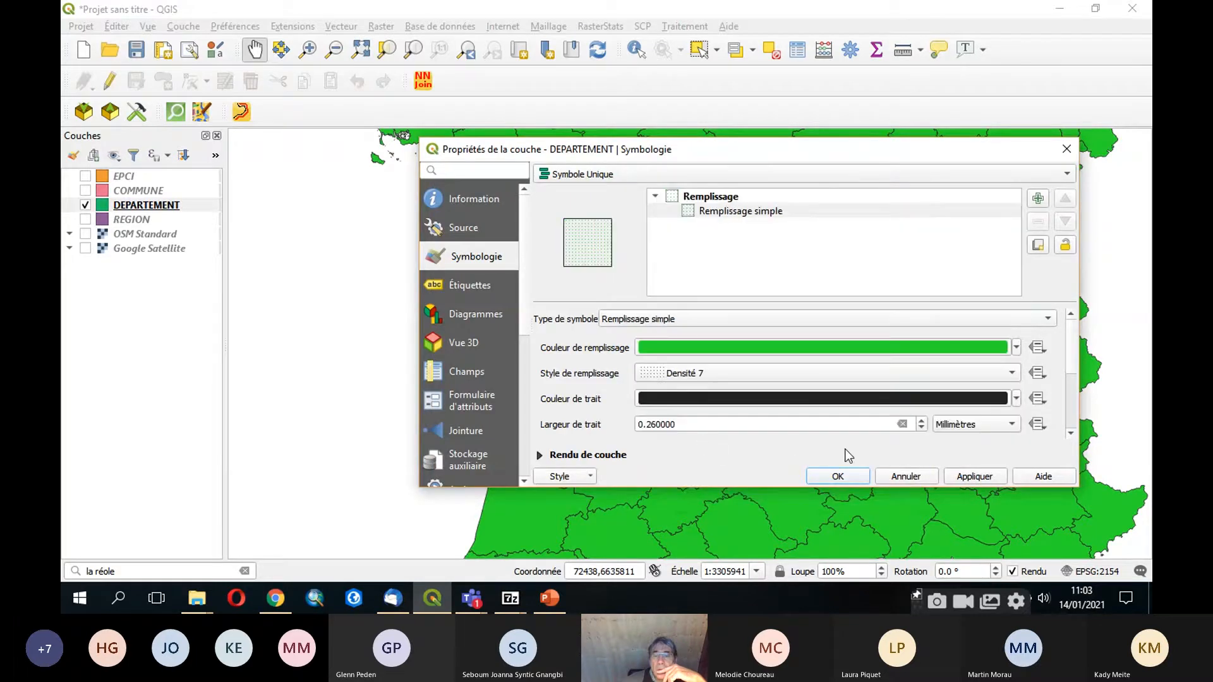
{"action": "left_click", "coordinate": [957, 478]}
{"action": "left_click", "coordinate": [838, 475]}
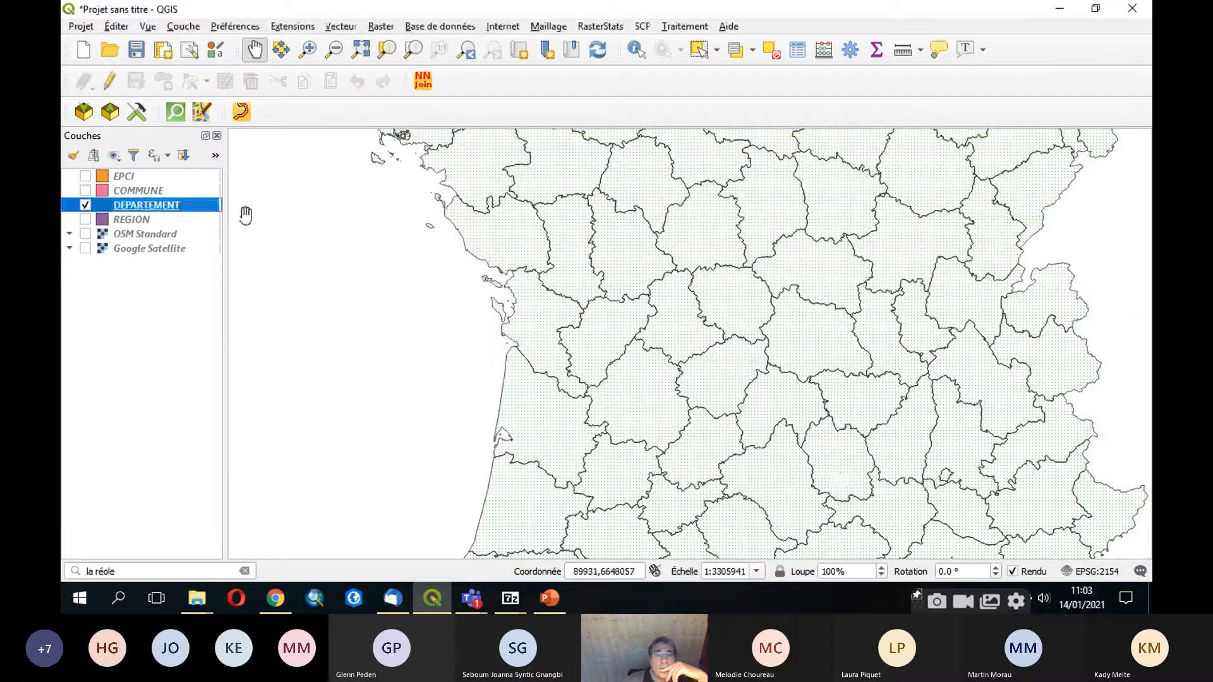
Step: Change the DEPARTEMENT layer's simple fill style to Pas de remplissage so only the outlines are drawn
{"action": "double_click", "coordinate": [153, 202]}
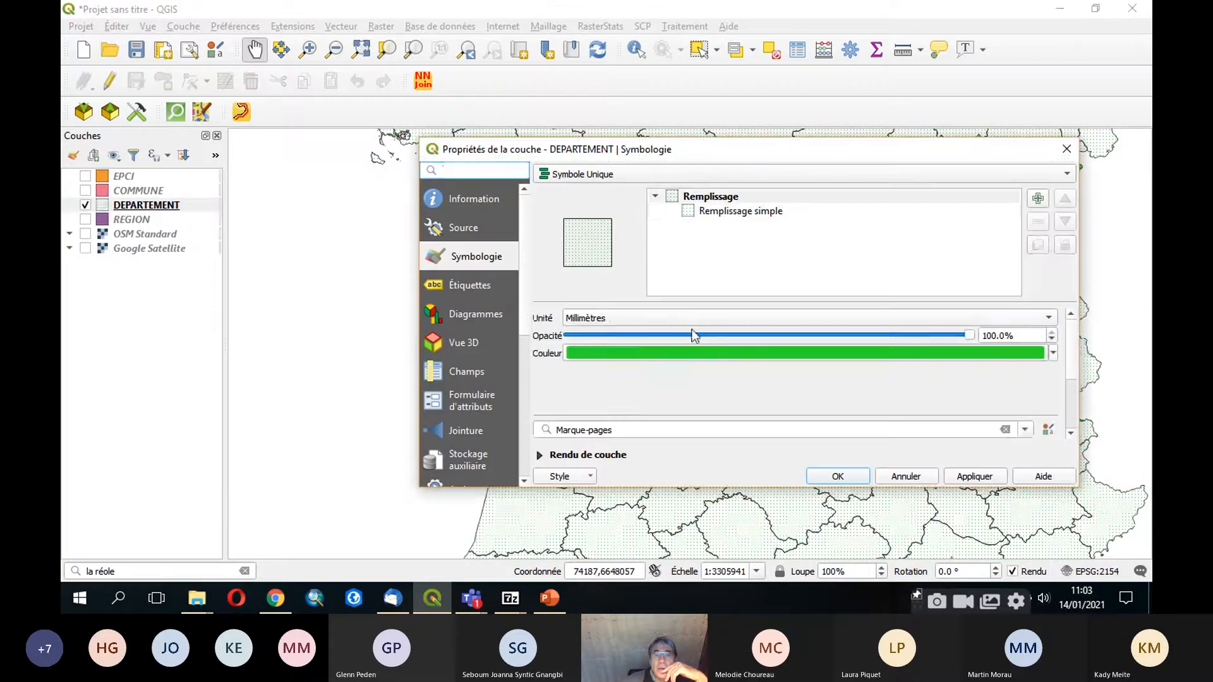
{"action": "left_click", "coordinate": [743, 211]}
{"action": "left_click", "coordinate": [672, 373]}
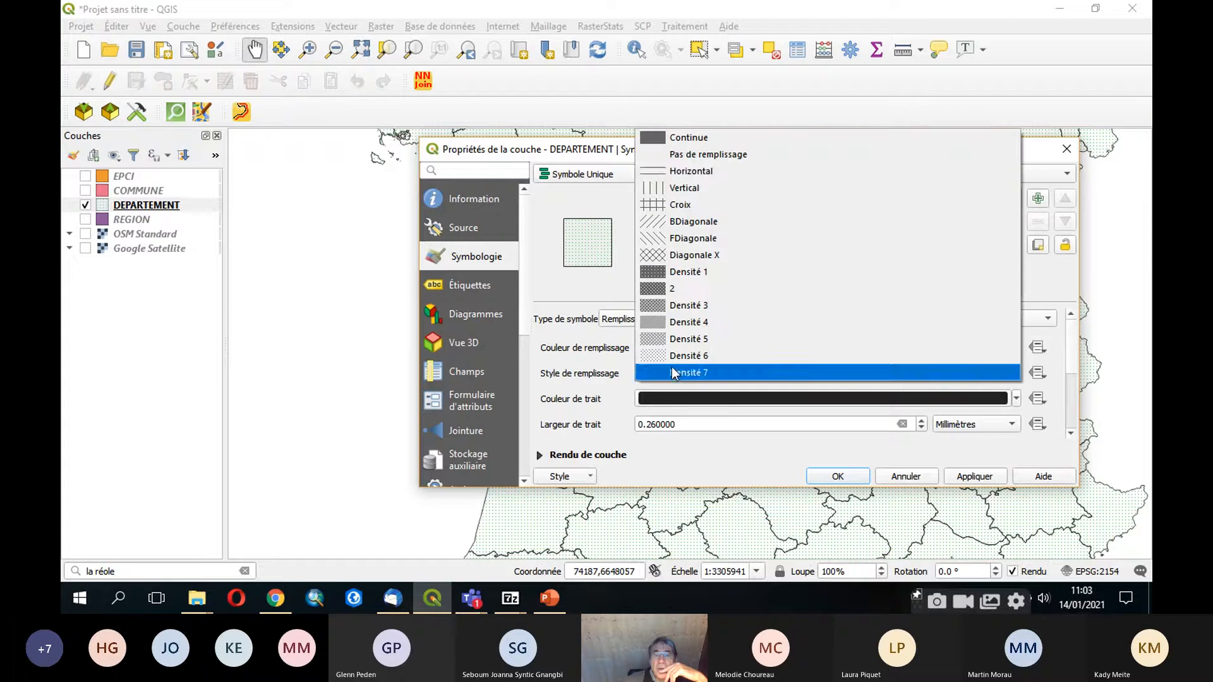
{"action": "left_click", "coordinate": [703, 154]}
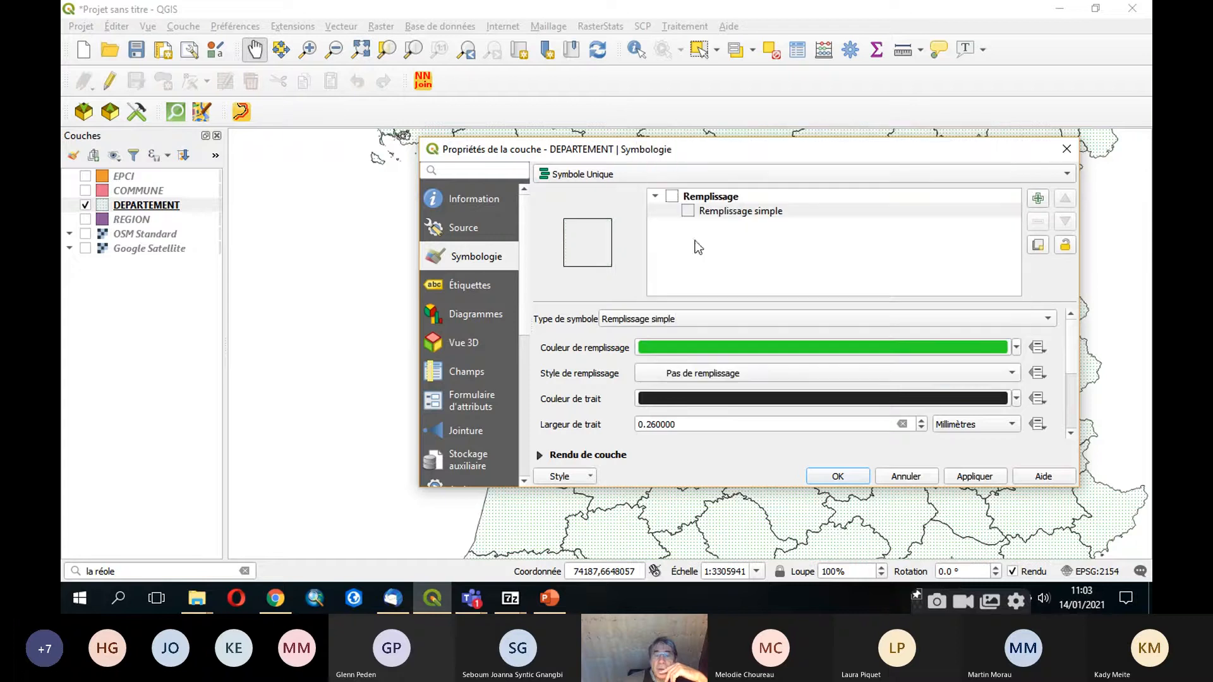
{"action": "left_click", "coordinate": [840, 480]}
Step: Show the OSM Standard background beneath the department outlines and leave Google Satellite hidden
{"action": "scroll", "coordinate": [594, 309], "scroll_direction": "up", "scroll_amount": 2}
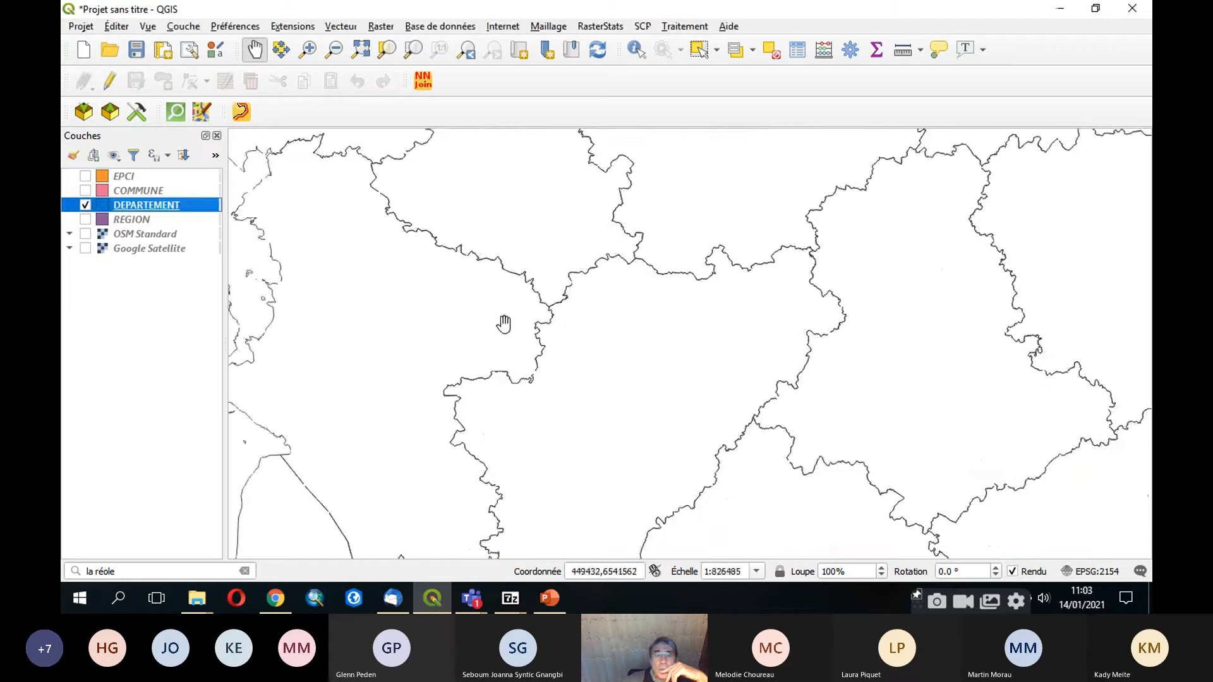
{"action": "left_click", "coordinate": [86, 248]}
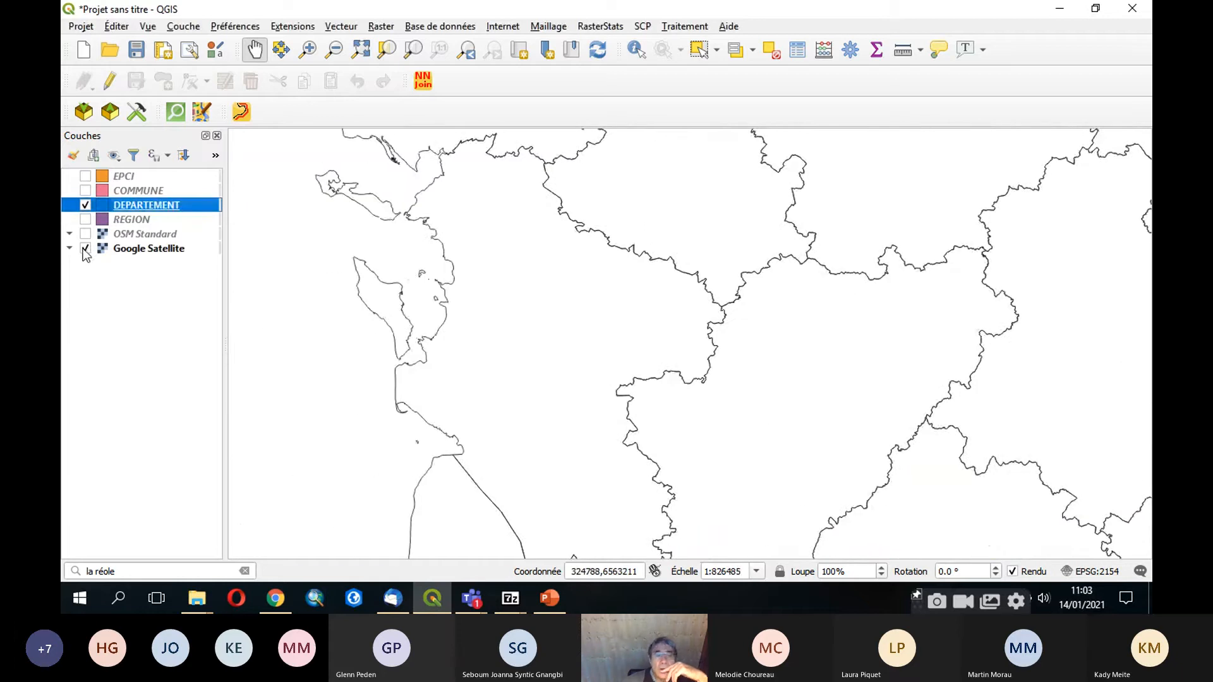
{"action": "left_click", "coordinate": [86, 234]}
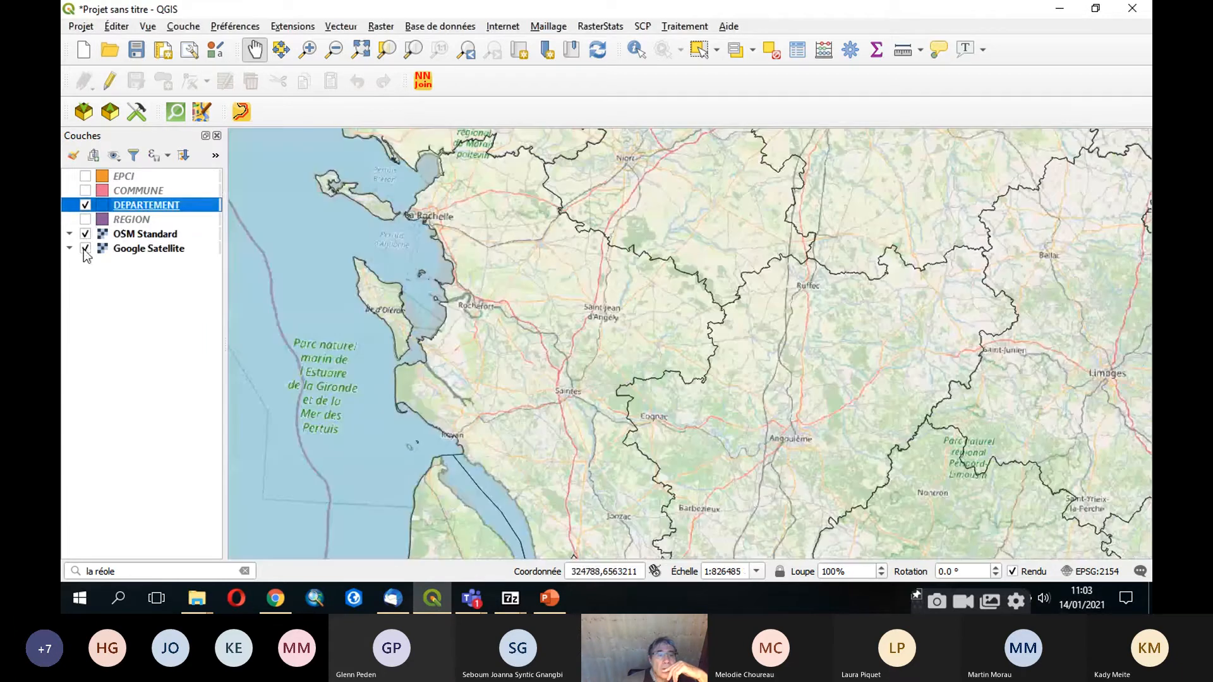
{"action": "left_click", "coordinate": [85, 248]}
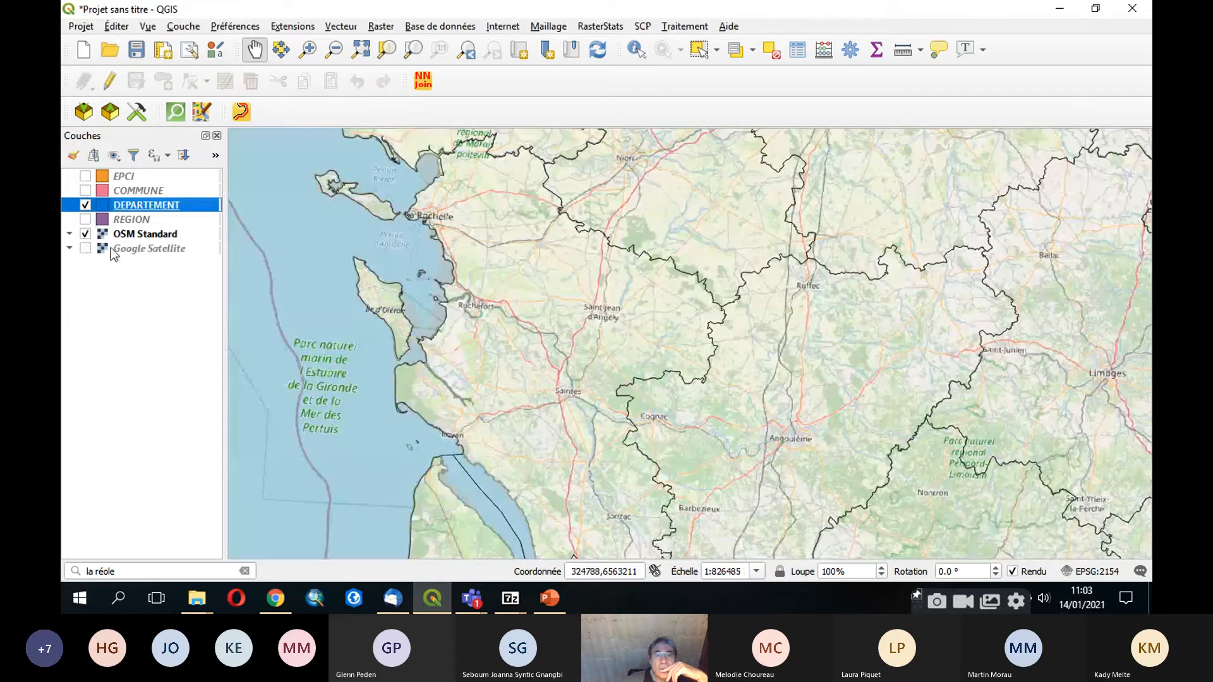
Step: Set the stroke colour of the DEPARTEMENT simple fill to bright red, keeping the Pas de remplissage fill style
{"action": "double_click", "coordinate": [164, 206]}
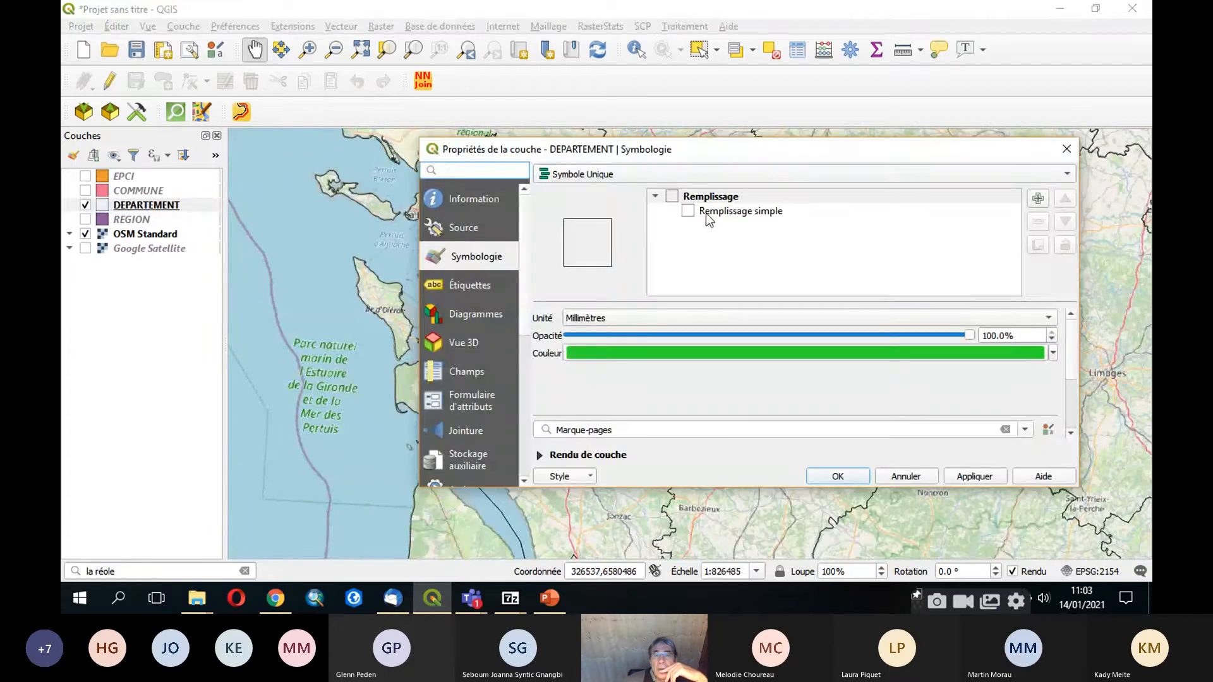
{"action": "left_click", "coordinate": [741, 211]}
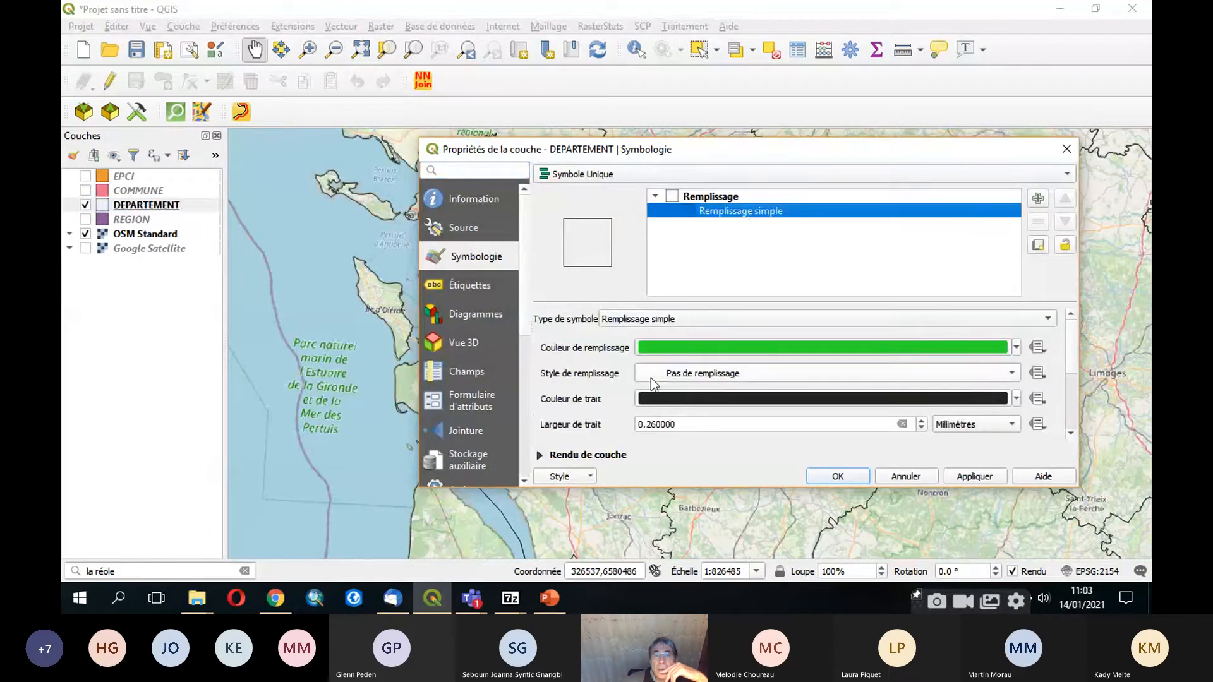
{"action": "left_click", "coordinate": [676, 376]}
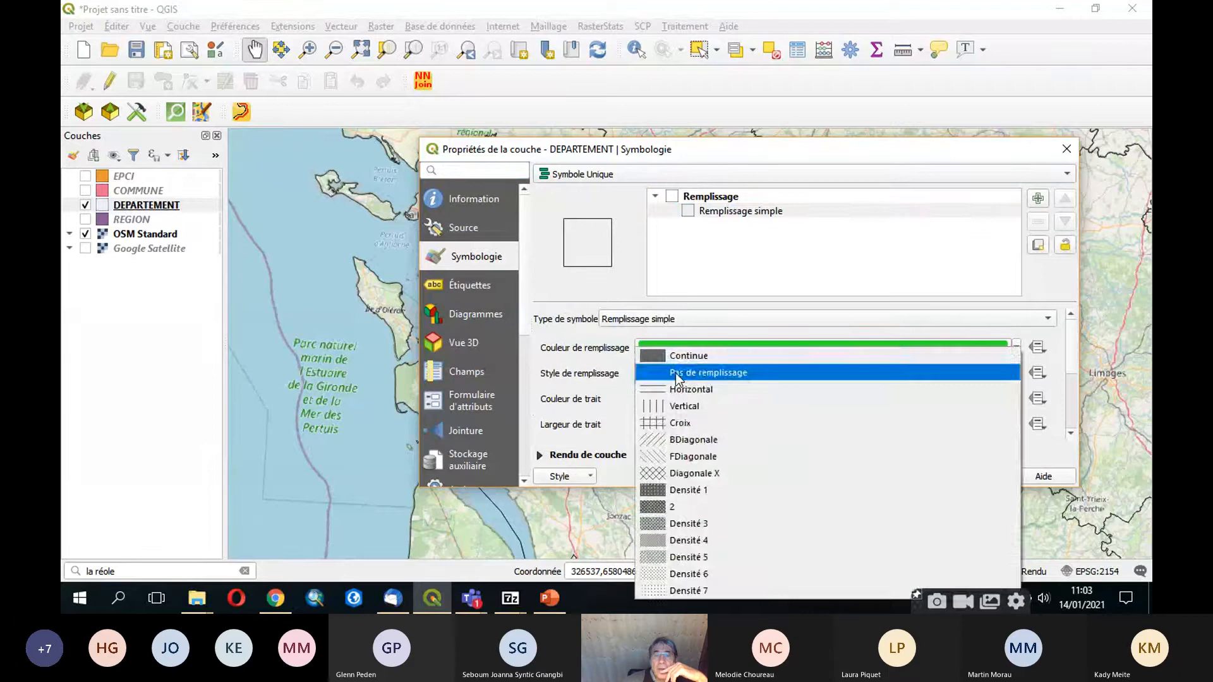
{"action": "left_click", "coordinate": [677, 376]}
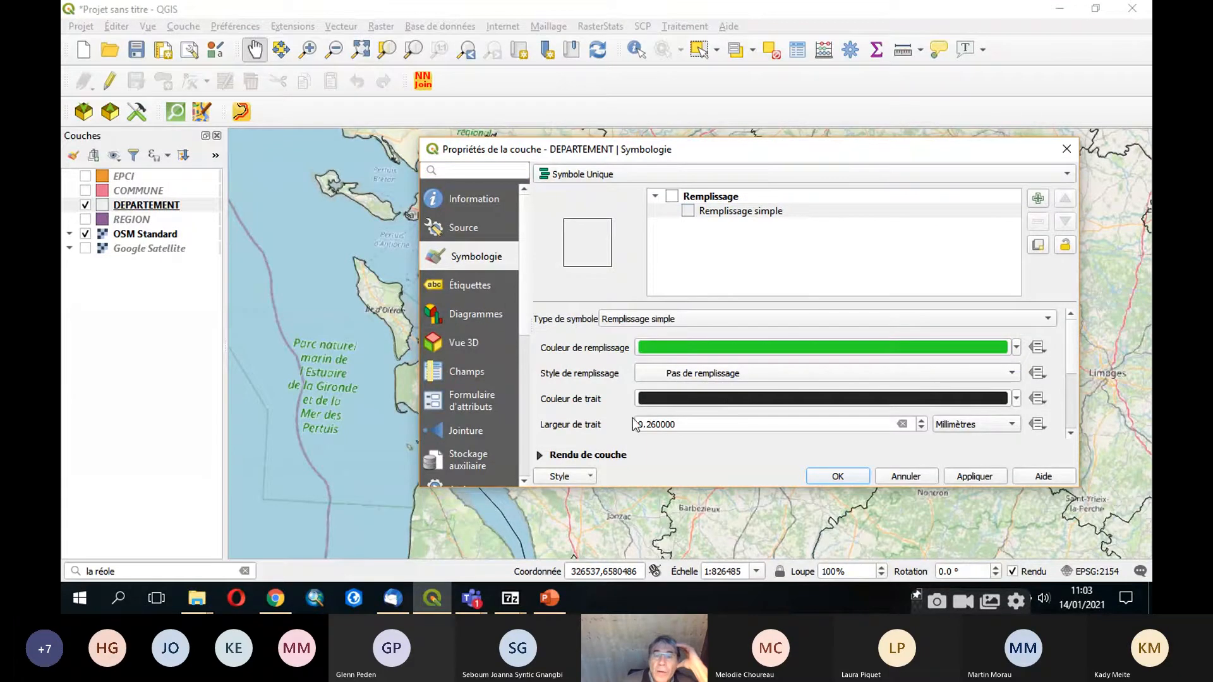
{"action": "left_click", "coordinate": [657, 401]}
{"action": "left_click", "coordinate": [602, 306]}
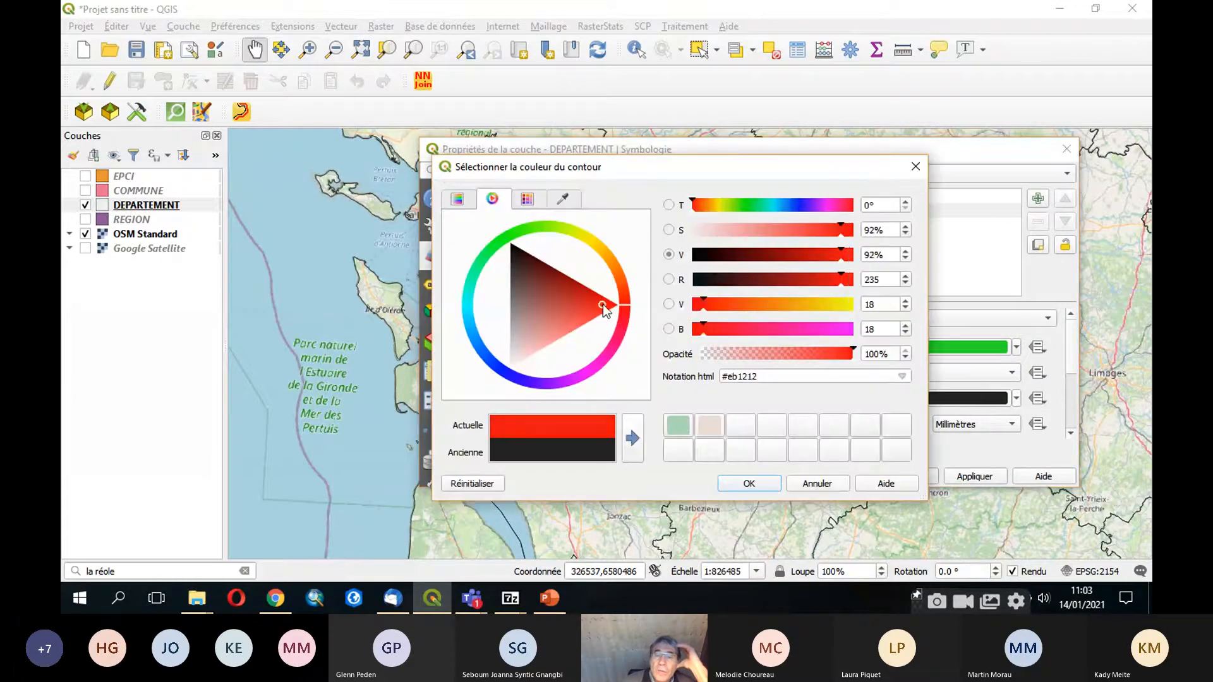
{"action": "left_click_drag", "start_coordinate": [602, 306], "coordinate": [600, 309]}
{"action": "left_click", "coordinate": [748, 482]}
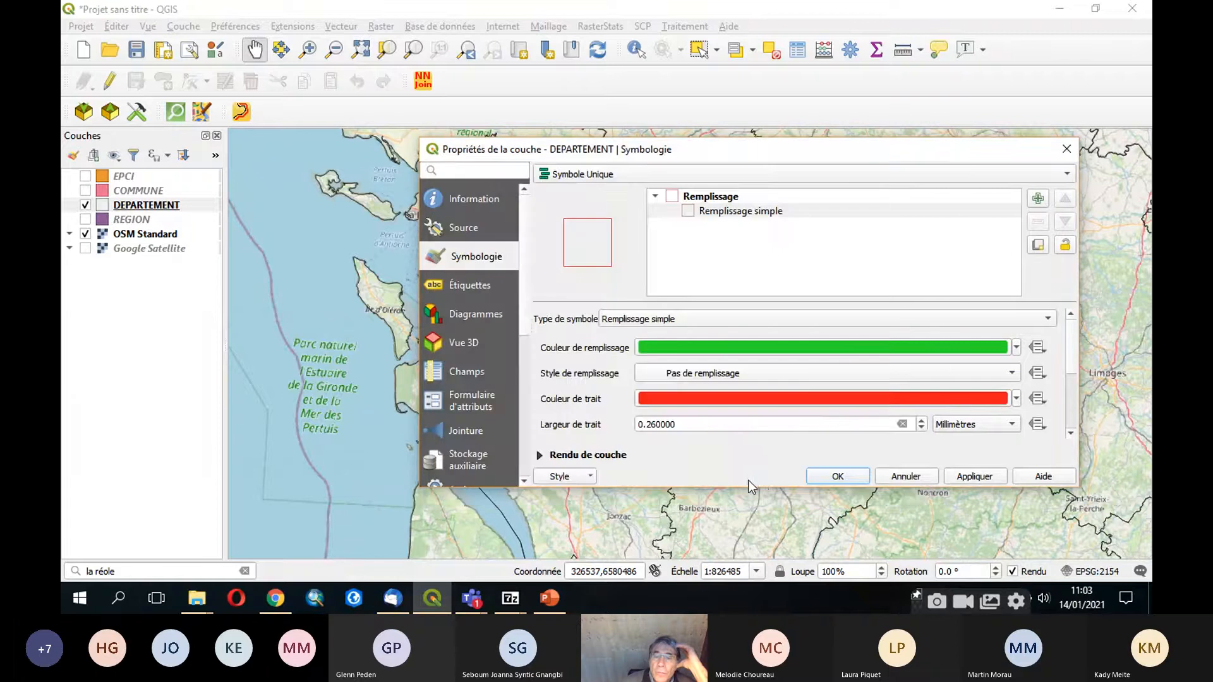
{"action": "left_click", "coordinate": [839, 478]}
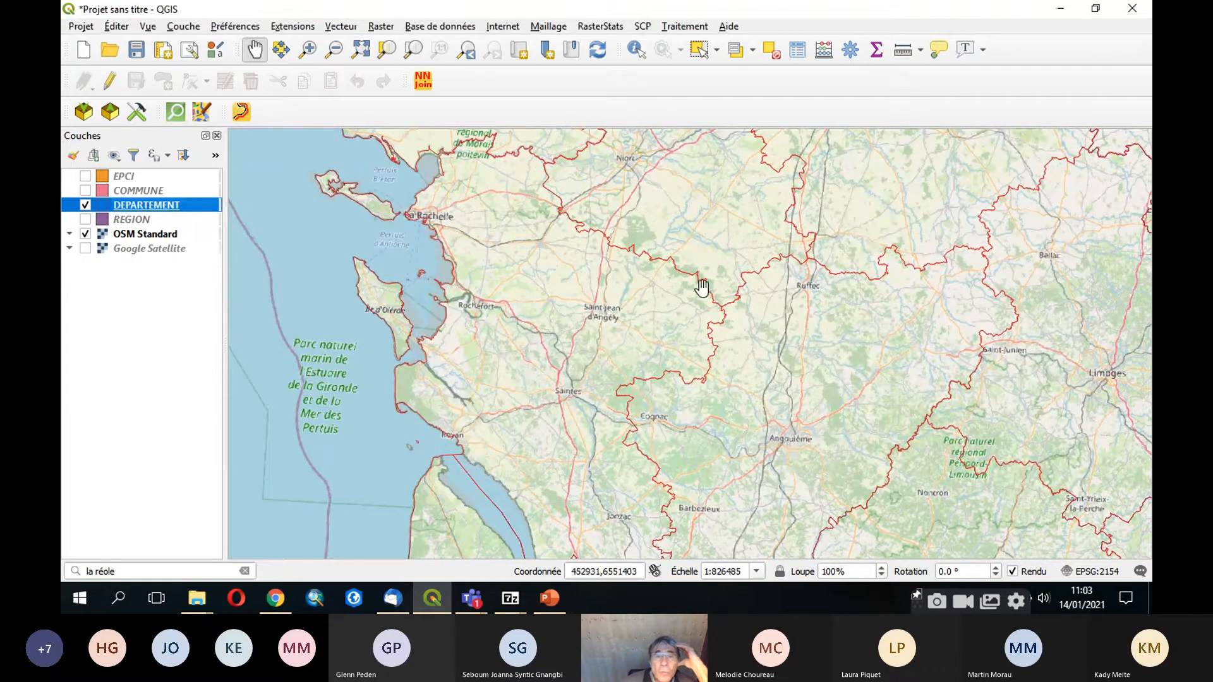
Step: Set the stroke width of the DEPARTEMENT simple fill to 1 millimetre and check the outlines on the map
{"action": "double_click", "coordinate": [162, 209]}
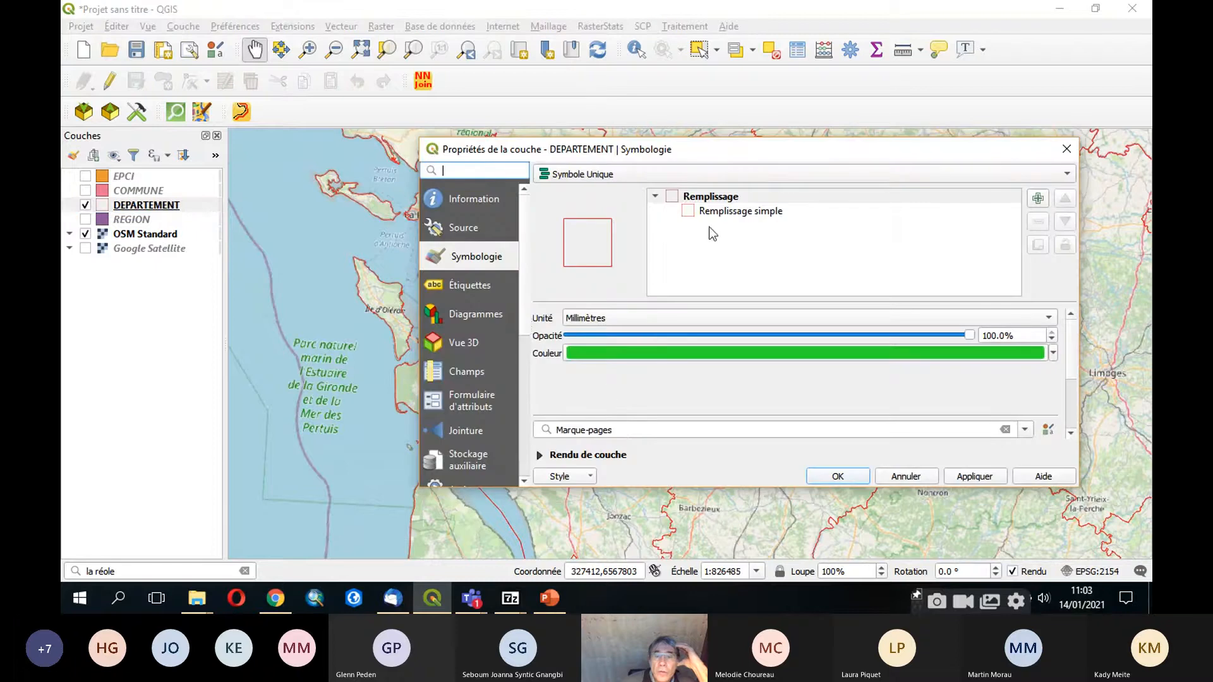
{"action": "left_click", "coordinate": [728, 216]}
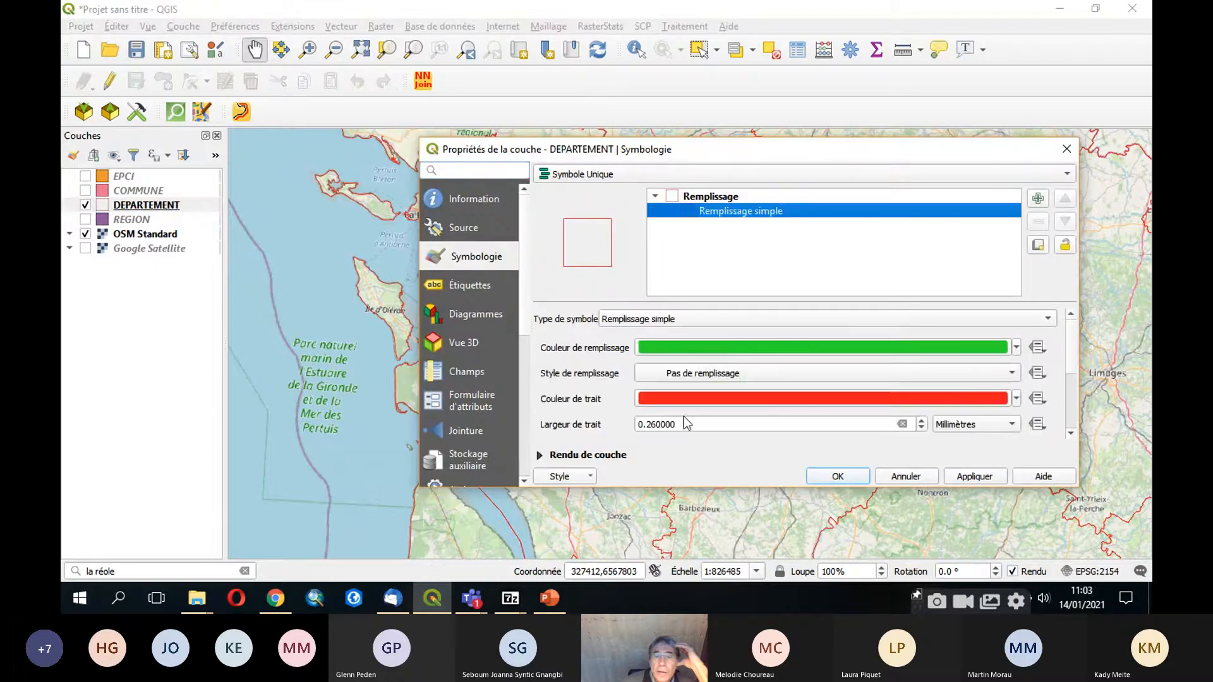
{"action": "left_click_drag", "start_coordinate": [688, 423], "coordinate": [621, 429]}
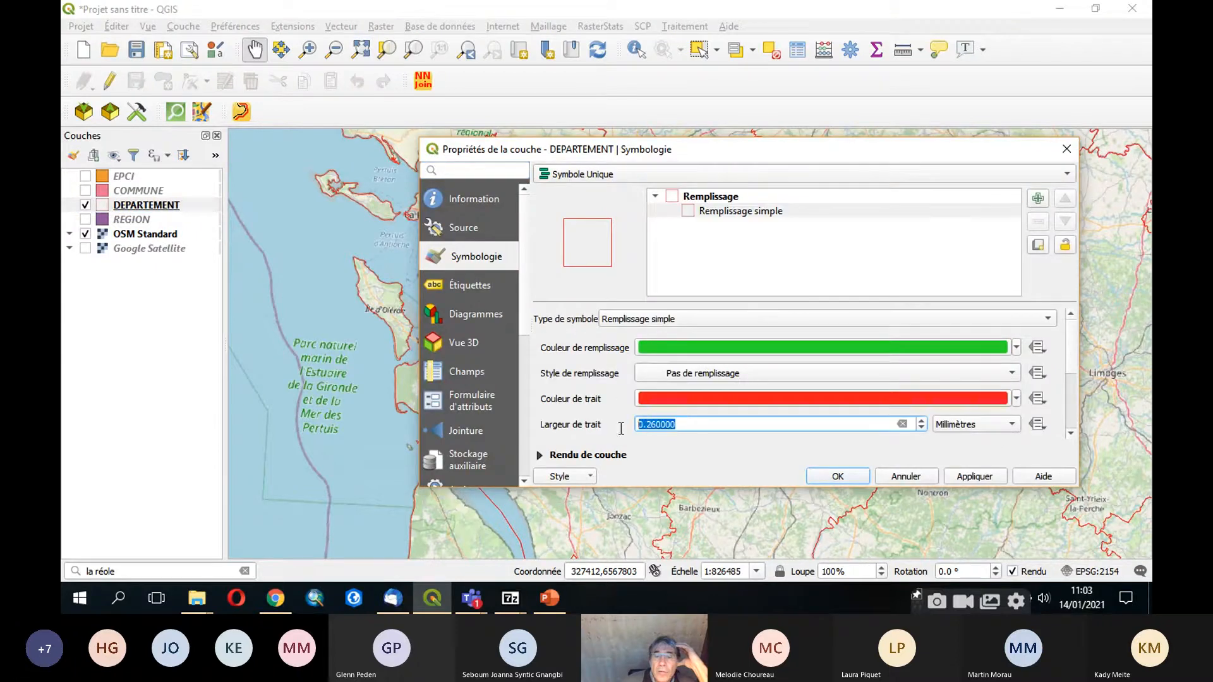
{"action": "left_click", "coordinate": [693, 424]}
{"action": "left_click_drag", "start_coordinate": [693, 424], "coordinate": [624, 425]}
{"action": "key", "text": "BackSpace"}
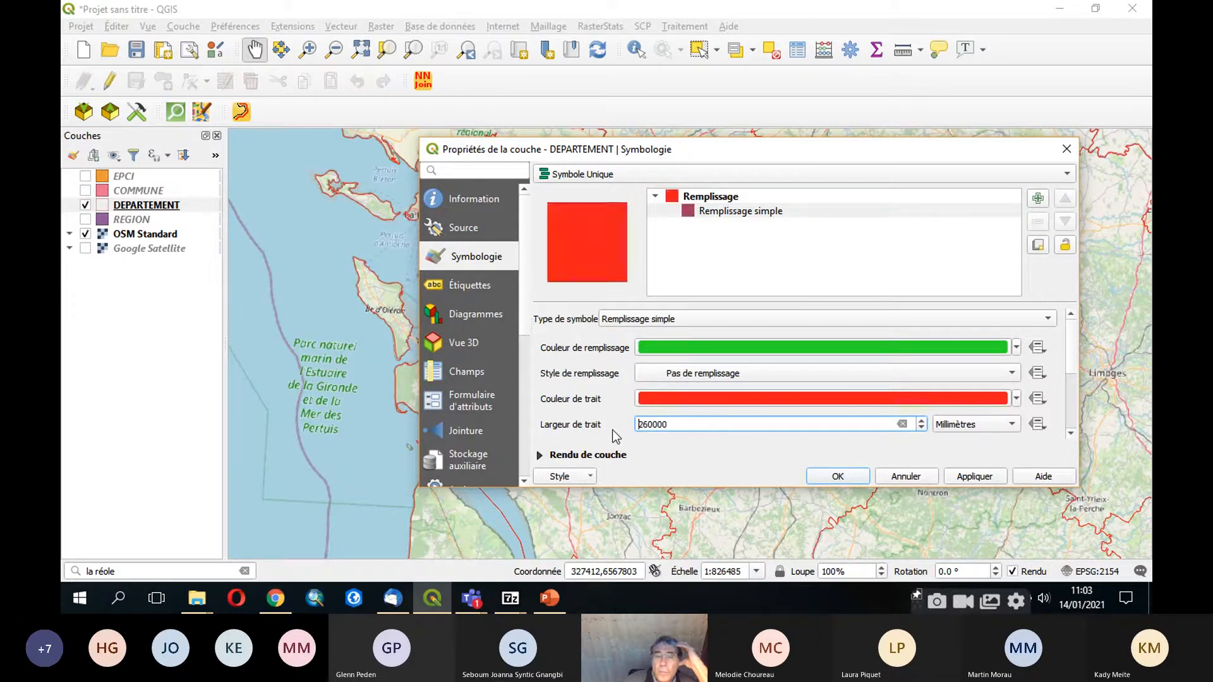
{"action": "key", "text": "Delete"}
{"action": "key", "text": "Delete"}
{"action": "key", "text": "Delete"}
{"action": "key", "text": "Delete"}
{"action": "key", "text": "Delete"}
{"action": "key", "text": "Delete"}
{"action": "type", "text": "1"}
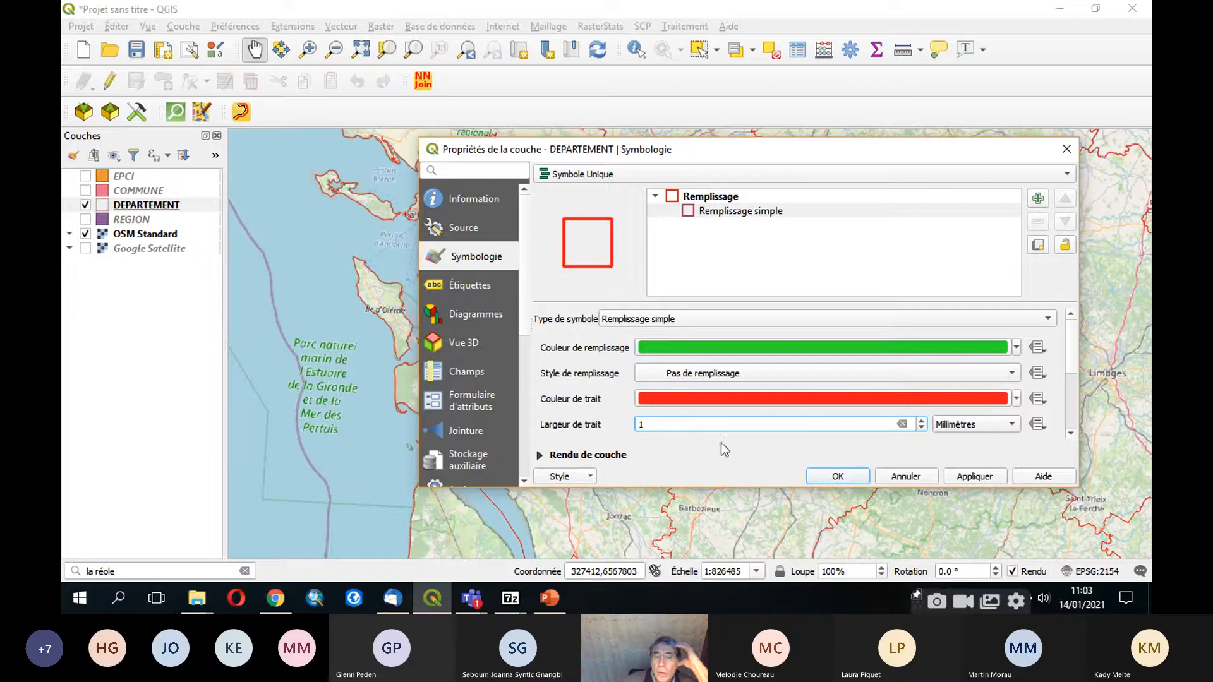
{"action": "left_click", "coordinate": [838, 476]}
{"action": "scroll", "coordinate": [723, 402], "scroll_direction": "down", "scroll_amount": 1}
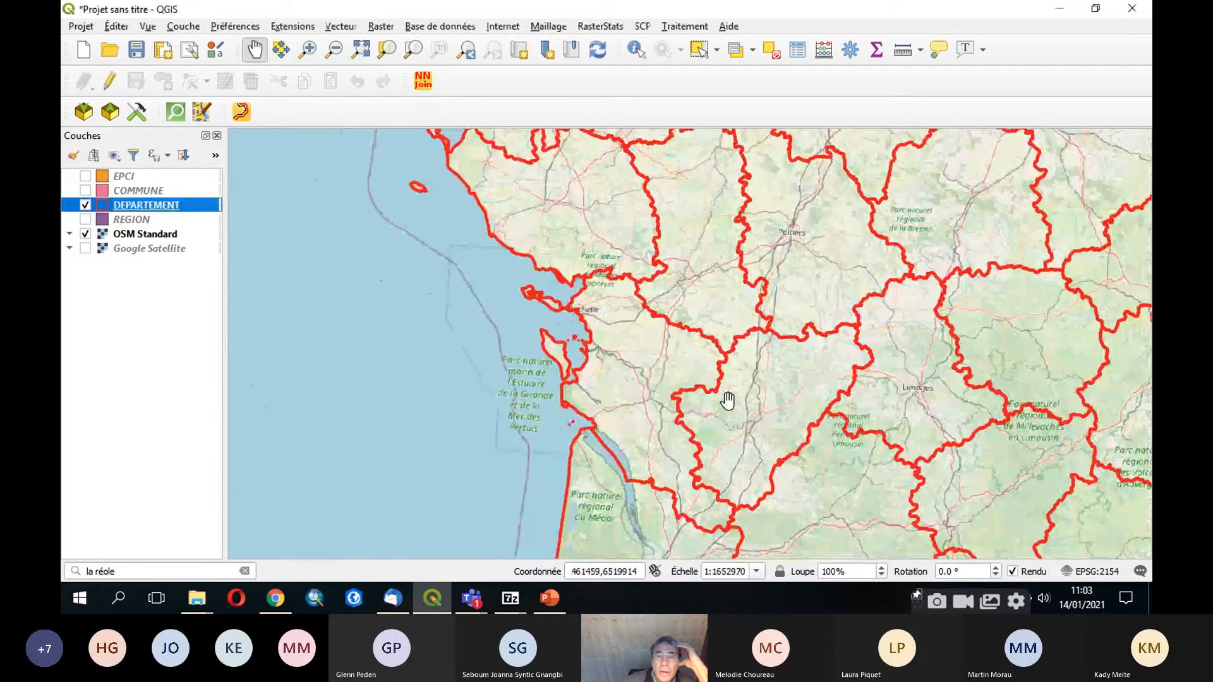
Step: Set the DEPARTEMENT outline's stroke width to 0.5 millimetres and check the borders between La Rochelle and Bordeaux
{"action": "double_click", "coordinate": [176, 207]}
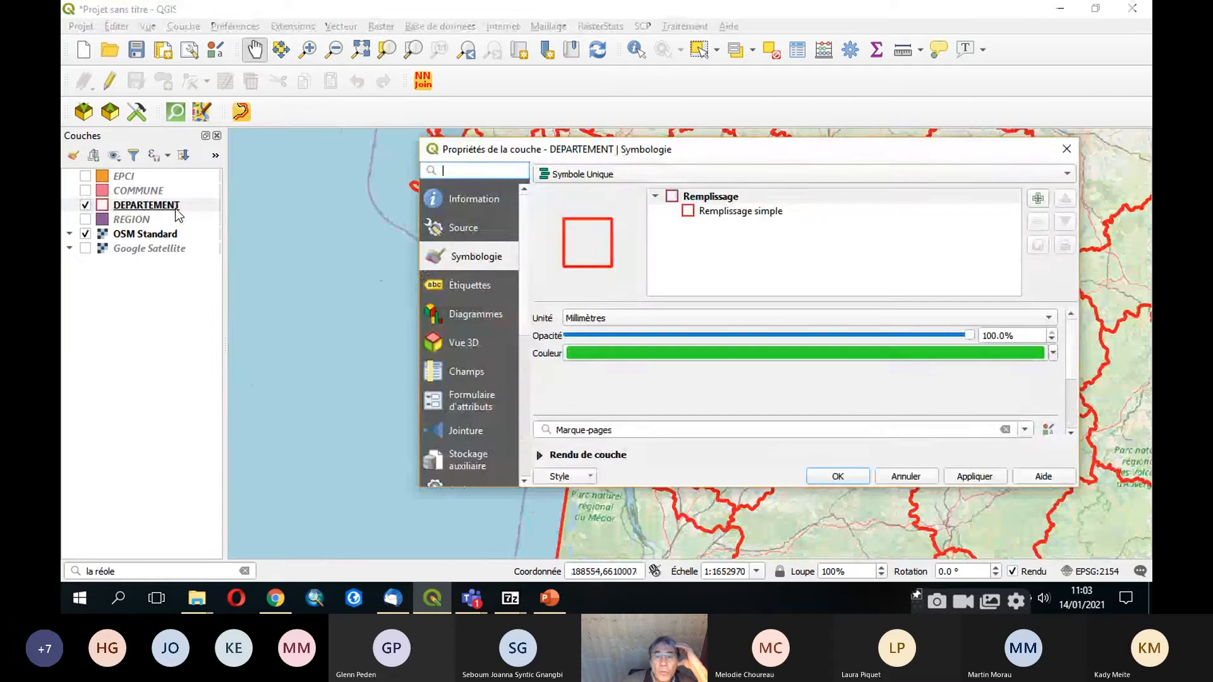
{"action": "left_click", "coordinate": [714, 212]}
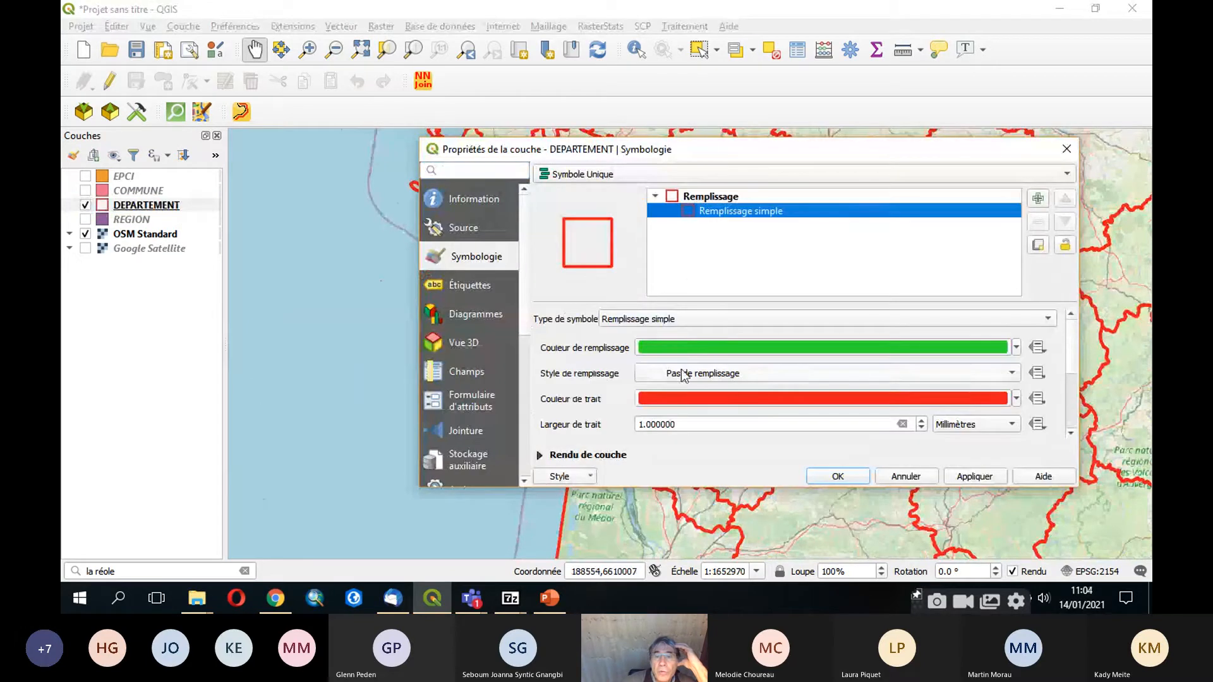
{"action": "left_click", "coordinate": [678, 425]}
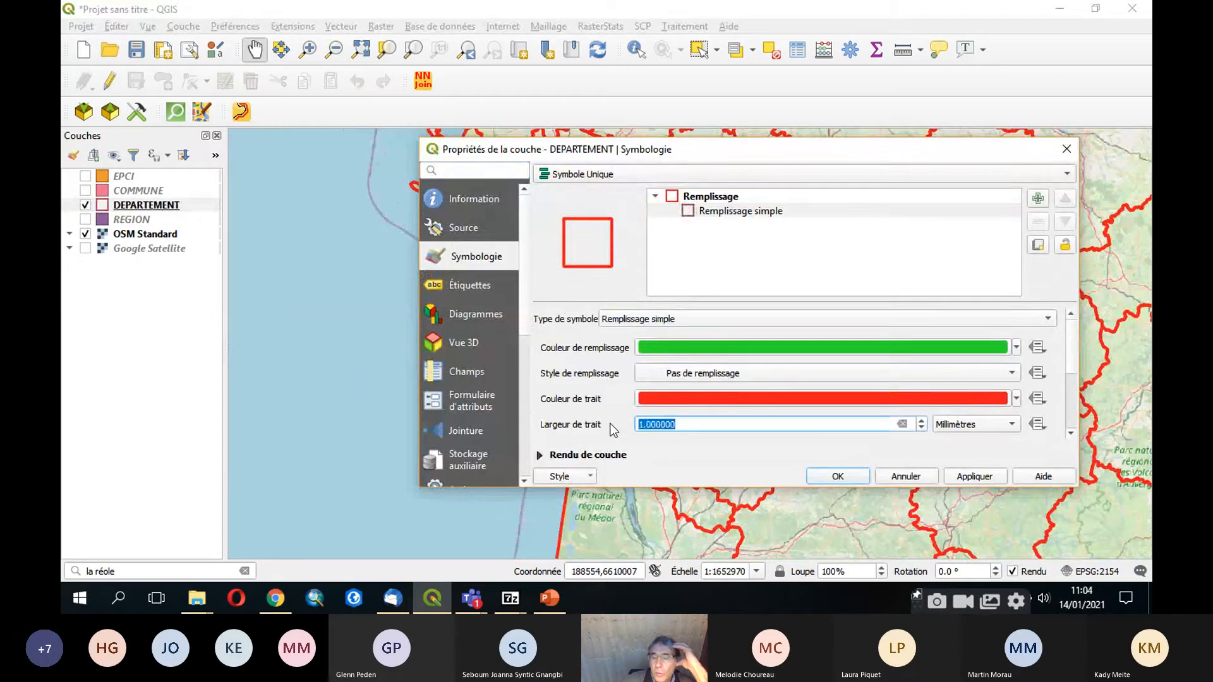
{"action": "type", "text": "0.5"}
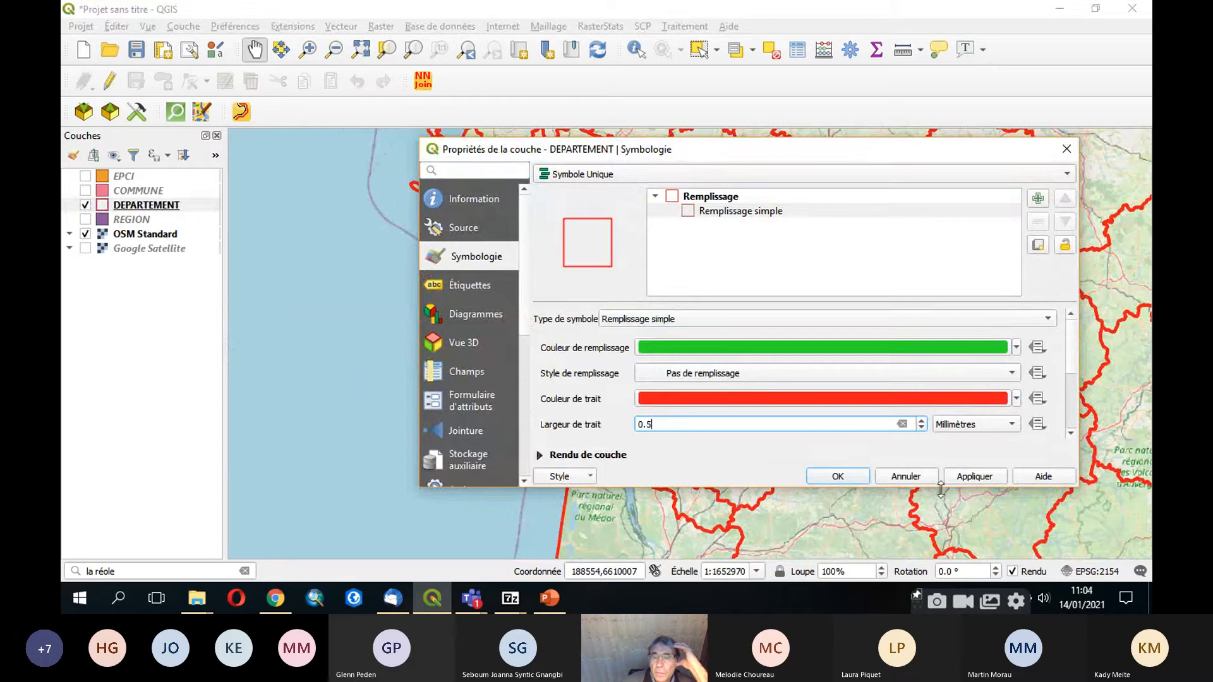
{"action": "left_click", "coordinate": [974, 476]}
{"action": "left_click", "coordinate": [838, 476]}
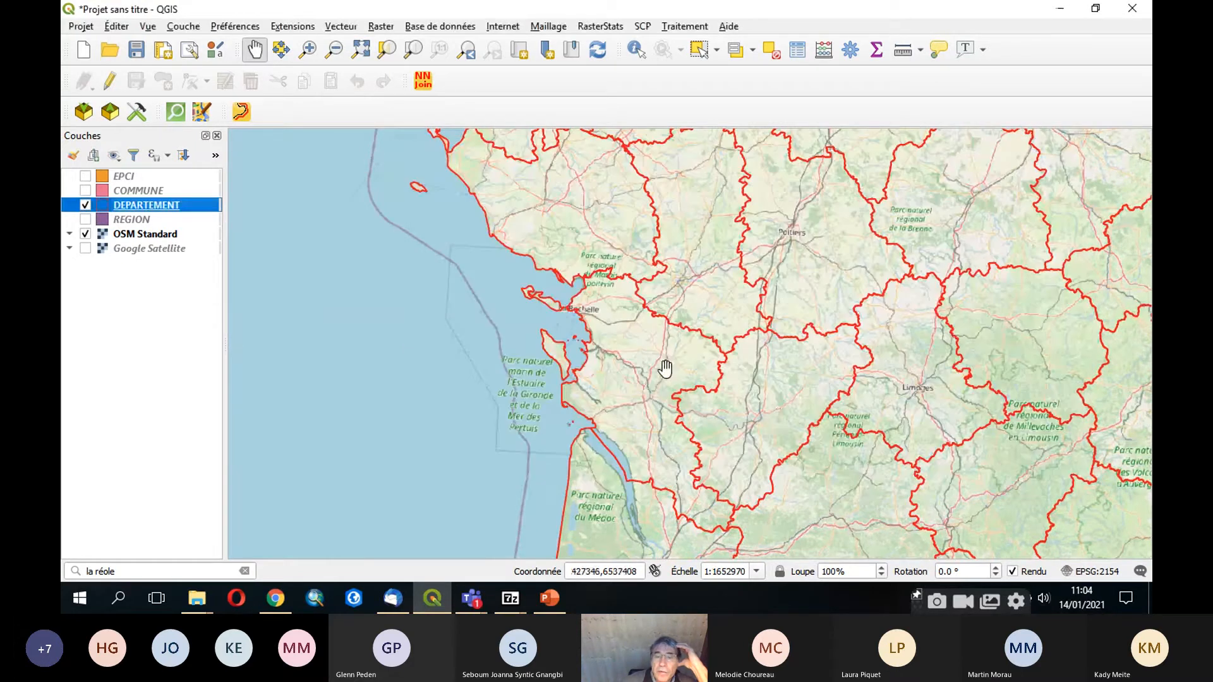
{"action": "left_click_drag", "start_coordinate": [673, 407], "coordinate": [591, 309]}
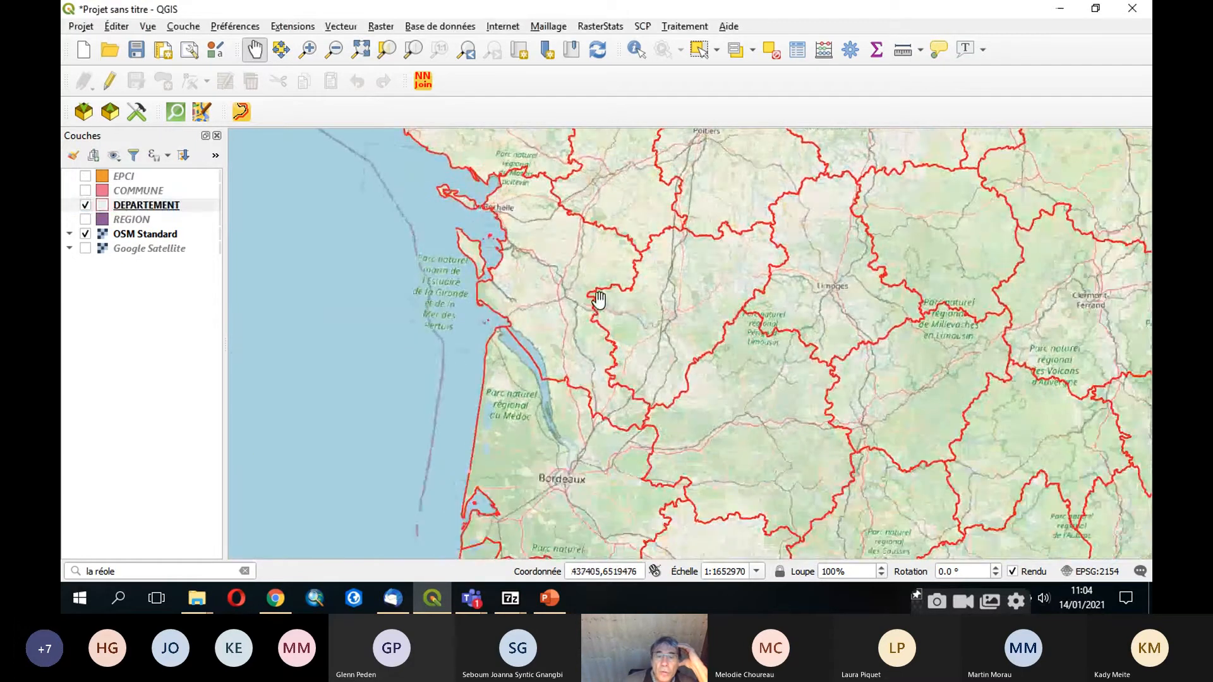
{"action": "scroll", "coordinate": [599, 300], "scroll_direction": "up", "scroll_amount": 1}
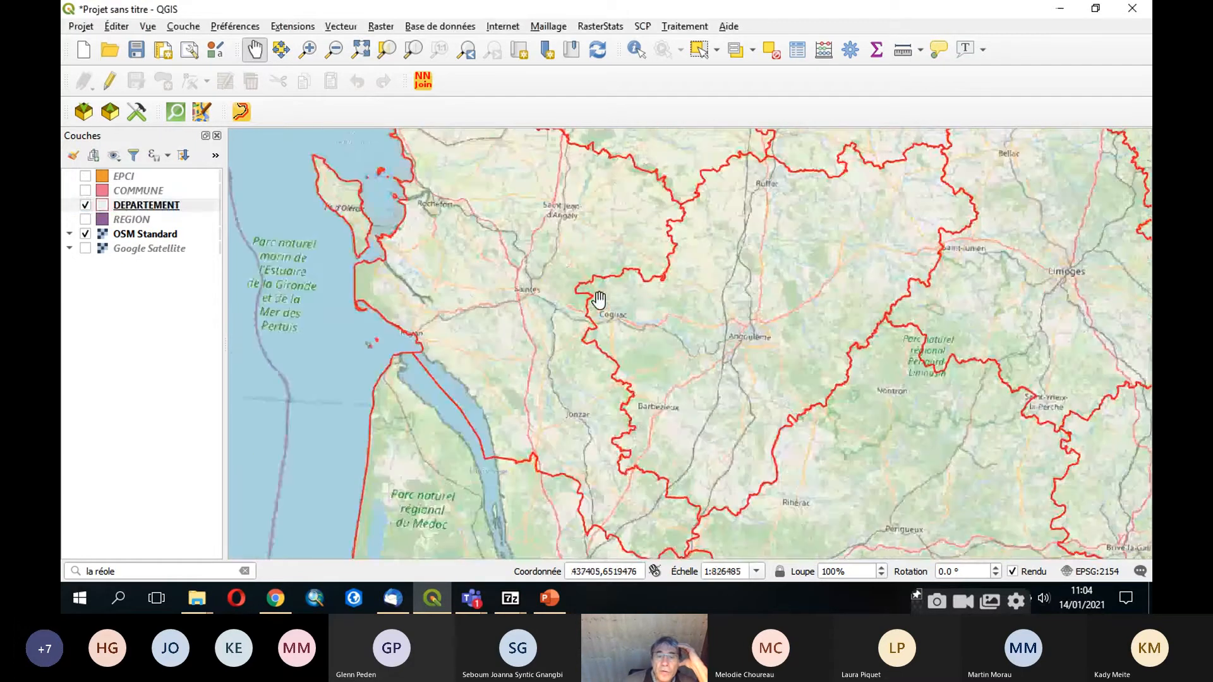
{"action": "double_click", "coordinate": [107, 207]}
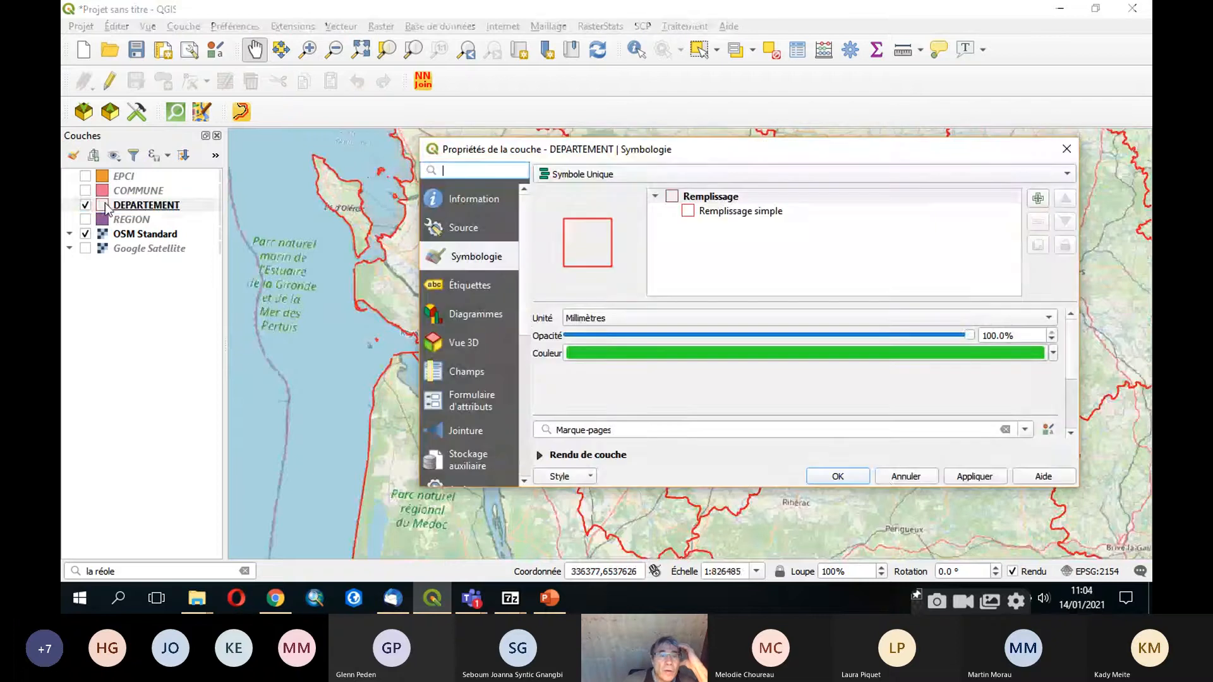
{"action": "left_click", "coordinate": [897, 478]}
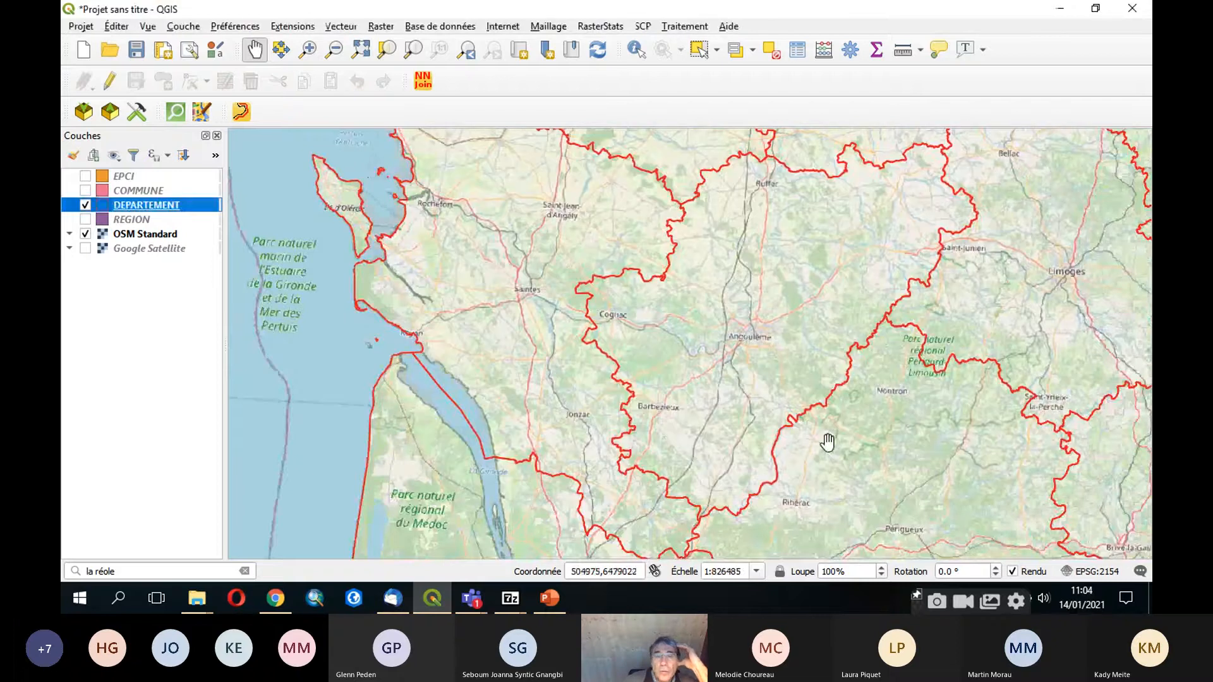
{"action": "left_click_drag", "start_coordinate": [657, 341], "coordinate": [721, 402]}
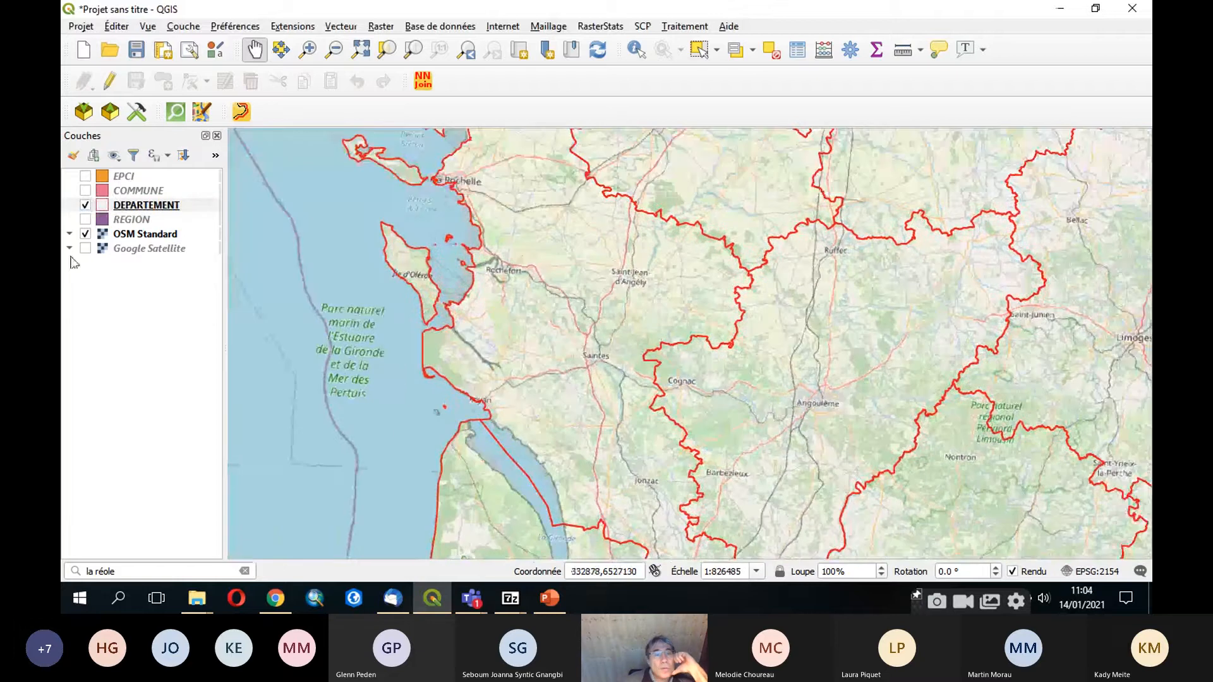
Step: Hide the DEPARTEMENT layer and show the EPCI layer over the OSM background
{"action": "left_click", "coordinate": [85, 205]}
{"action": "left_click", "coordinate": [85, 176]}
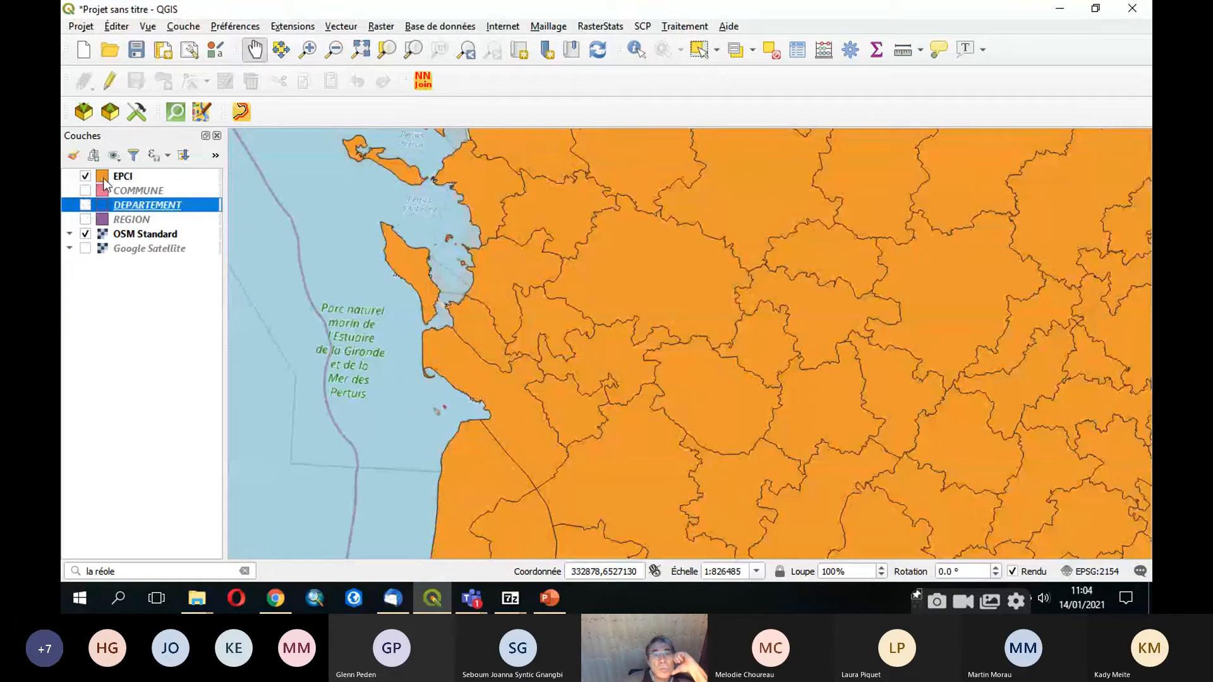
Step: Set the fill style of the EPCI layer's simple fill to Pas de remplissage
{"action": "left_click", "coordinate": [104, 179]}
{"action": "double_click", "coordinate": [105, 183]}
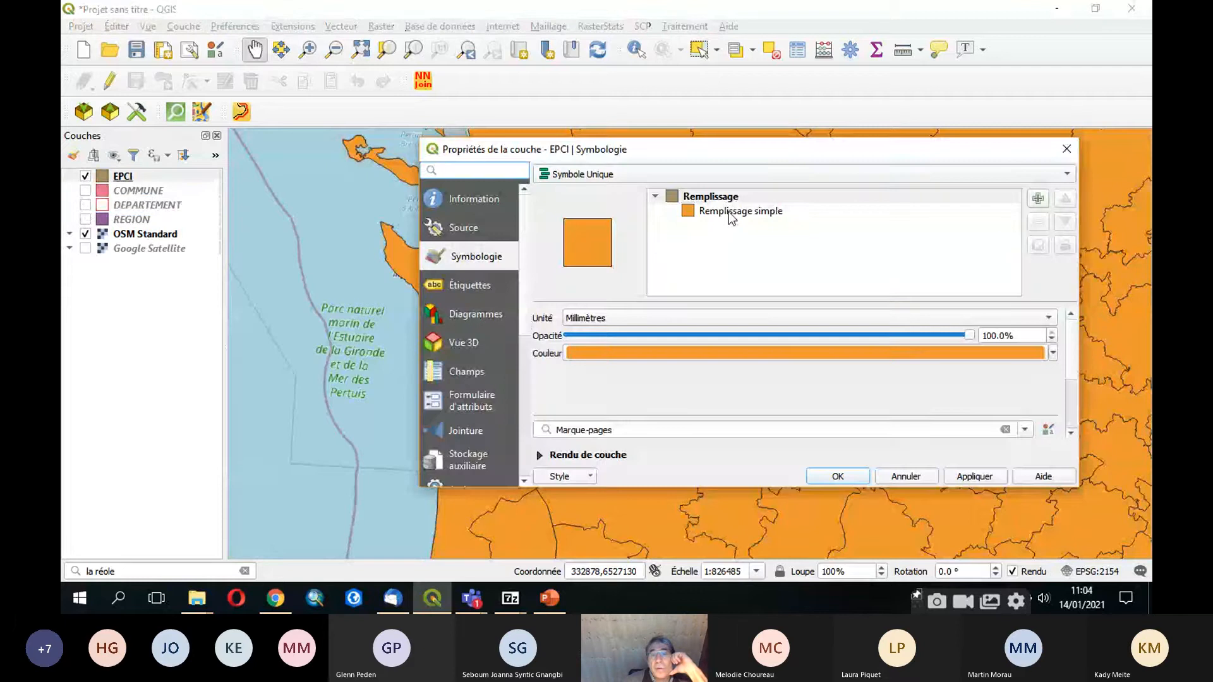
{"action": "left_click", "coordinate": [732, 215]}
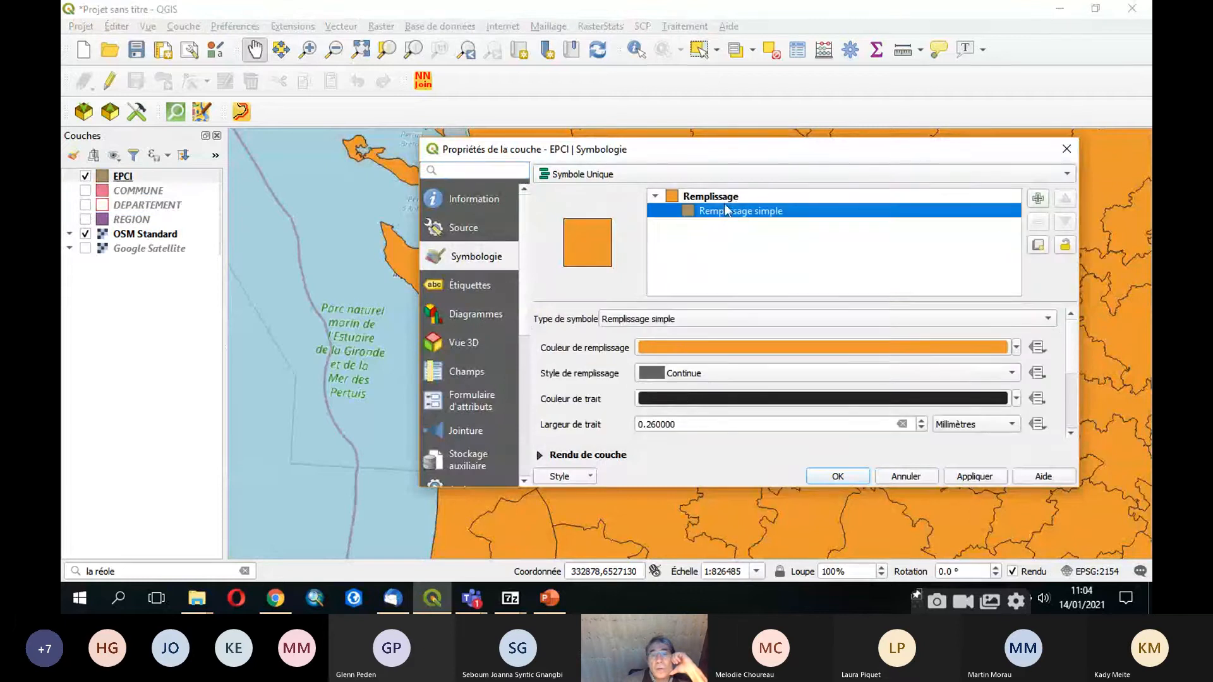
{"action": "left_click", "coordinate": [660, 374]}
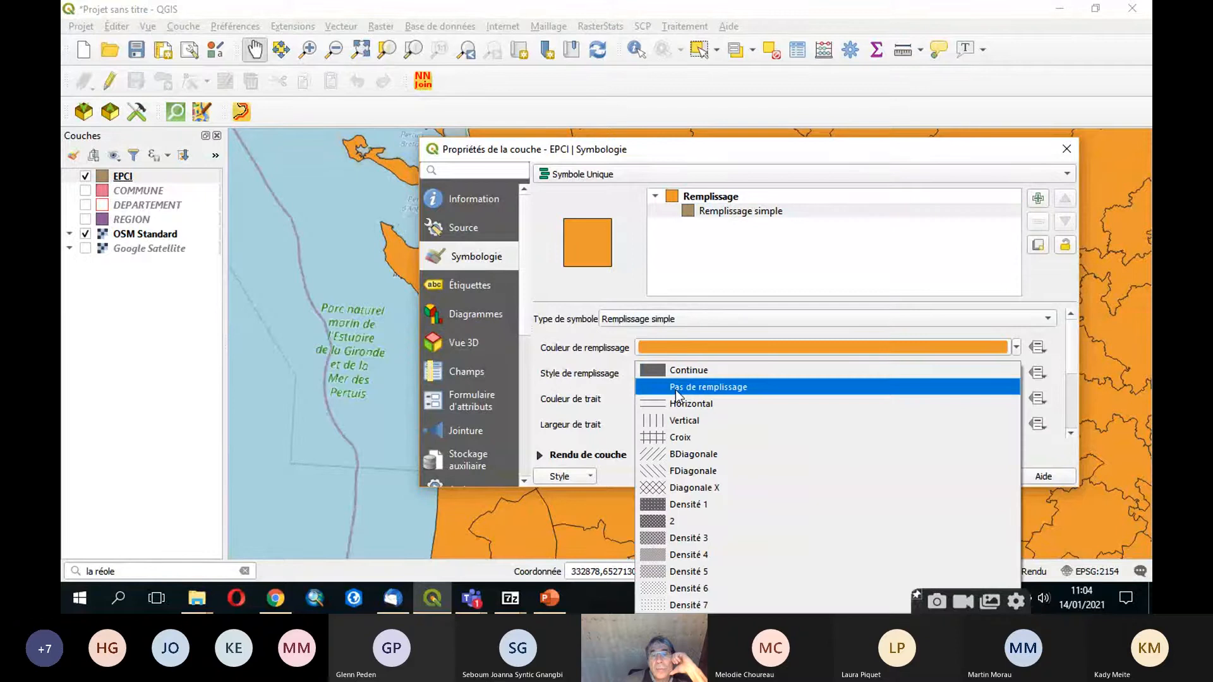
{"action": "left_click", "coordinate": [680, 388]}
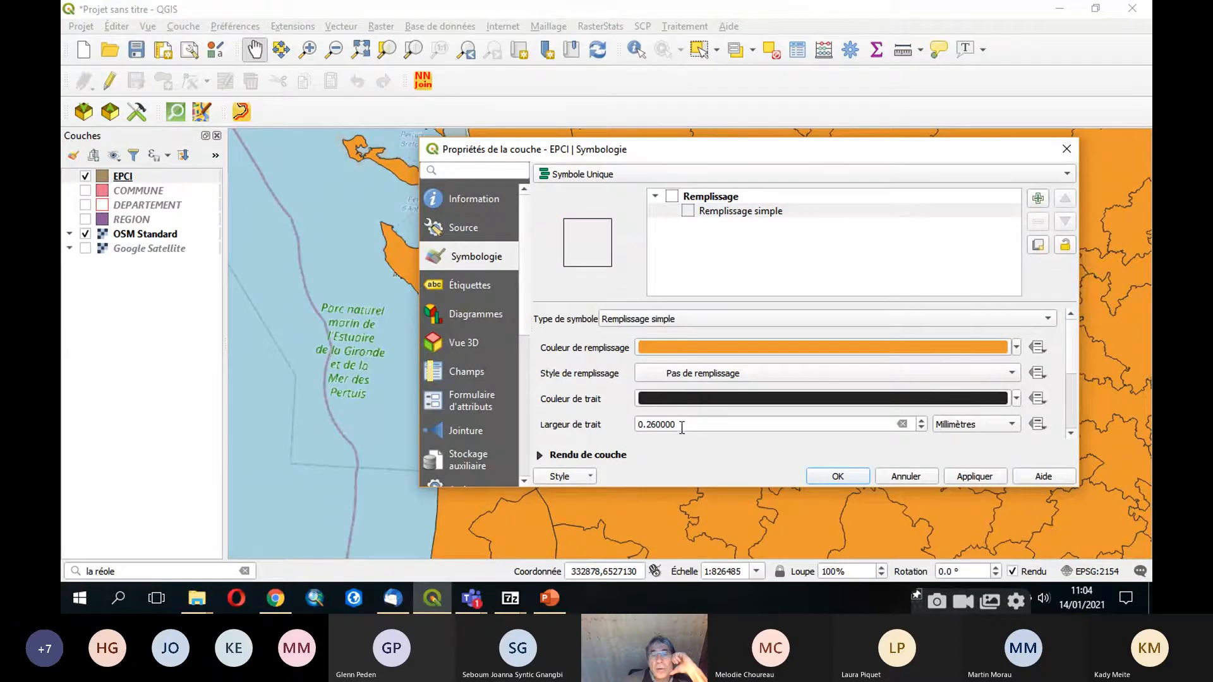
Step: Set the stroke width of the EPCI simple fill to 0.5 millimetres
{"action": "left_click_drag", "start_coordinate": [682, 424], "coordinate": [643, 424]}
{"action": "type", "text": "5"}
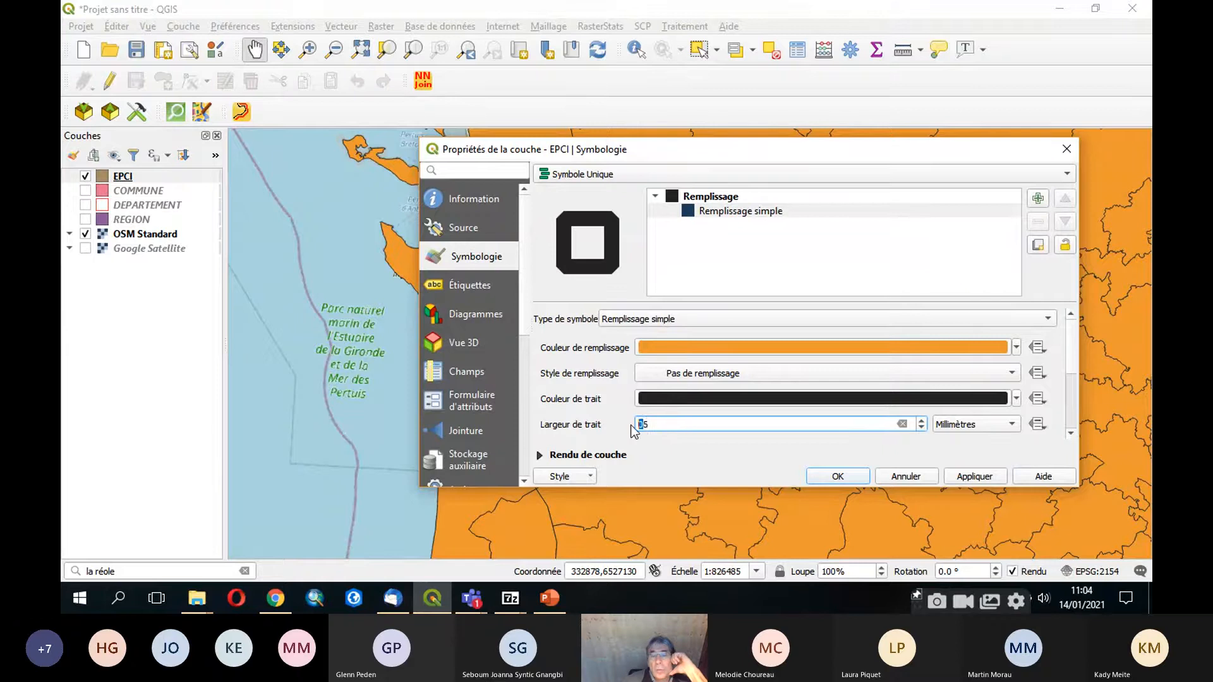
{"action": "left_click_drag", "start_coordinate": [636, 424], "coordinate": [644, 423]}
{"action": "type", "text": "0."}
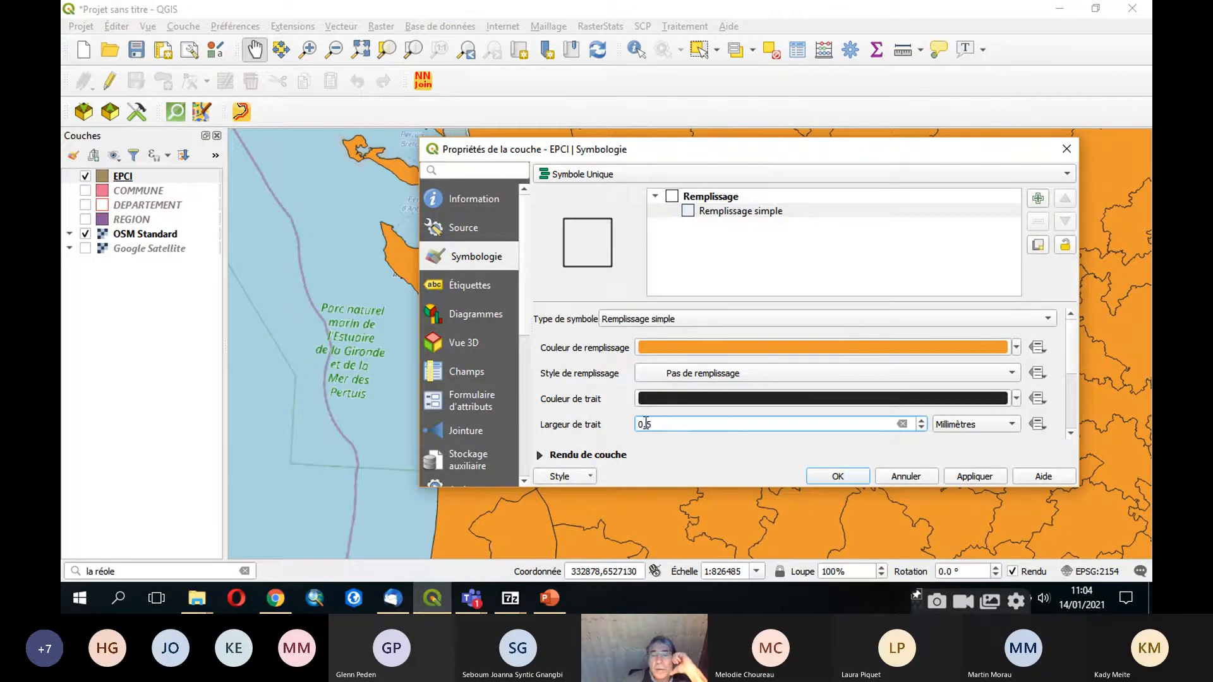
Step: Set the EPCI stroke colour to bright blue (#2740e7) and apply the style to the map
{"action": "left_click", "coordinate": [724, 403]}
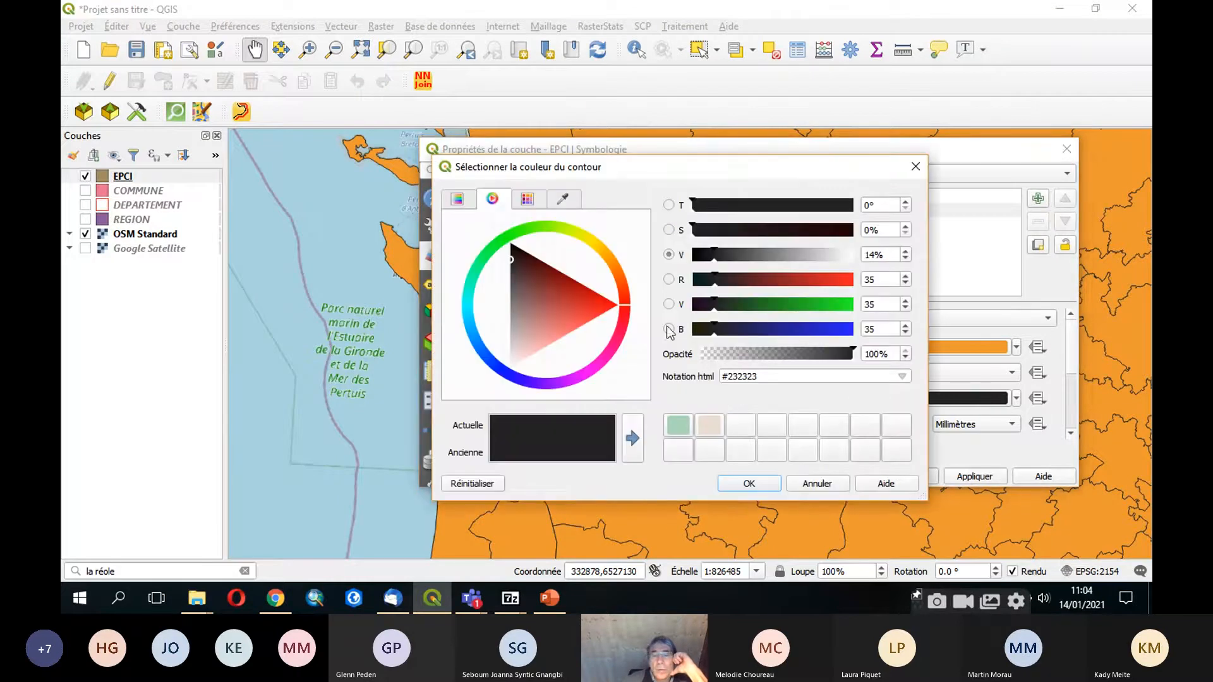
{"action": "left_click_drag", "start_coordinate": [548, 386], "coordinate": [503, 374]}
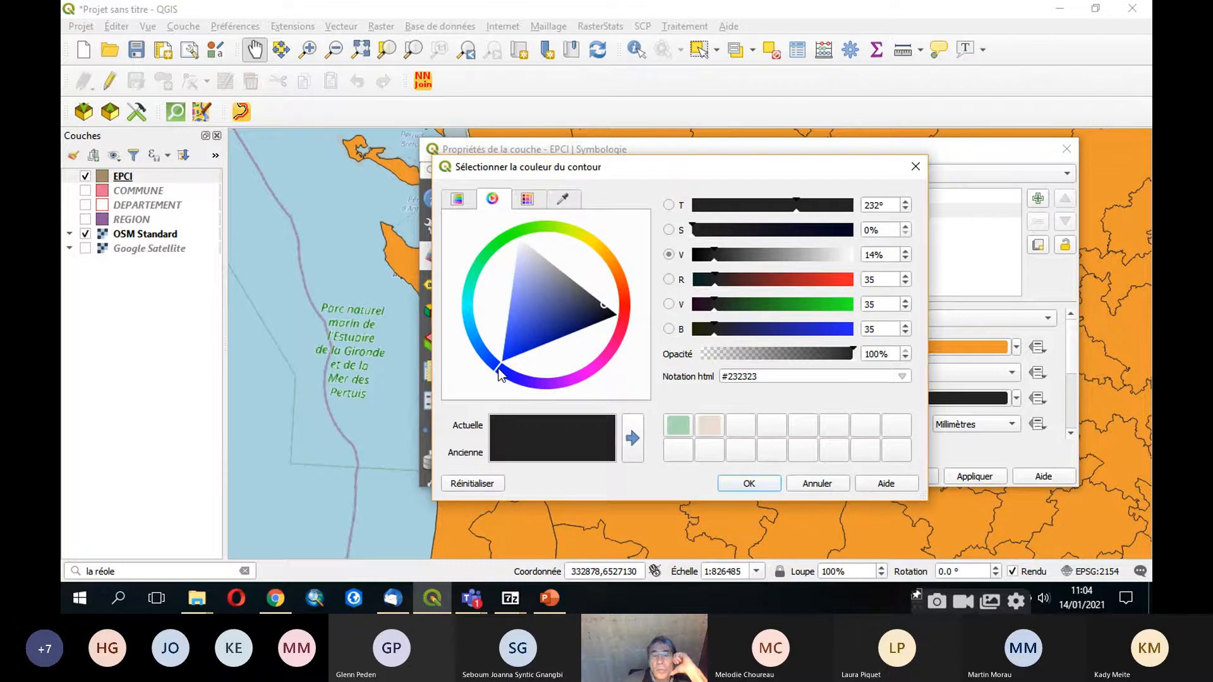
{"action": "left_click", "coordinate": [749, 484]}
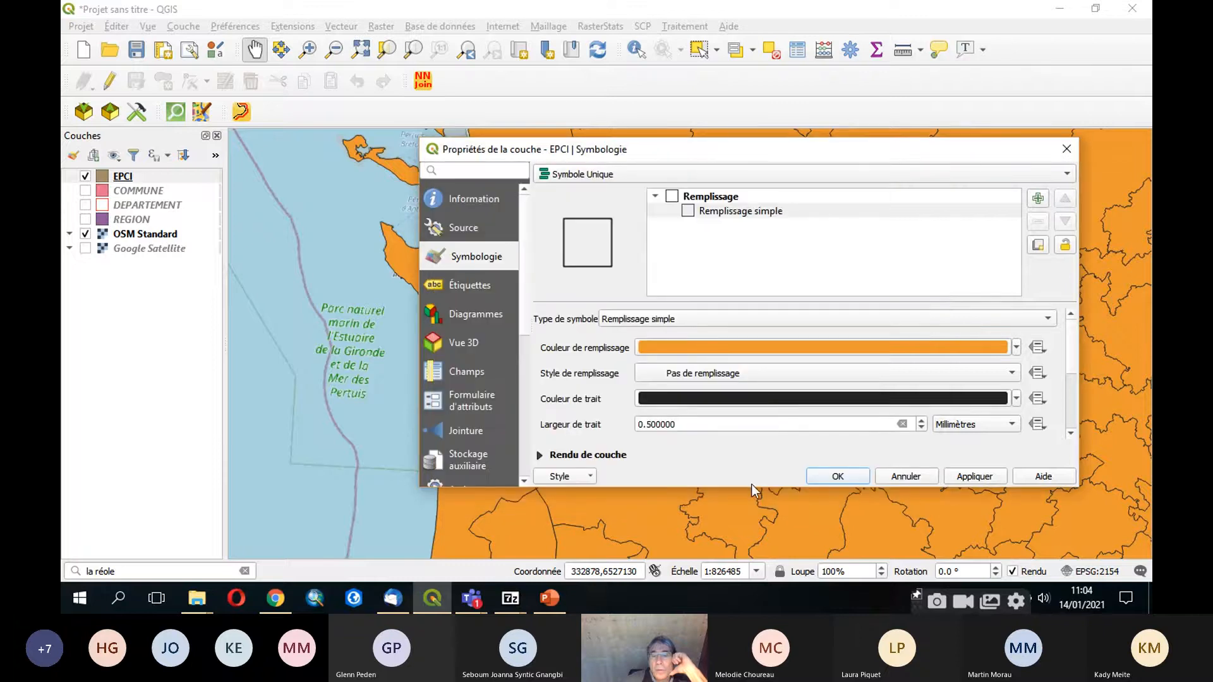
{"action": "left_click", "coordinate": [771, 396]}
{"action": "left_click", "coordinate": [516, 346]}
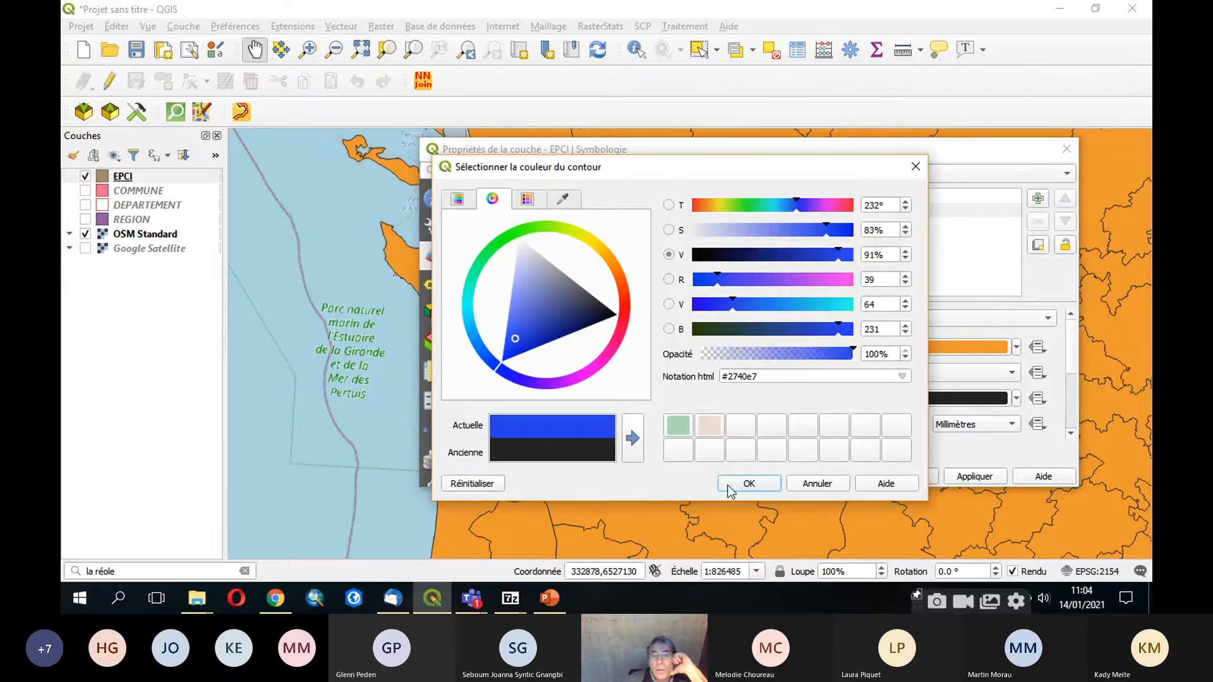
{"action": "left_click", "coordinate": [749, 484]}
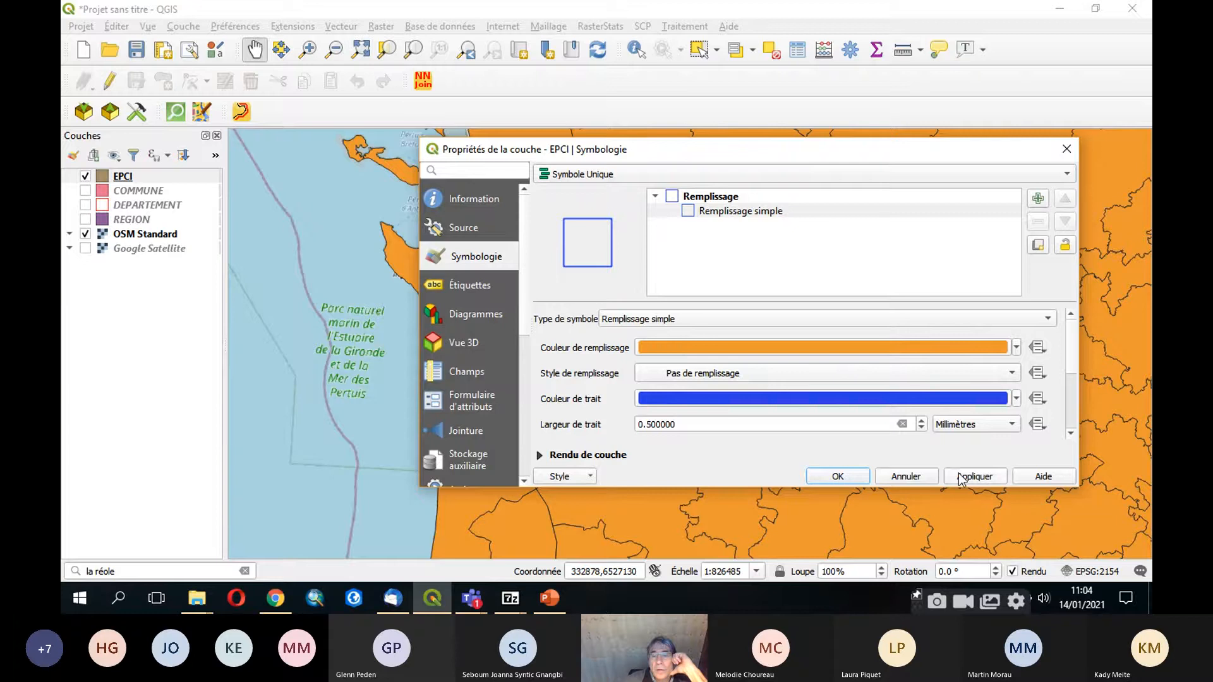
{"action": "left_click", "coordinate": [842, 479]}
Step: Toggle the EPCI outlines to compare them with the background map, finishing with EPCI hidden and DEPARTEMENT shown
{"action": "left_click", "coordinate": [90, 179]}
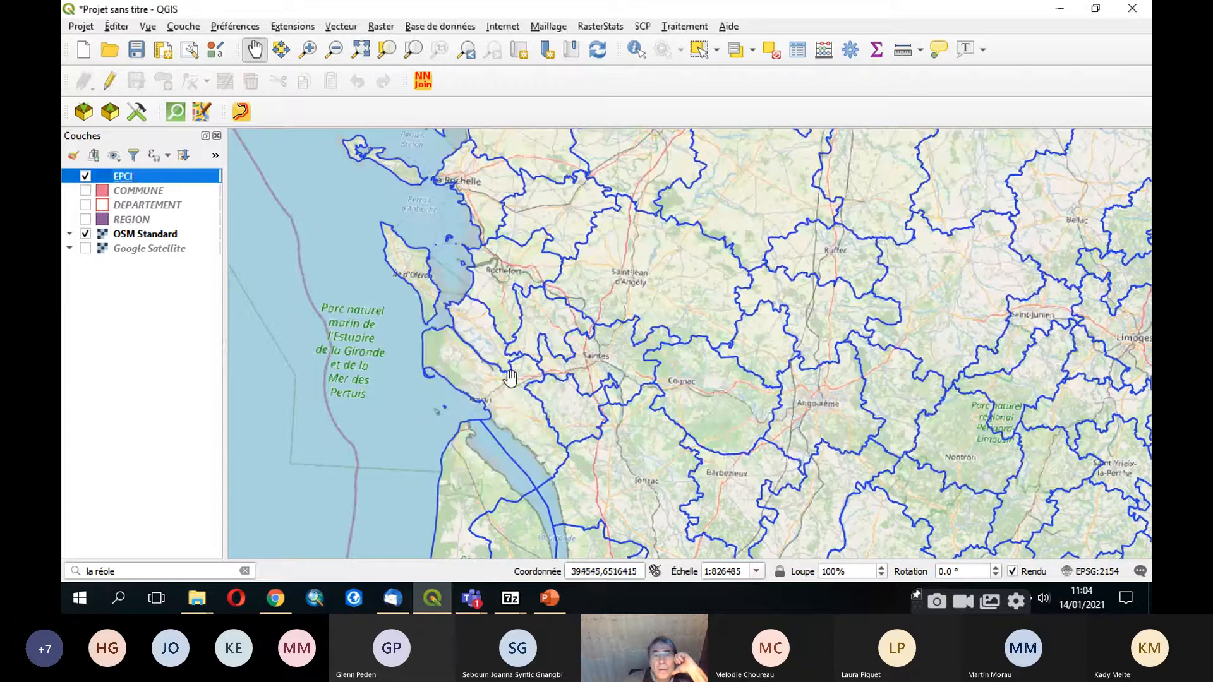
{"action": "left_click", "coordinate": [89, 180]}
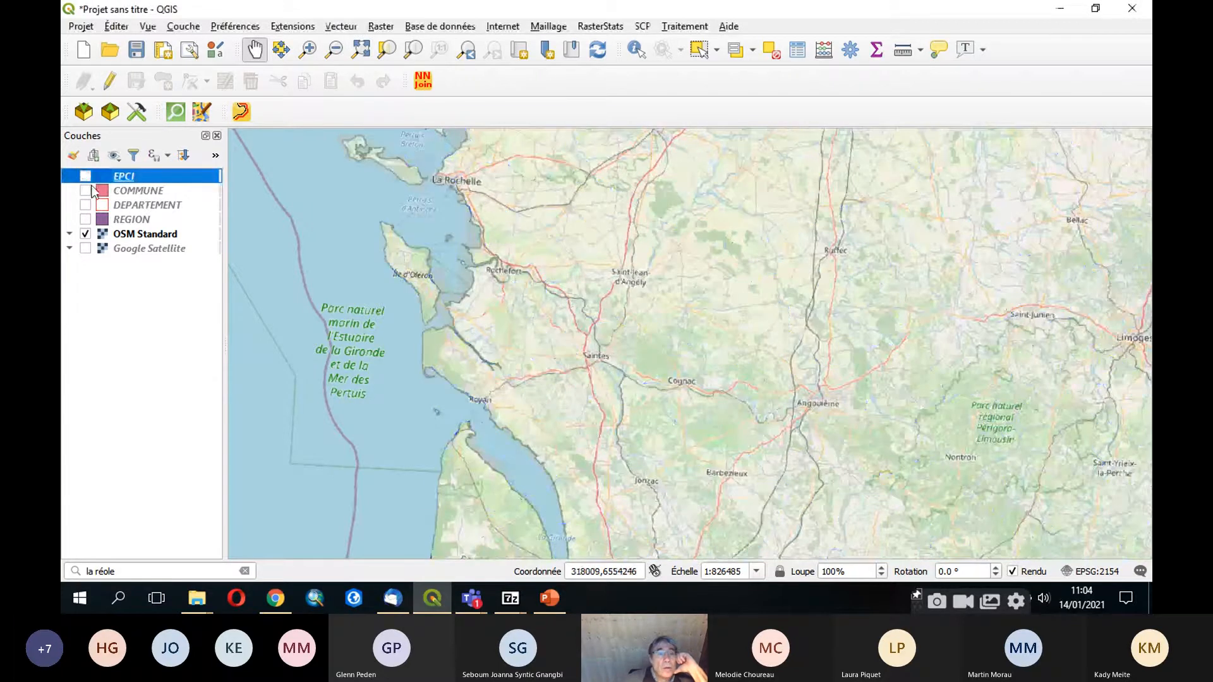
{"action": "left_click", "coordinate": [89, 180]}
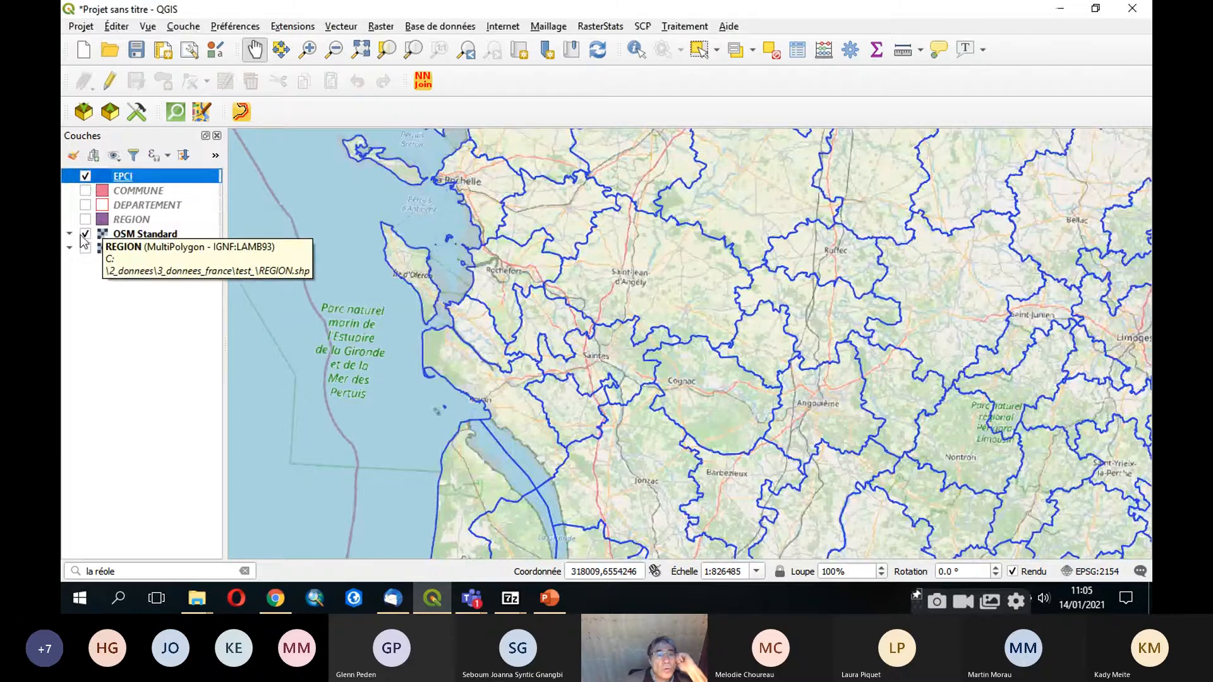
{"action": "left_click", "coordinate": [85, 204]}
{"action": "left_click", "coordinate": [85, 176]}
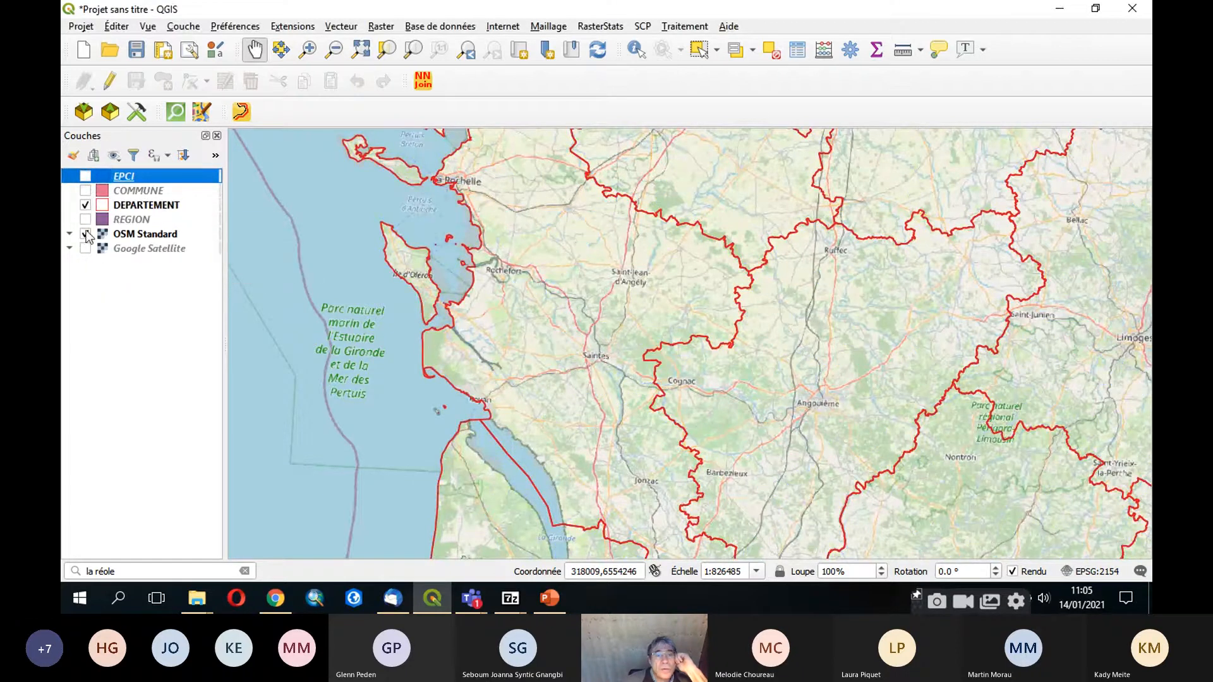
Step: Set the fill style of the DEPARTEMENT layer's simple fill to Continue
{"action": "double_click", "coordinate": [134, 207]}
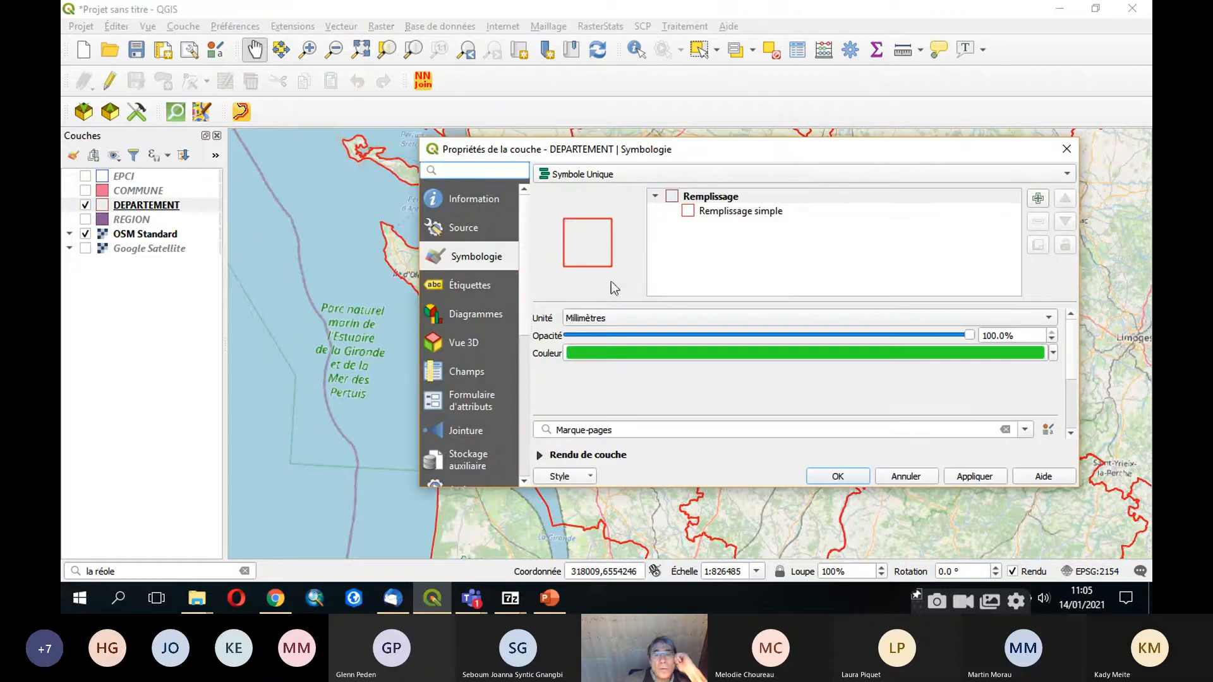
{"action": "left_click", "coordinate": [702, 208]}
{"action": "left_click", "coordinate": [691, 372]}
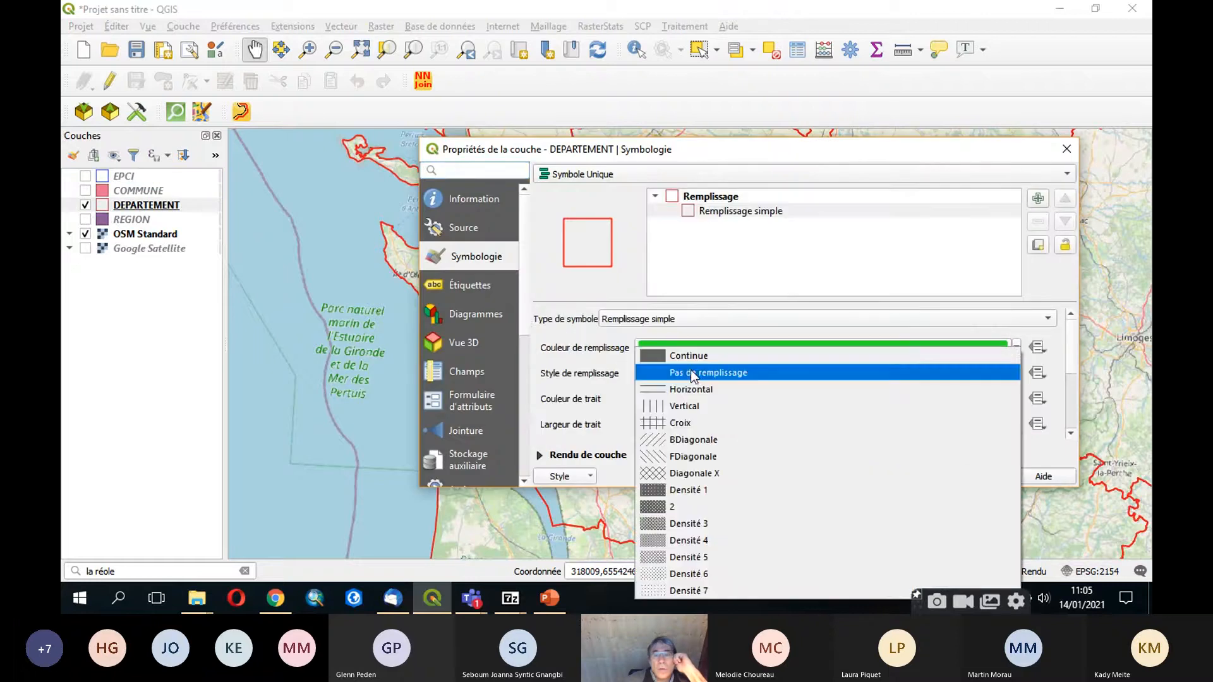
{"action": "left_click", "coordinate": [698, 347]}
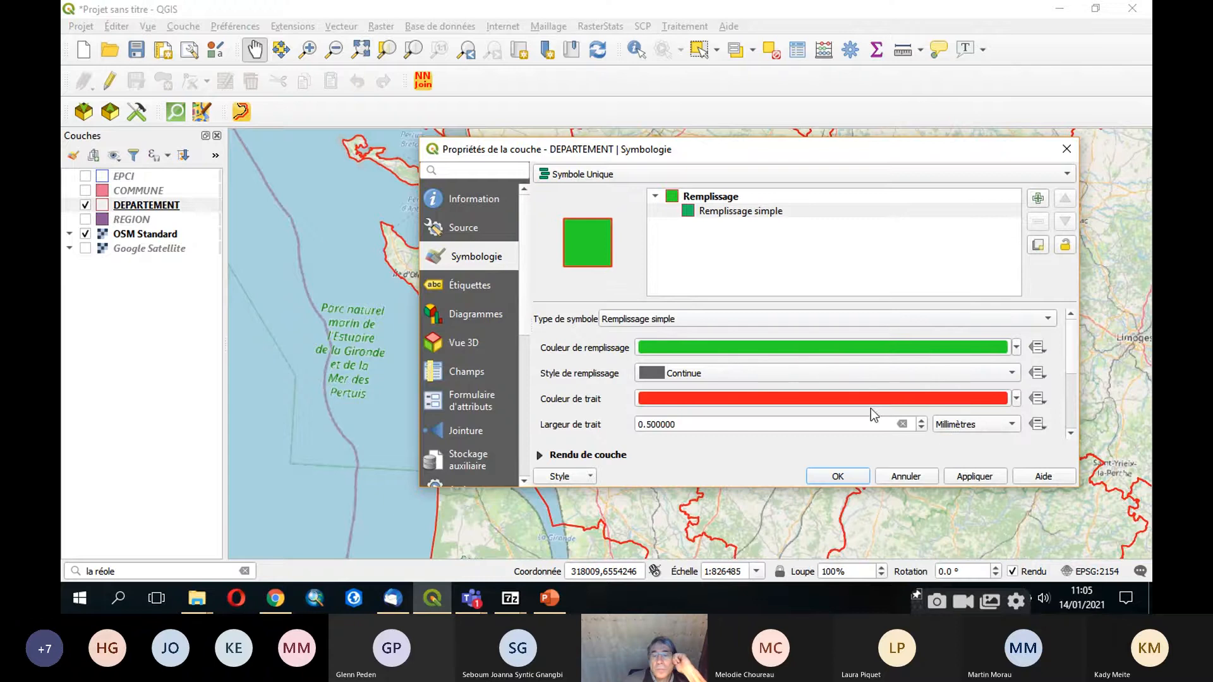
Step: Set the stroke colour of the DEPARTEMENT simple fill to a near-black brown (#281a1a)
{"action": "left_click", "coordinate": [697, 398]}
{"action": "left_click", "coordinate": [718, 279]}
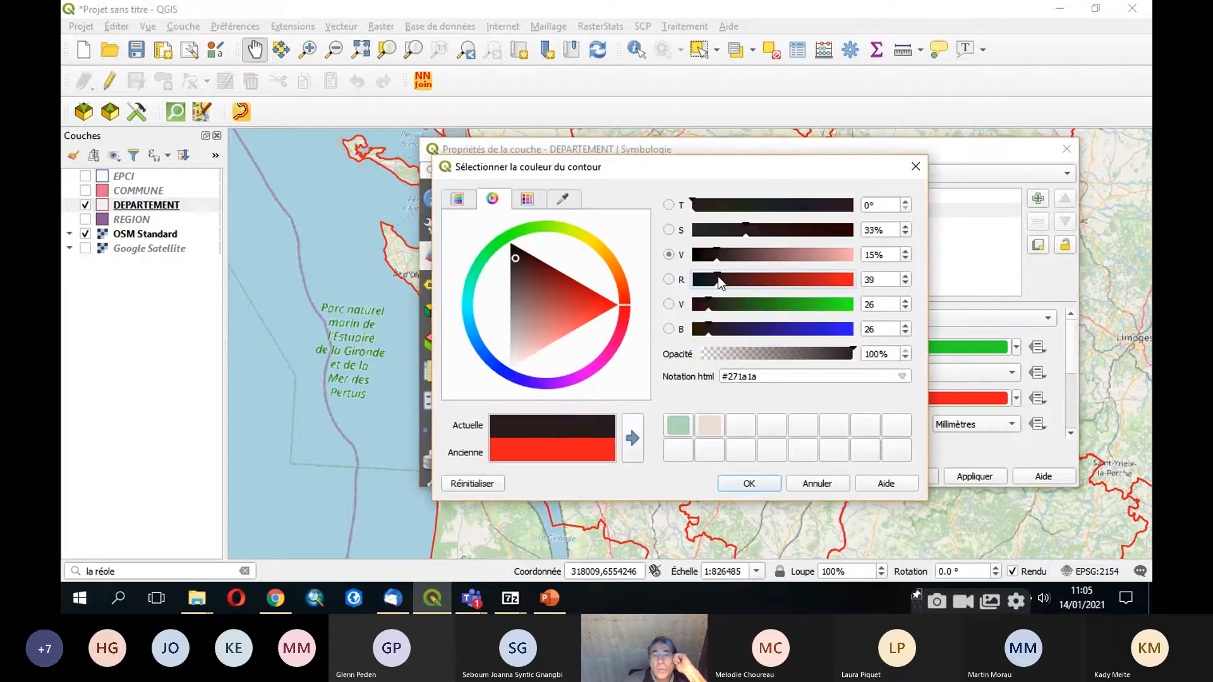
{"action": "left_click", "coordinate": [751, 485]}
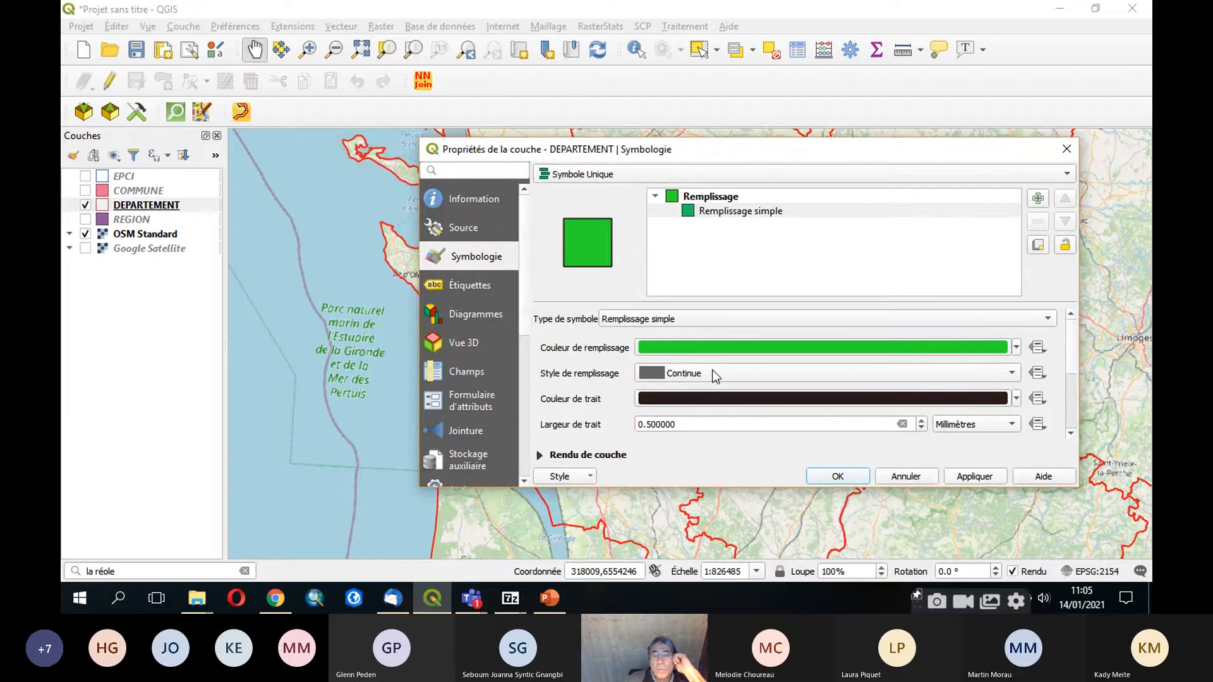
Step: Set the DEPARTEMENT stroke colour to dark green (#1c6f14) and apply the style to the map
{"action": "left_click", "coordinate": [720, 398]}
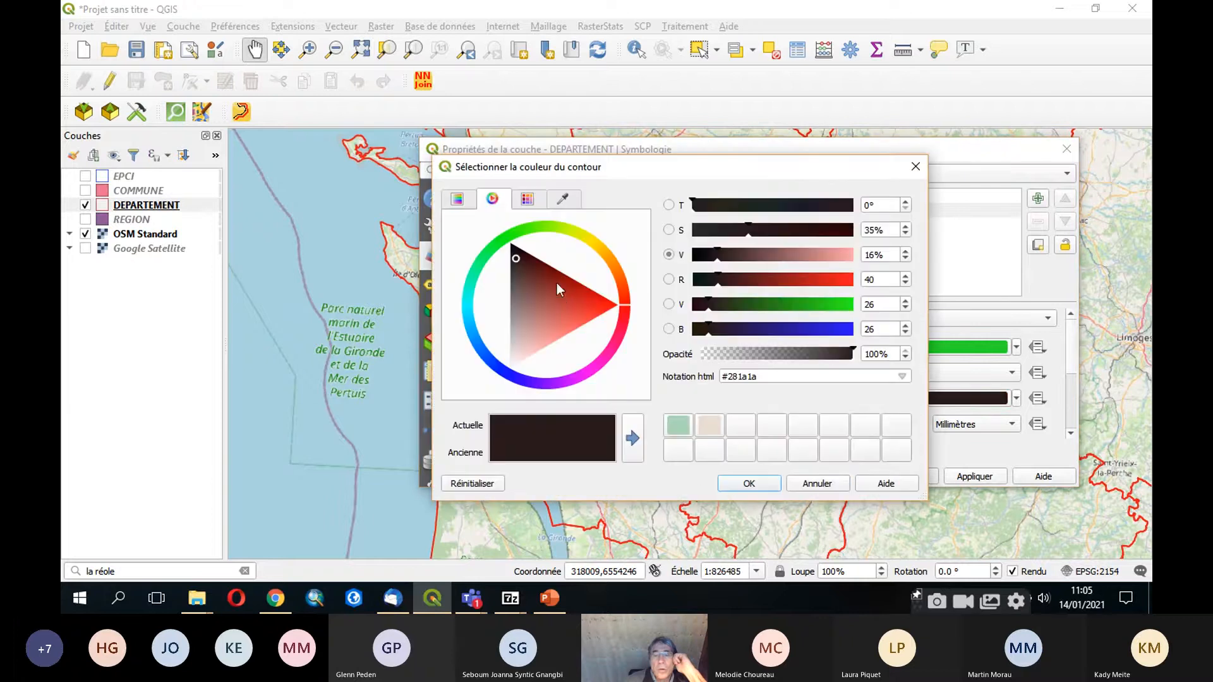
{"action": "left_click", "coordinate": [837, 308]}
{"action": "left_click_drag", "start_coordinate": [536, 308], "coordinate": [519, 315]}
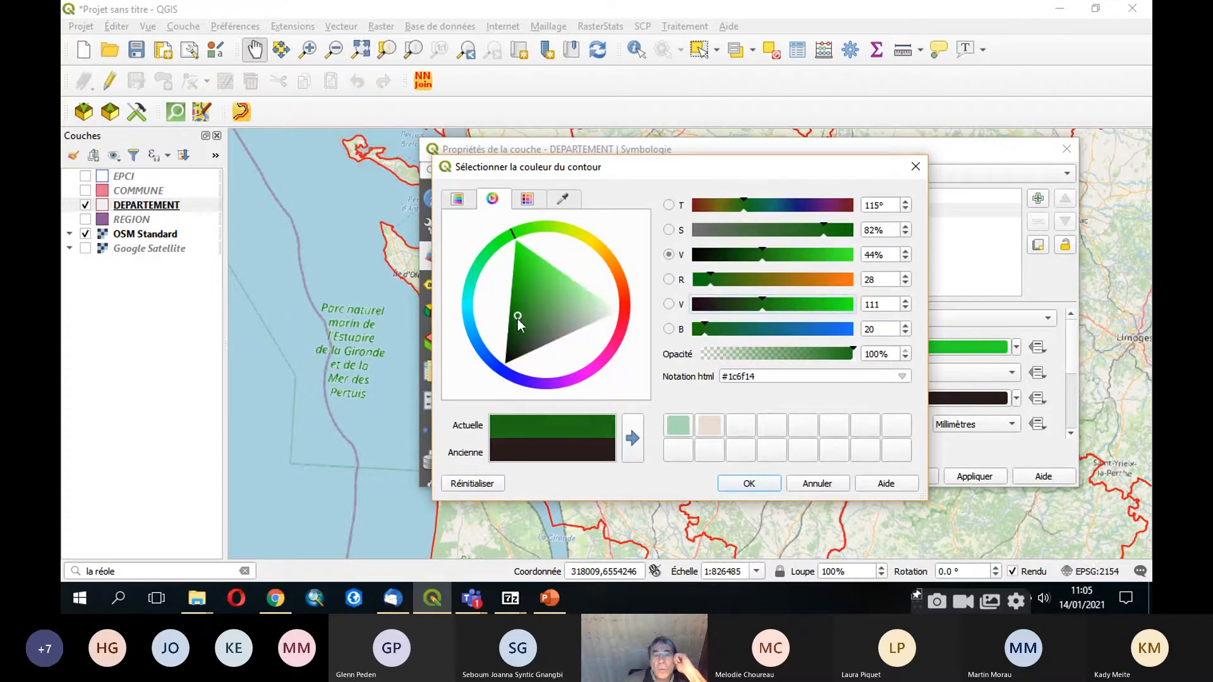
{"action": "left_click", "coordinate": [751, 484]}
{"action": "left_click", "coordinate": [972, 476]}
{"action": "left_click", "coordinate": [852, 479]}
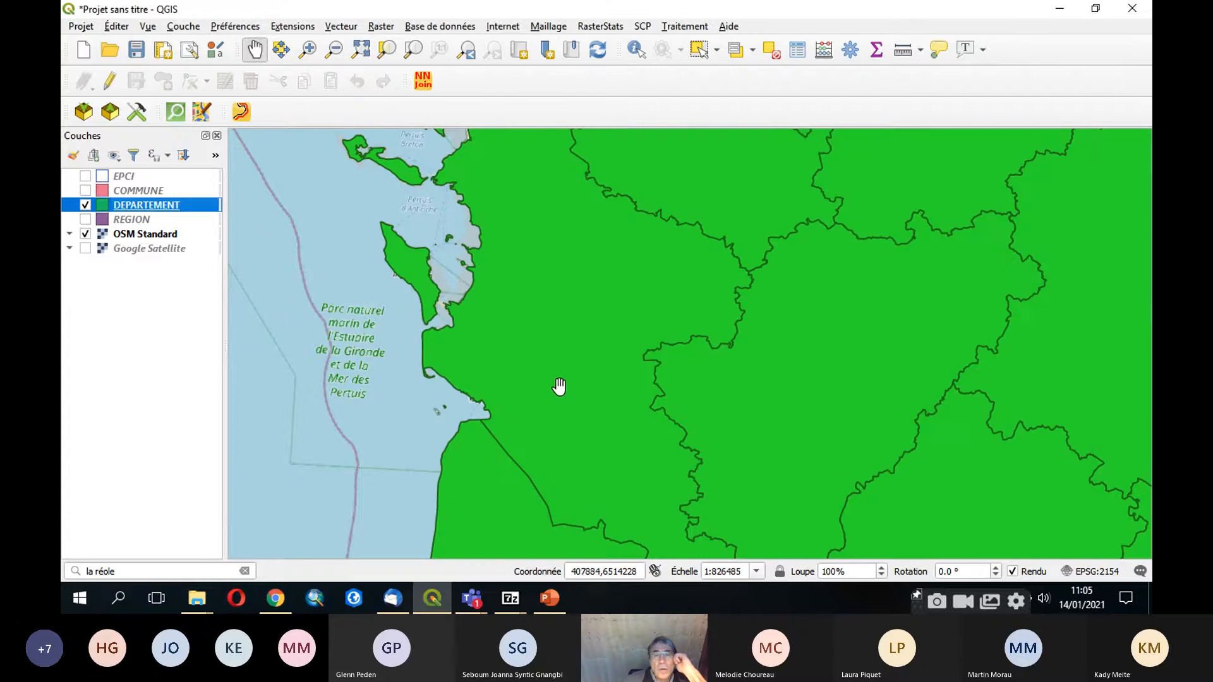
Step: Examine the filled departments across the whole of France, toggling the DEPARTEMENT layer's visibility
{"action": "scroll", "coordinate": [559, 385], "scroll_direction": "down", "scroll_amount": 3}
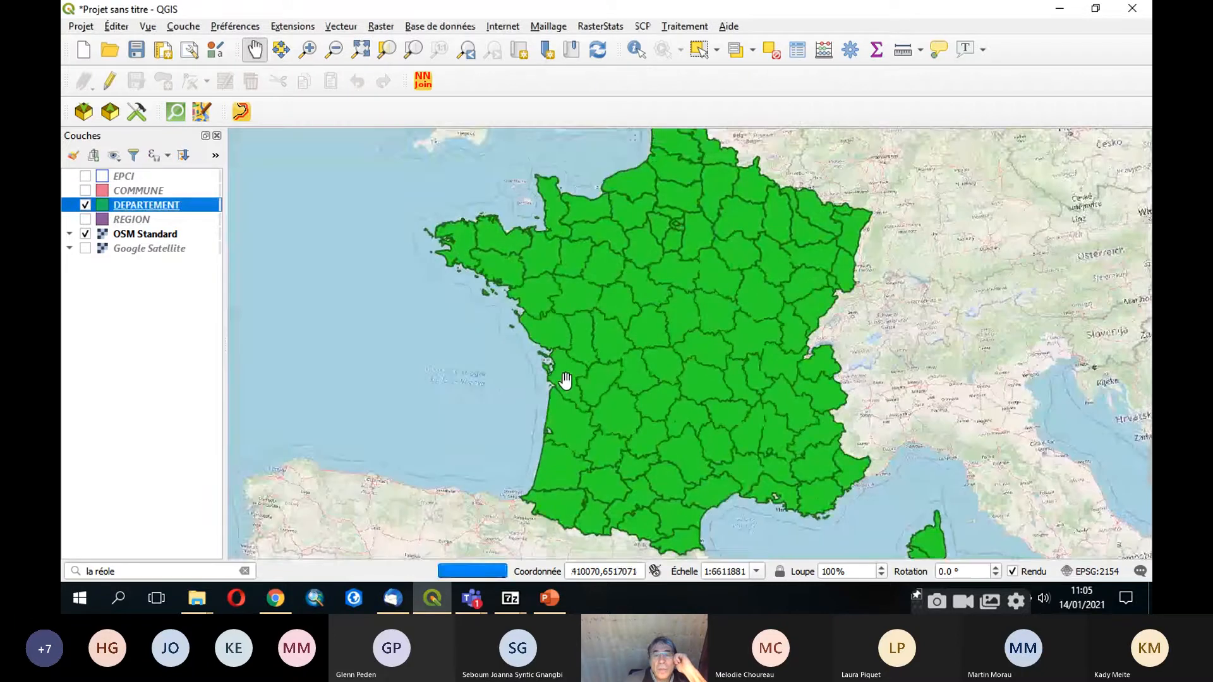
{"action": "left_click_drag", "start_coordinate": [663, 365], "coordinate": [622, 374]}
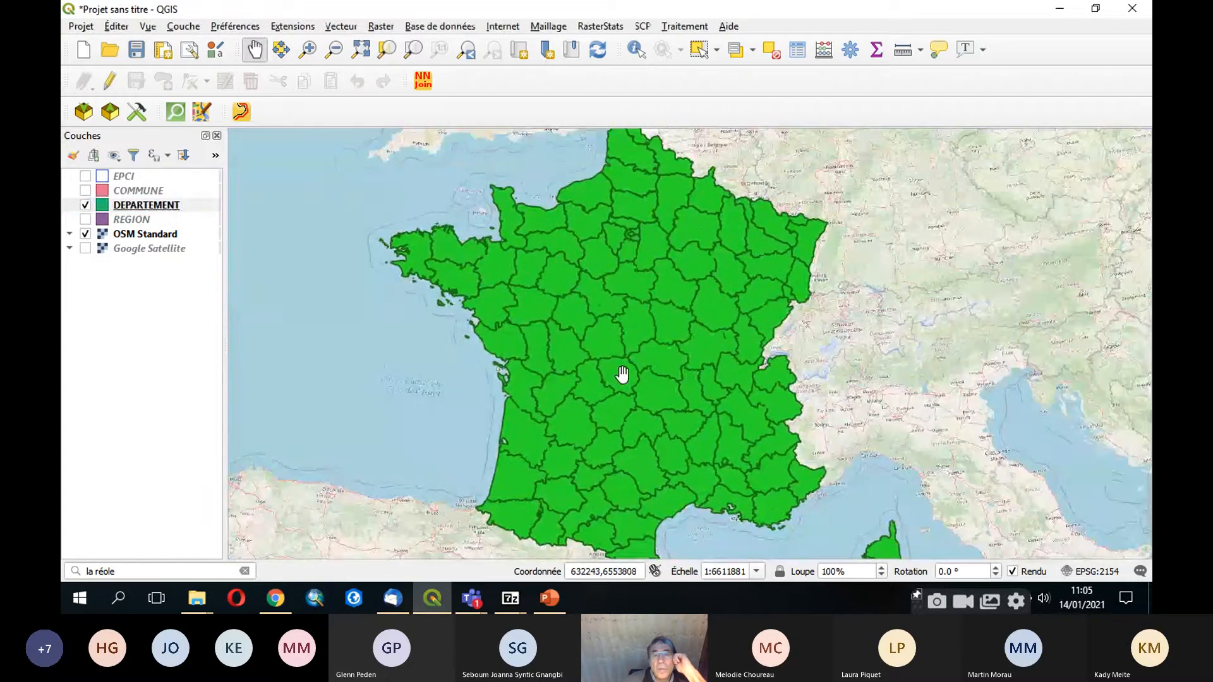
{"action": "scroll", "coordinate": [622, 373], "scroll_direction": "down", "scroll_amount": 1}
{"action": "scroll", "coordinate": [623, 372], "scroll_direction": "up", "scroll_amount": 1}
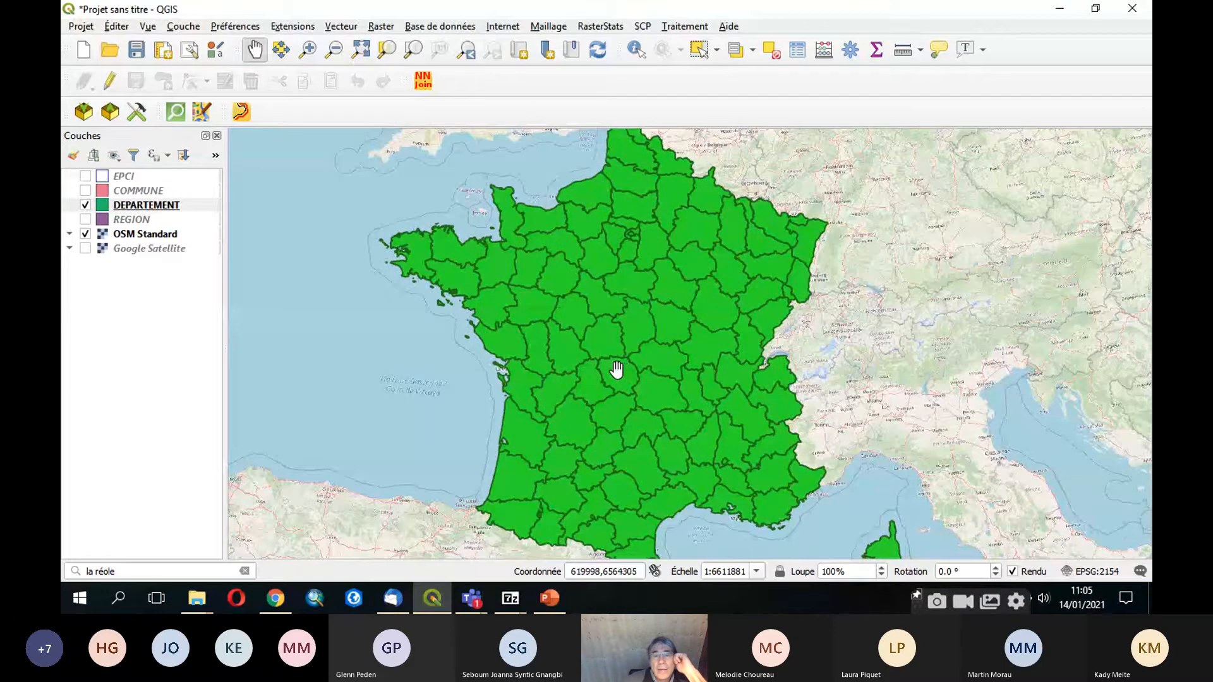
{"action": "left_click", "coordinate": [84, 205]}
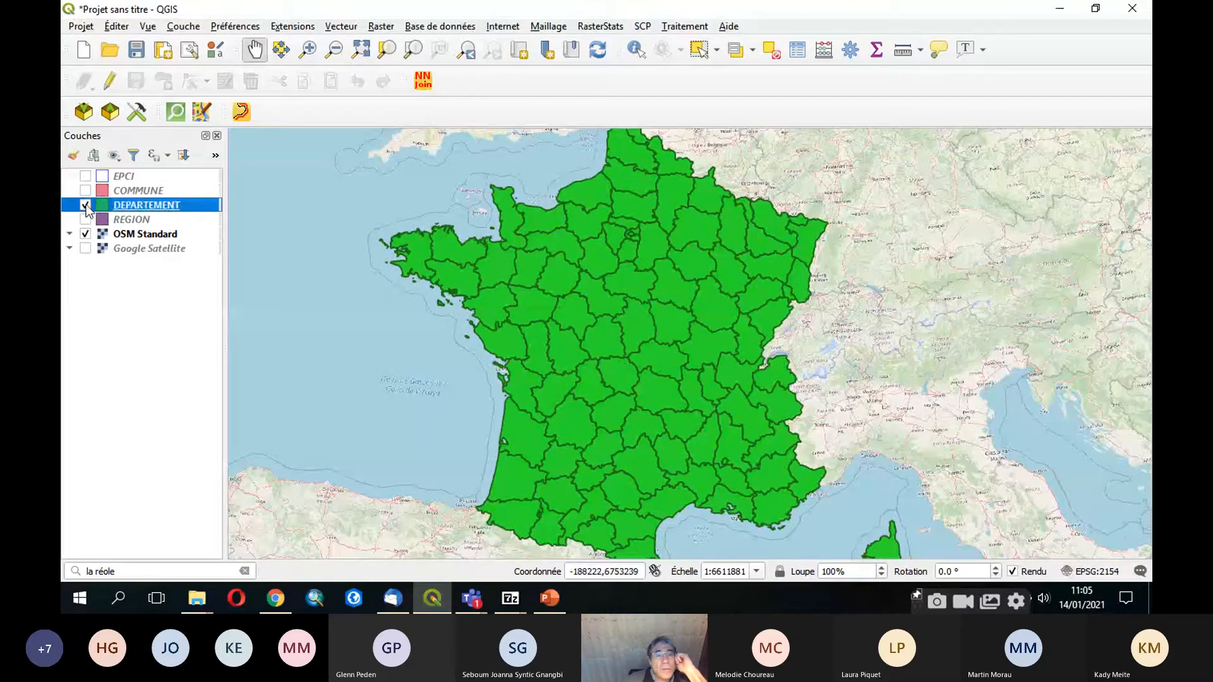
{"action": "left_click", "coordinate": [84, 205]}
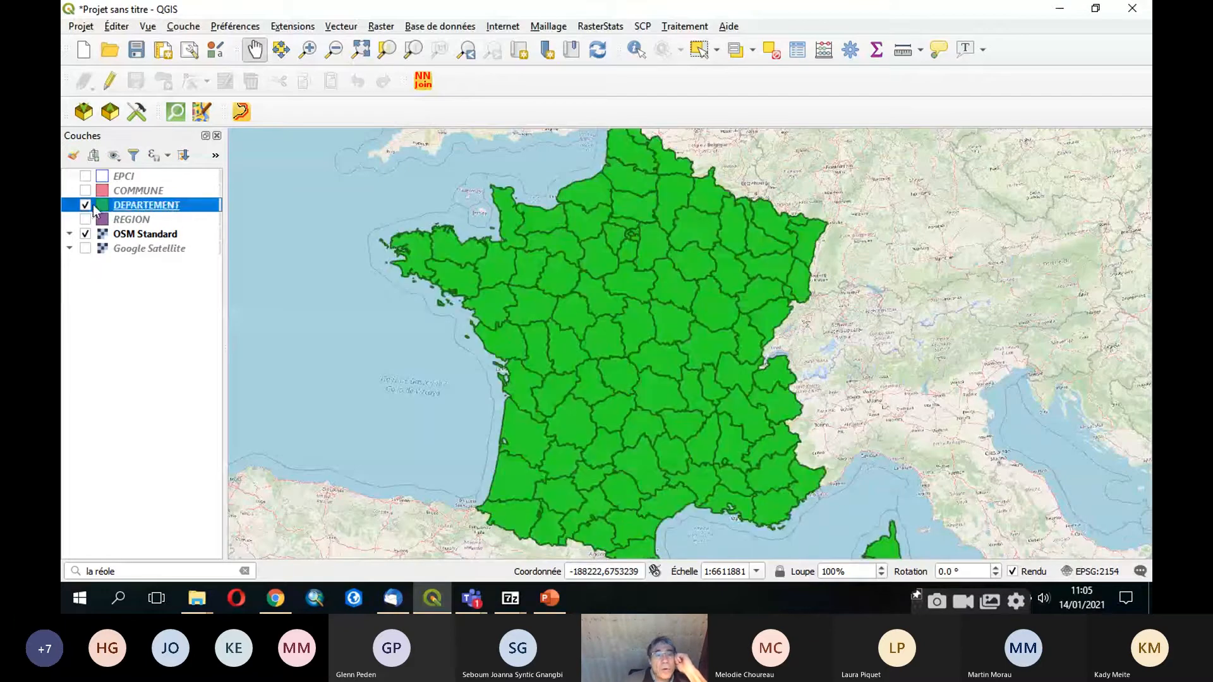
Step: Switch the DEPARTEMENT layer's symbology from a single symbol to Catégorisé, using CHF_DEP as the classification value
{"action": "double_click", "coordinate": [165, 207]}
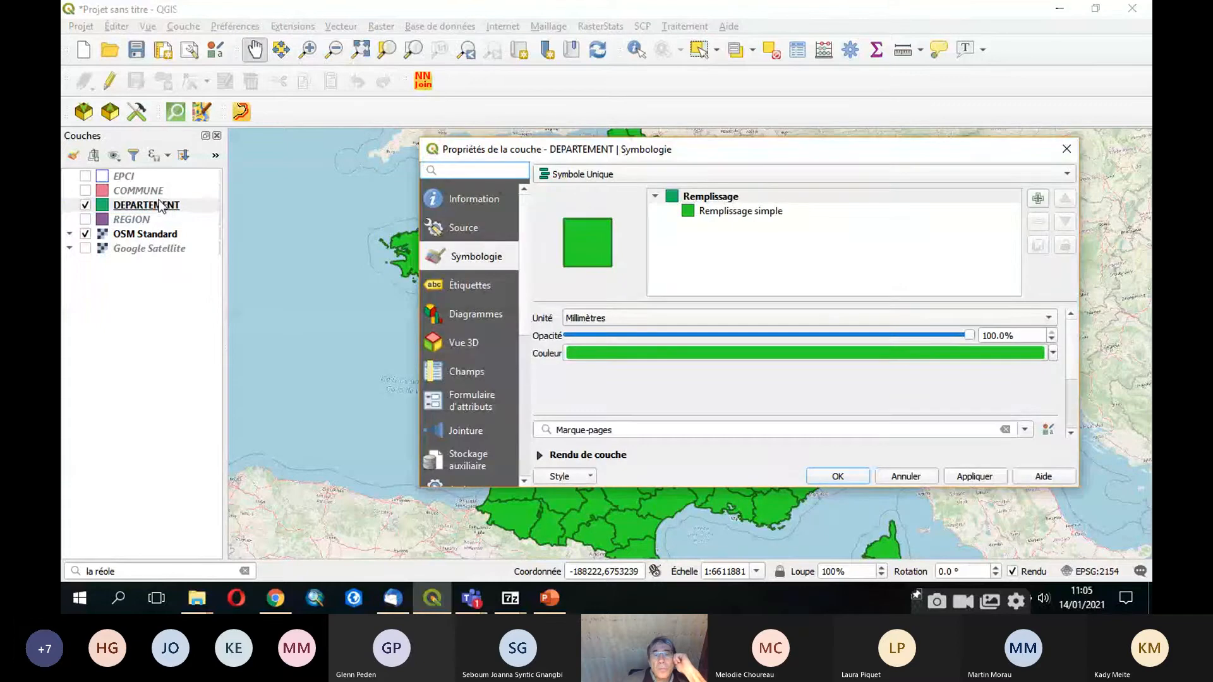
{"action": "left_click", "coordinate": [571, 175]}
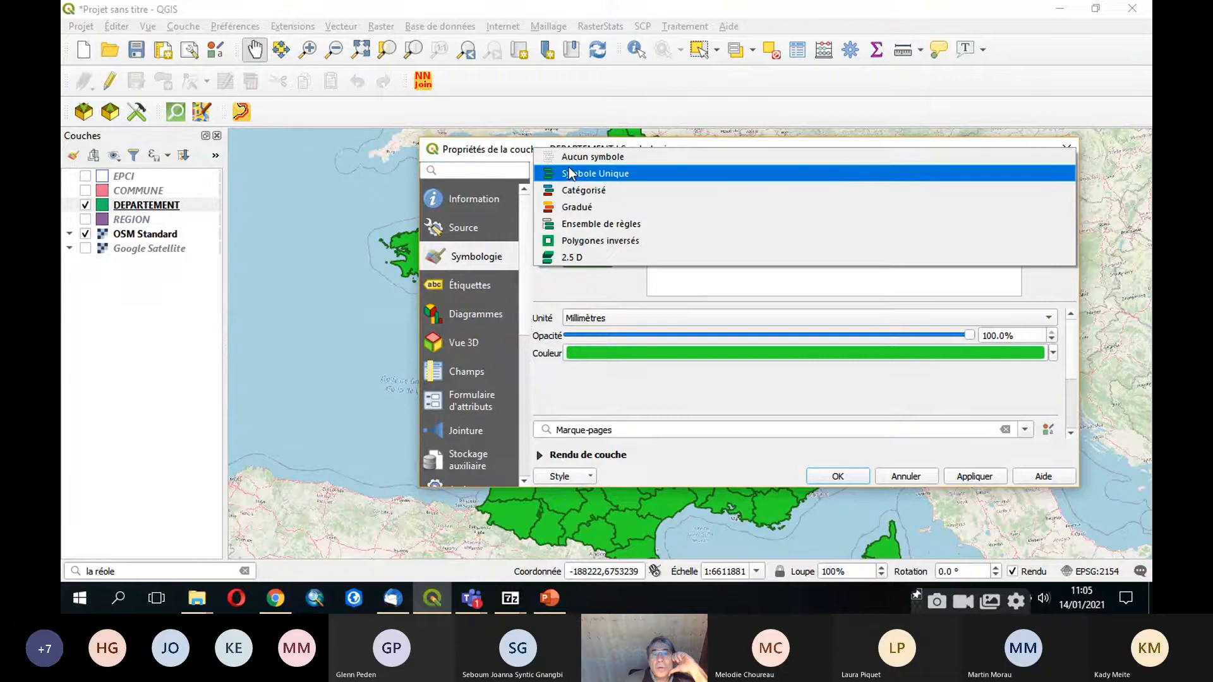
{"action": "left_click", "coordinate": [575, 195]}
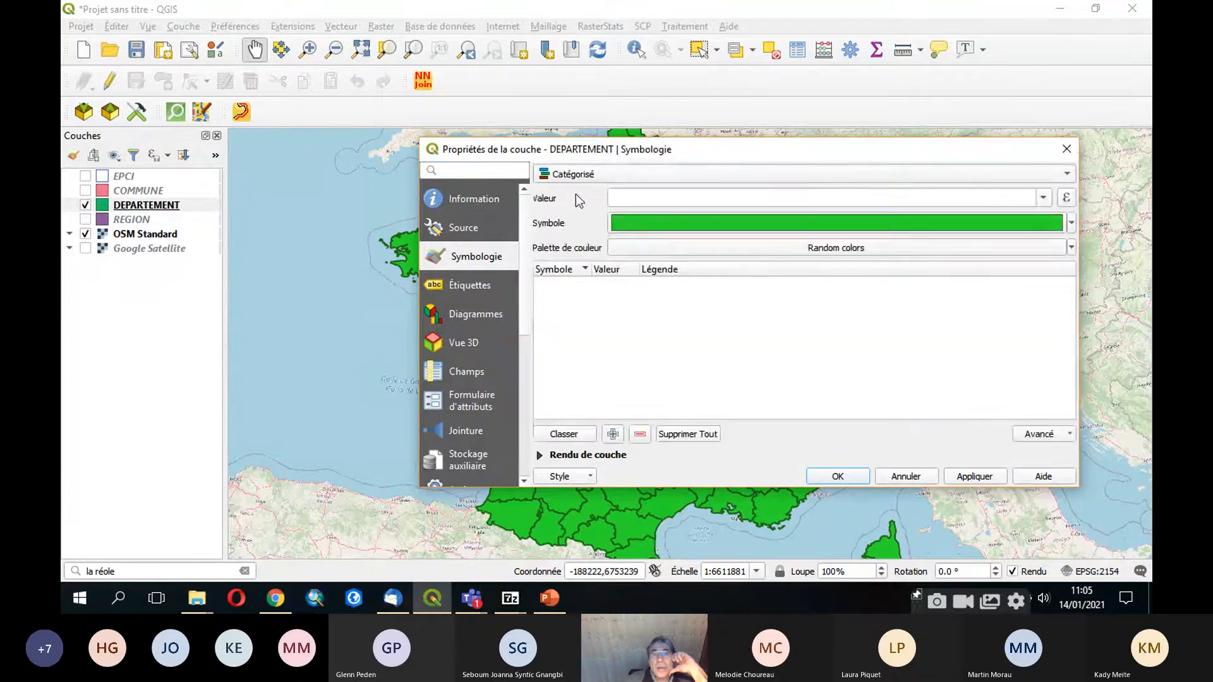
{"action": "left_click", "coordinate": [1045, 201]}
{"action": "left_click", "coordinate": [753, 162]}
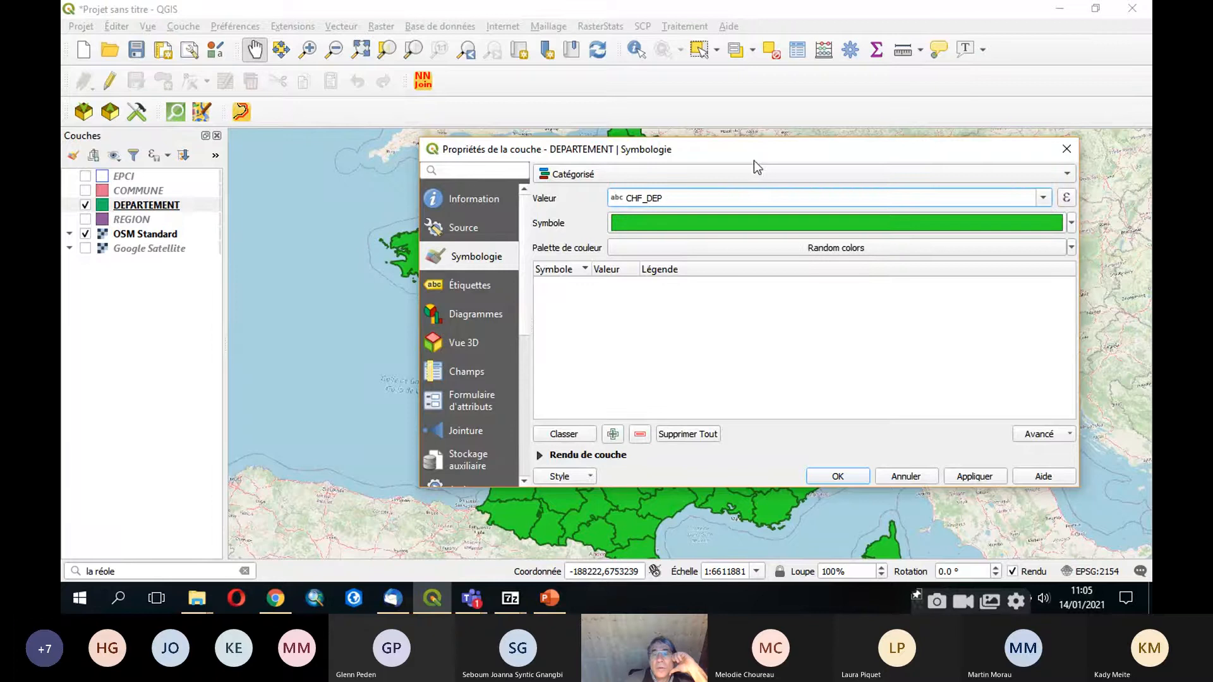
Step: Choose NOM_DEP as the classification value for the DEPARTEMENT layer's categorized symbology
{"action": "left_click_drag", "start_coordinate": [753, 151], "coordinate": [908, 150]}
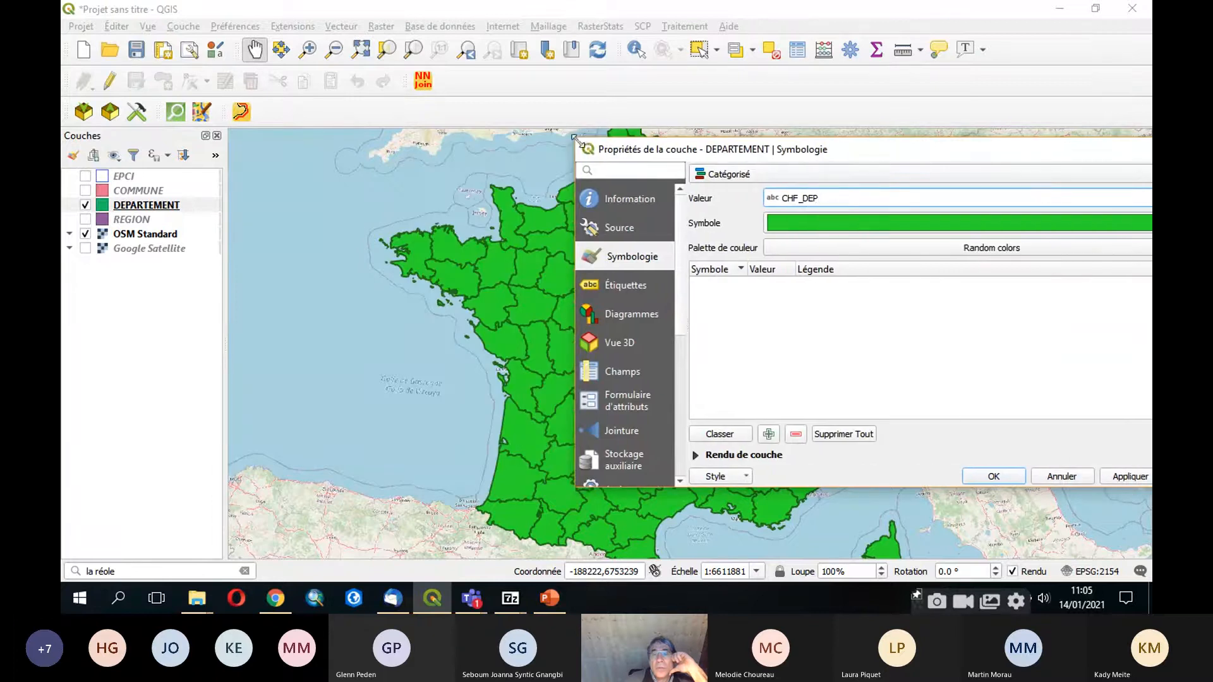
{"action": "left_click_drag", "start_coordinate": [576, 138], "coordinate": [577, 135]}
{"action": "left_click_drag", "start_coordinate": [885, 149], "coordinate": [769, 172]}
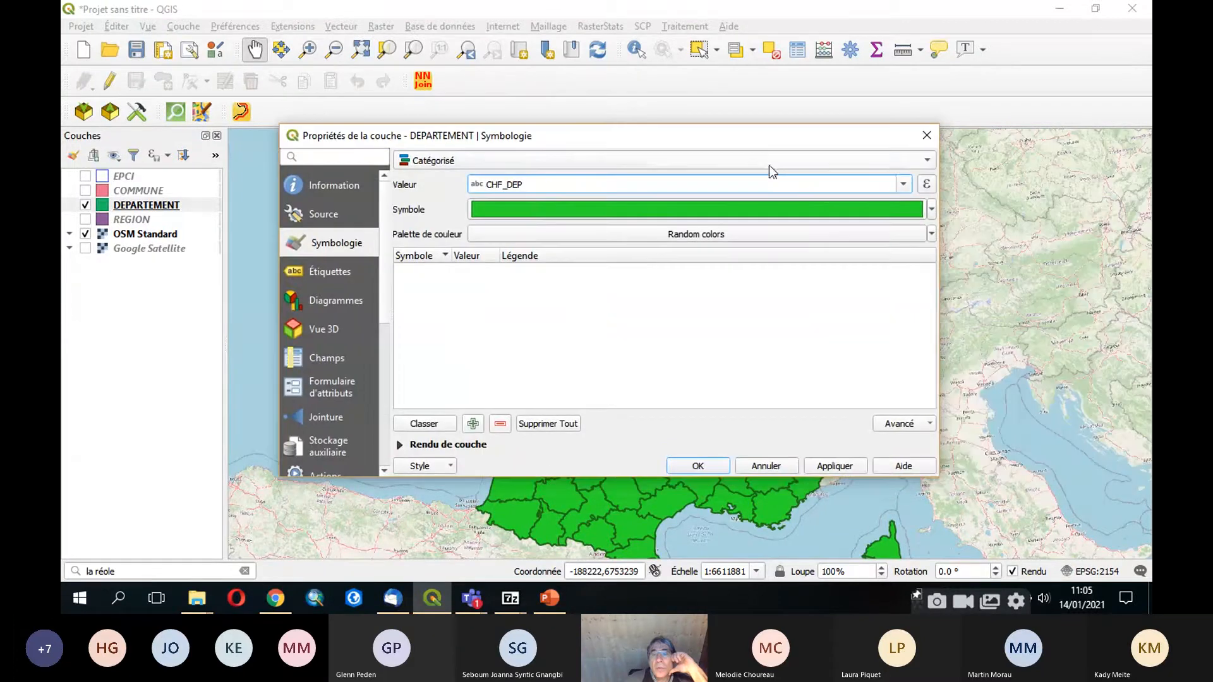
{"action": "left_click", "coordinate": [906, 186]}
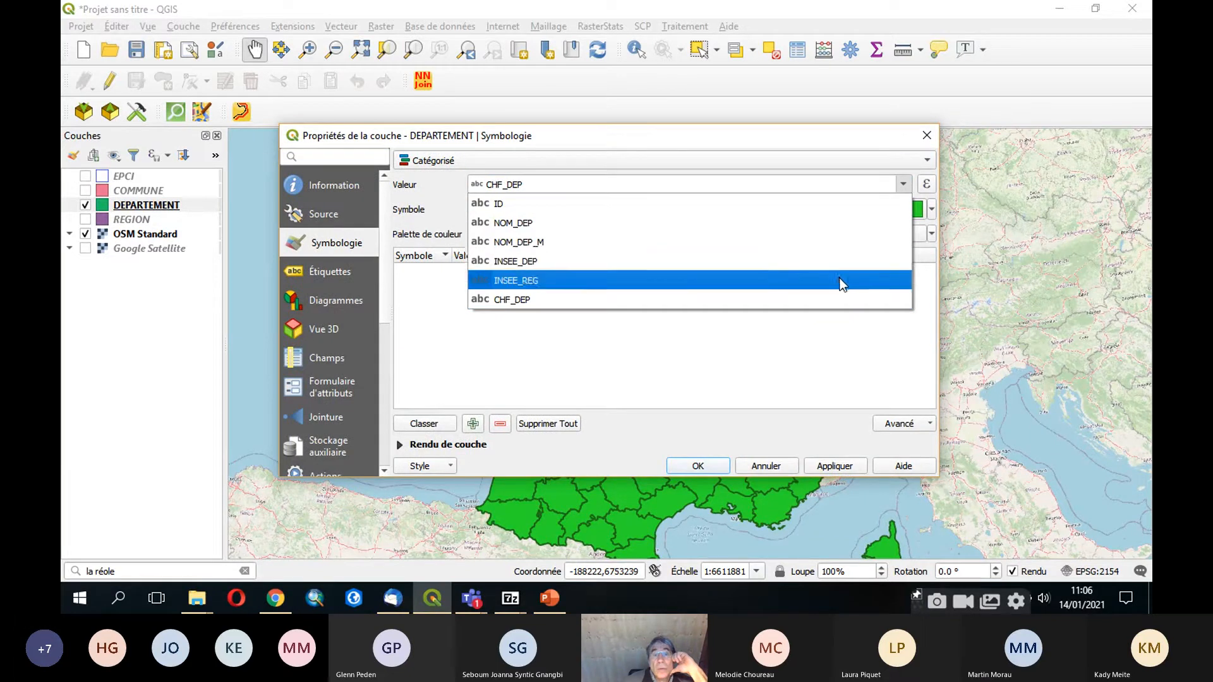
{"action": "left_click", "coordinate": [774, 222]}
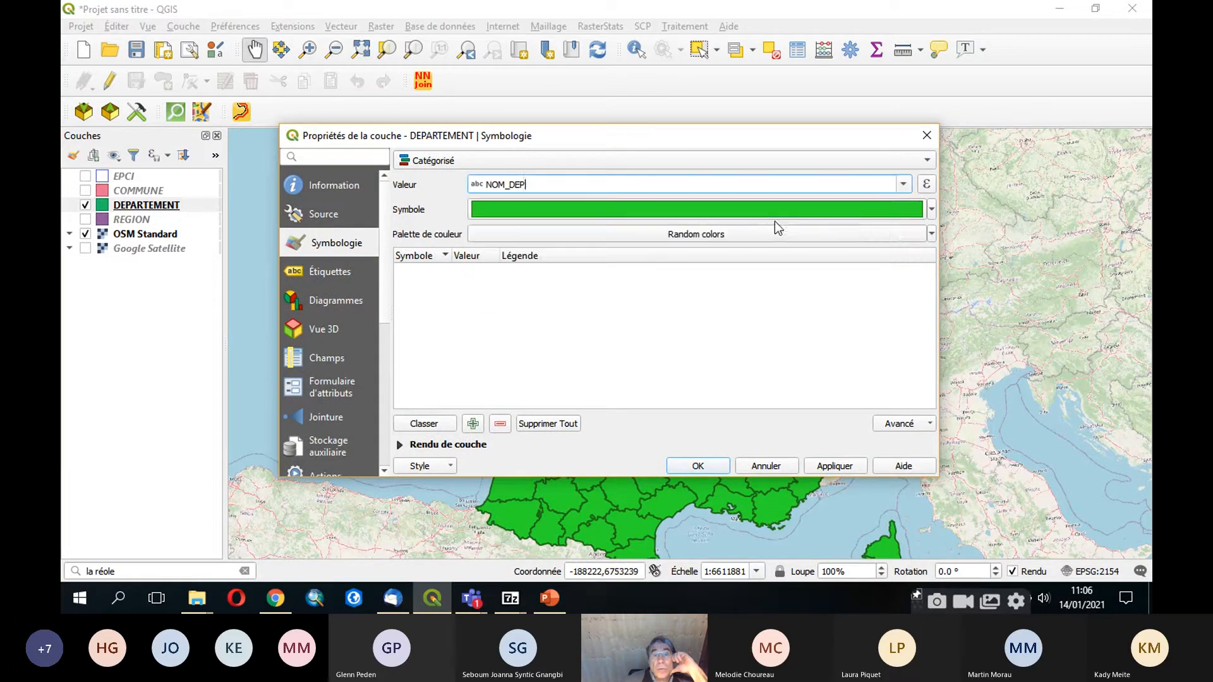
Step: Examine the colour ramps available for the DEPARTEMENT categories without choosing one
{"action": "left_click", "coordinate": [726, 235]}
{"action": "left_click", "coordinate": [932, 234]}
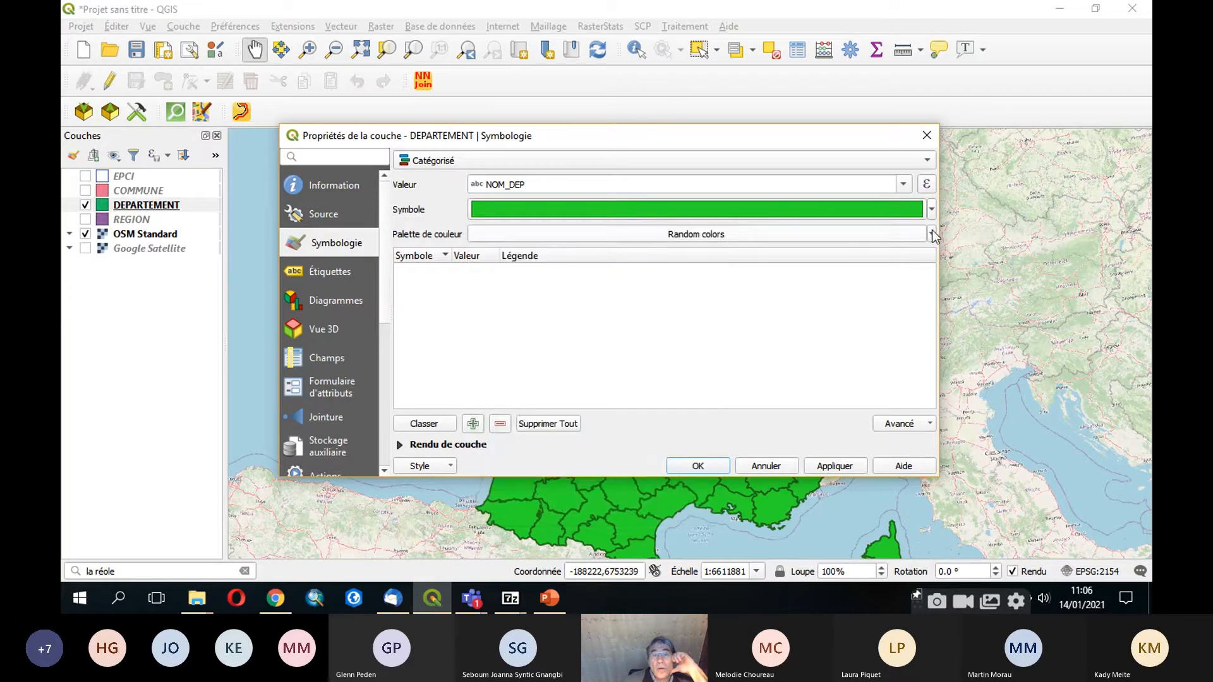
{"action": "left_click", "coordinate": [934, 234]}
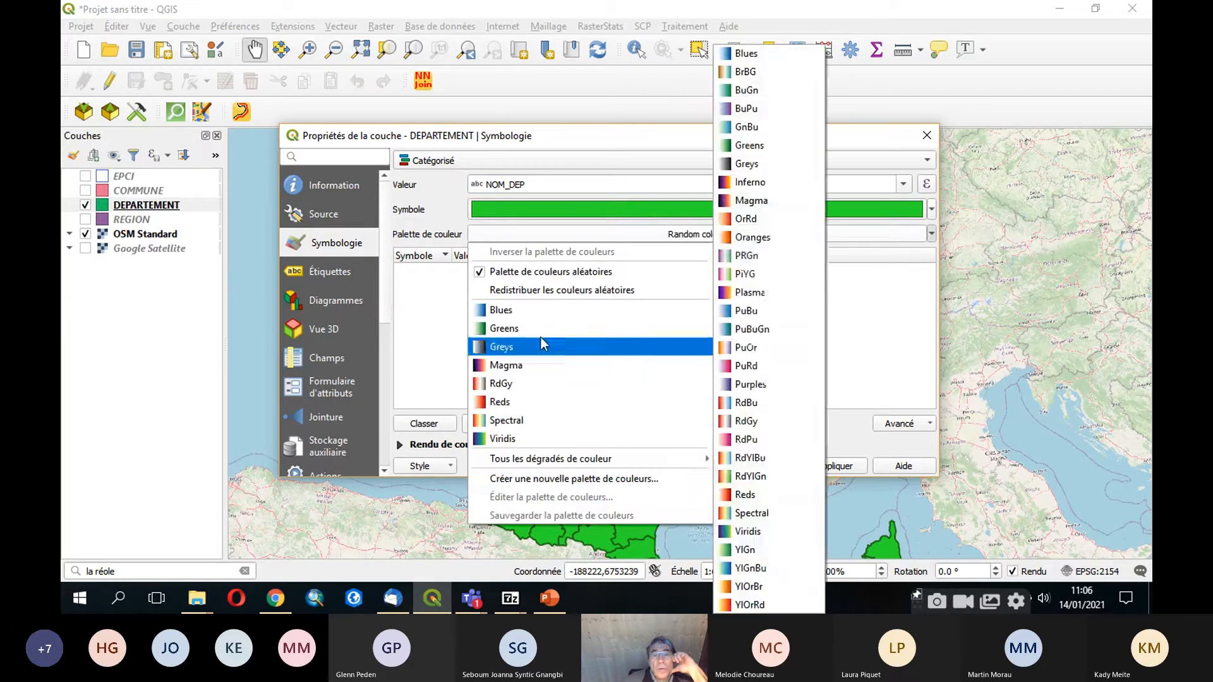
{"action": "key", "text": "Escape"}
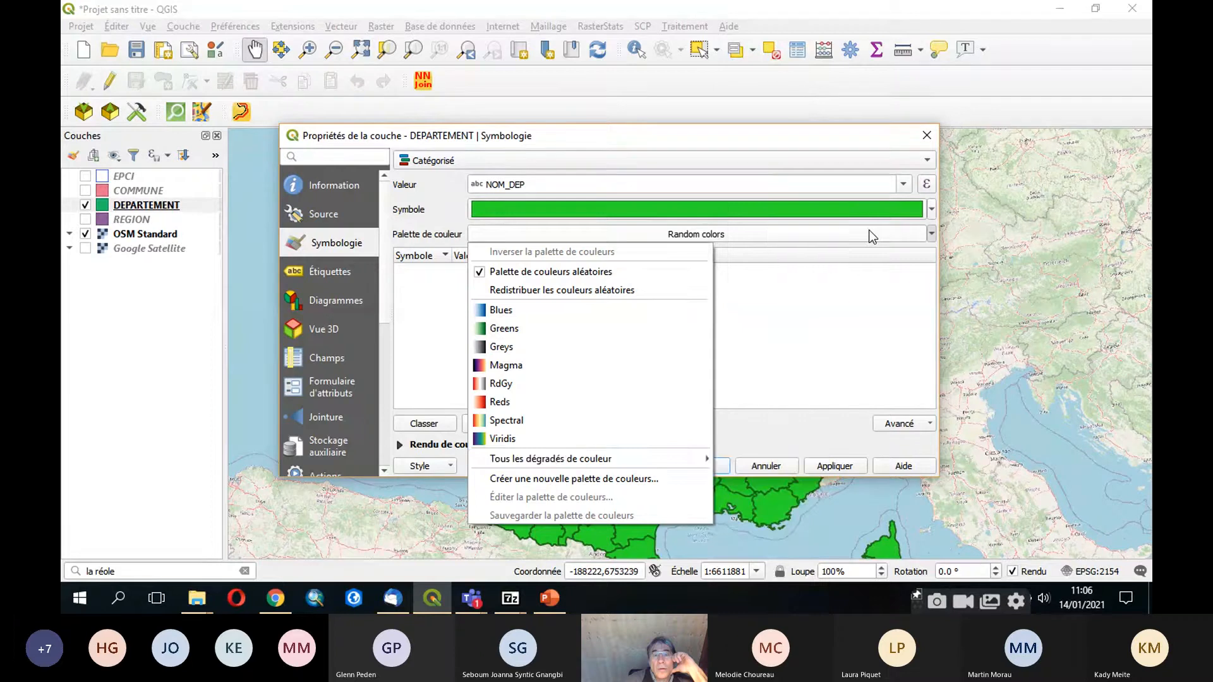
{"action": "key", "text": "Escape"}
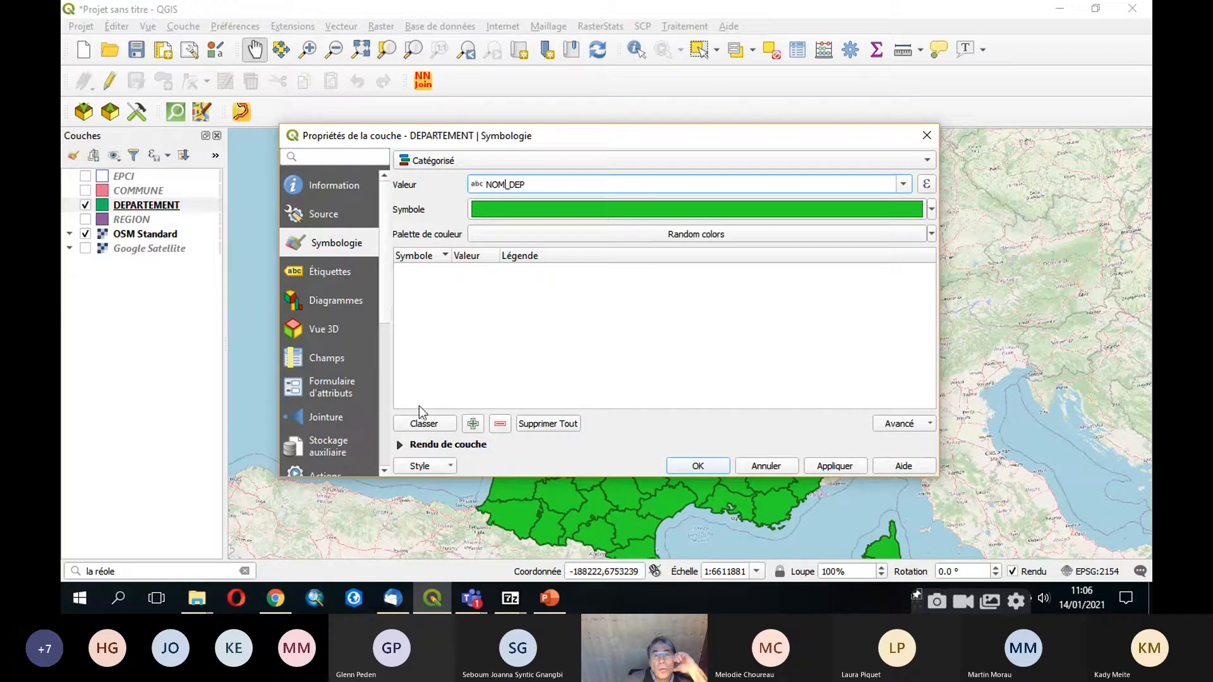
Step: Classify the departments by name with random colours and apply the categorized style to the map
{"action": "left_click", "coordinate": [433, 426]}
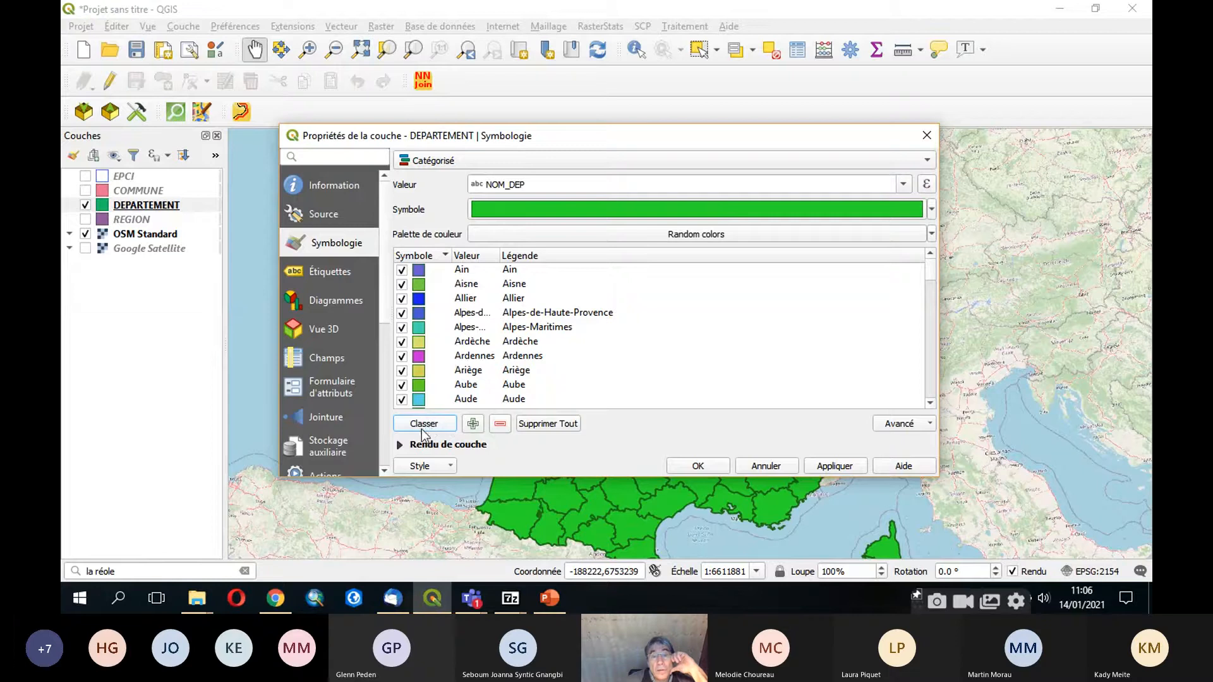
{"action": "left_click", "coordinate": [822, 467]}
{"action": "left_click", "coordinate": [707, 464]}
{"action": "left_click_drag", "start_coordinate": [294, 338], "coordinate": [340, 288]}
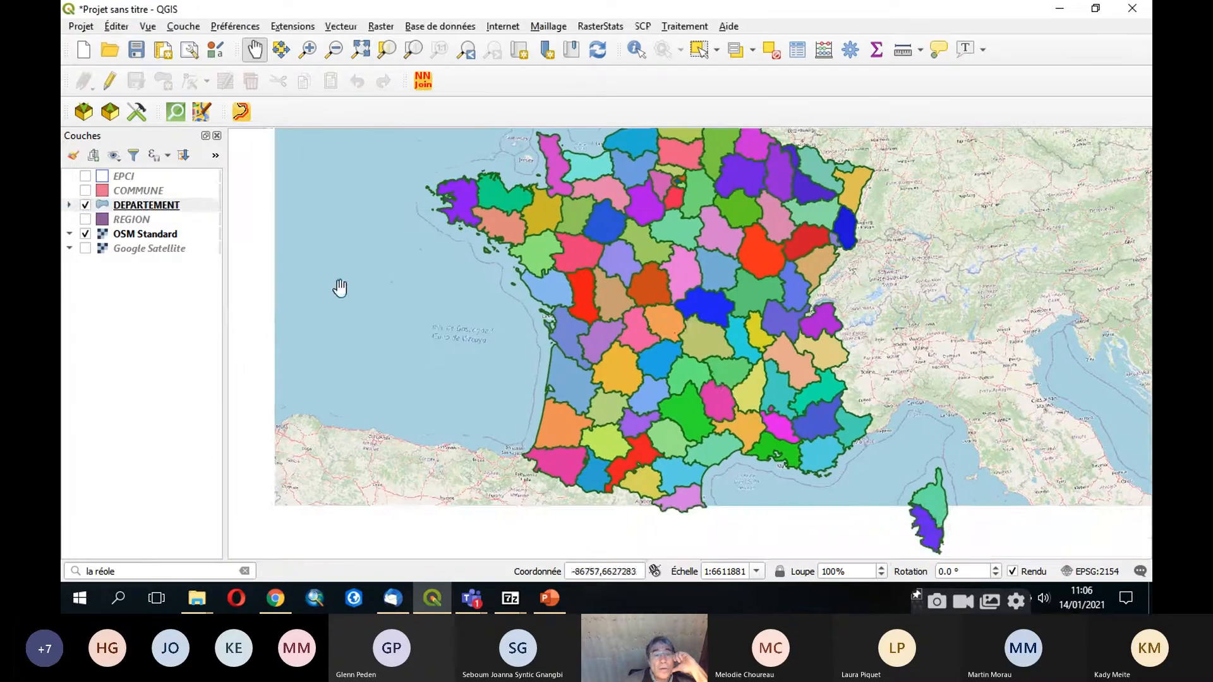
Step: Review the name-based categories and identify the Sarthe department on the map to read its attributes
{"action": "double_click", "coordinate": [144, 207]}
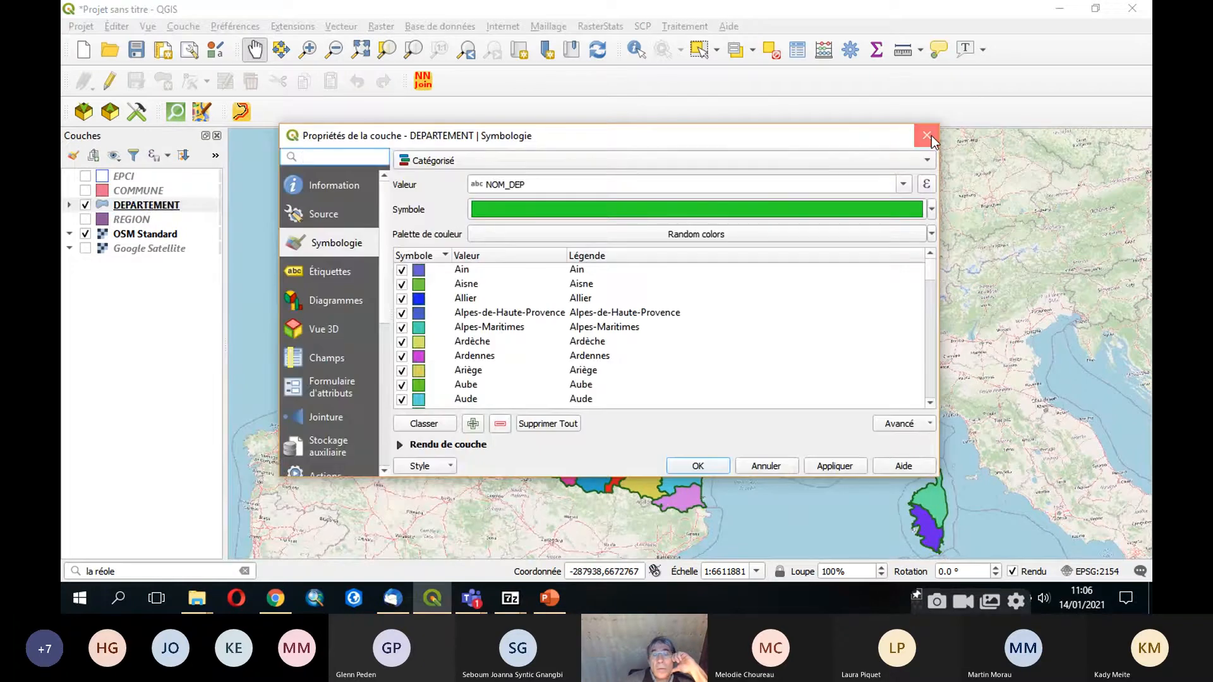
{"action": "left_click", "coordinate": [931, 140]}
{"action": "scroll", "coordinate": [677, 324], "scroll_direction": "down", "scroll_amount": 1}
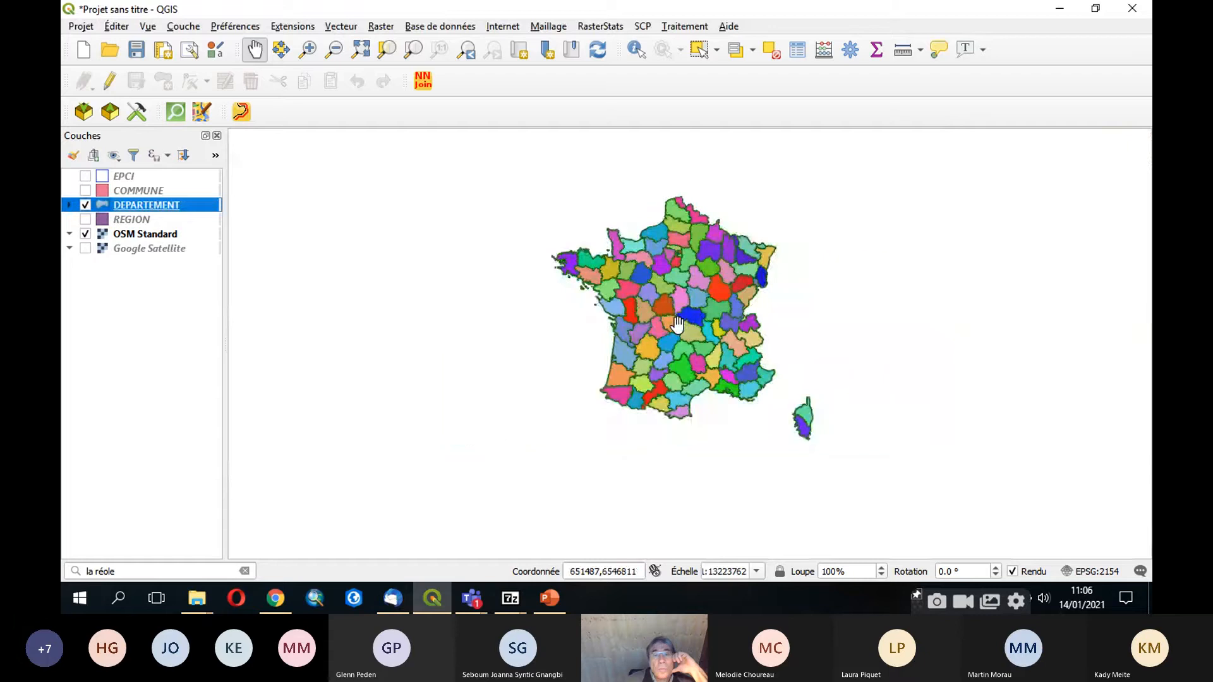
{"action": "scroll", "coordinate": [677, 324], "scroll_direction": "up", "scroll_amount": 1}
{"action": "left_click", "coordinate": [638, 51]}
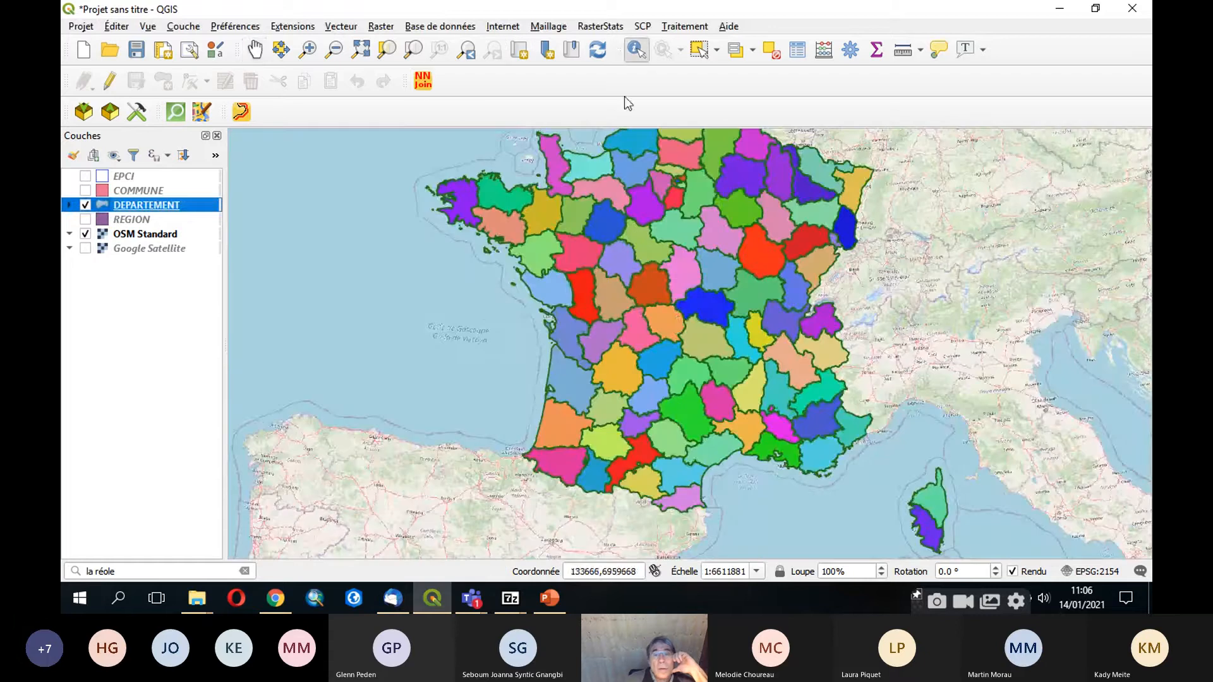
{"action": "left_click", "coordinate": [616, 223]}
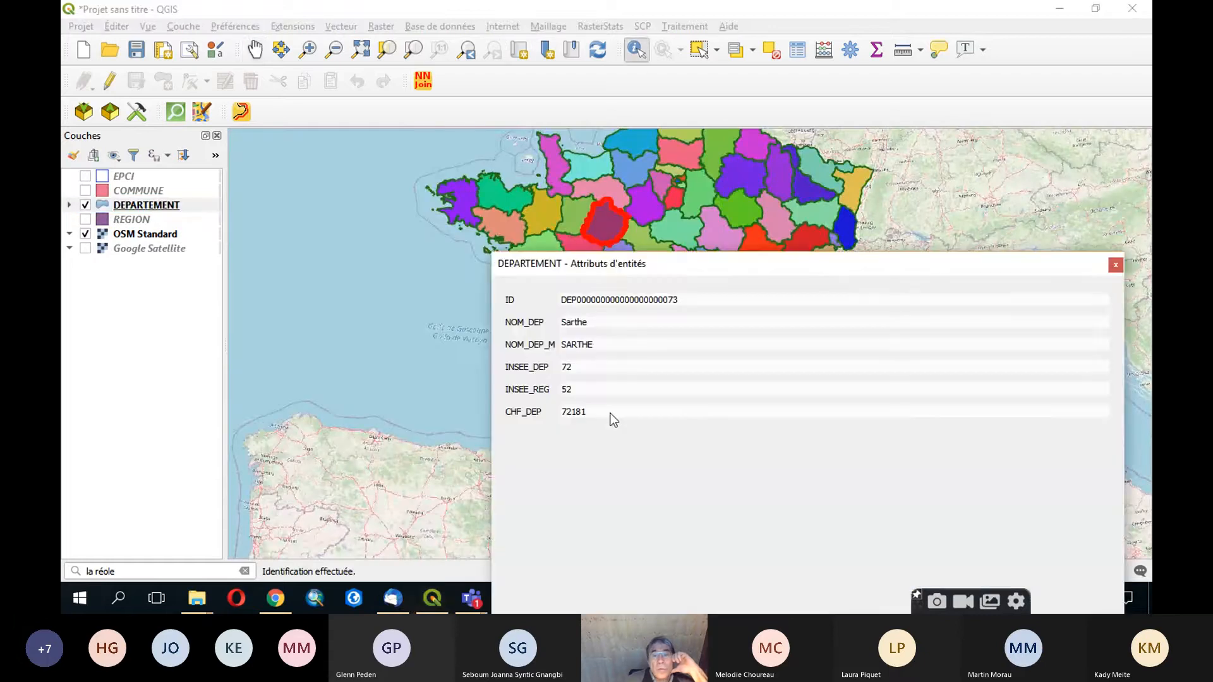
{"action": "left_click", "coordinate": [1115, 266]}
Step: Reclassify the DEPARTEMENT layer by INSEE_REG, clearing the existing classes, and apply the style to the map
{"action": "double_click", "coordinate": [121, 208]}
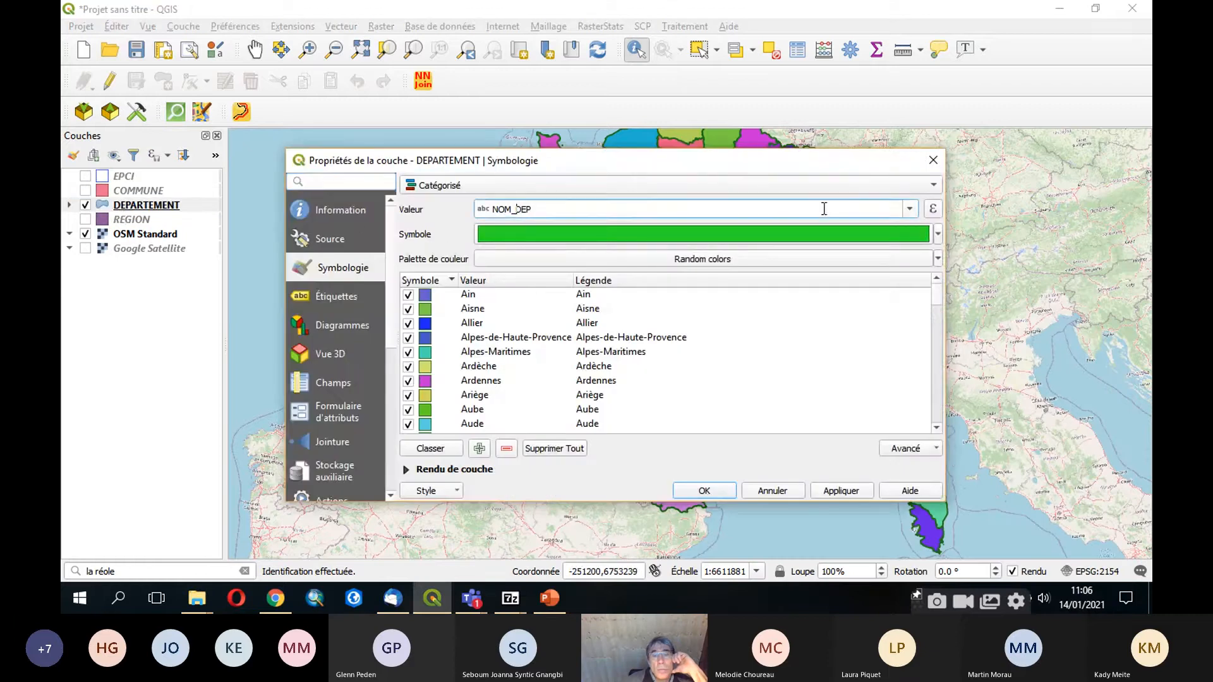
{"action": "left_click", "coordinate": [909, 209]}
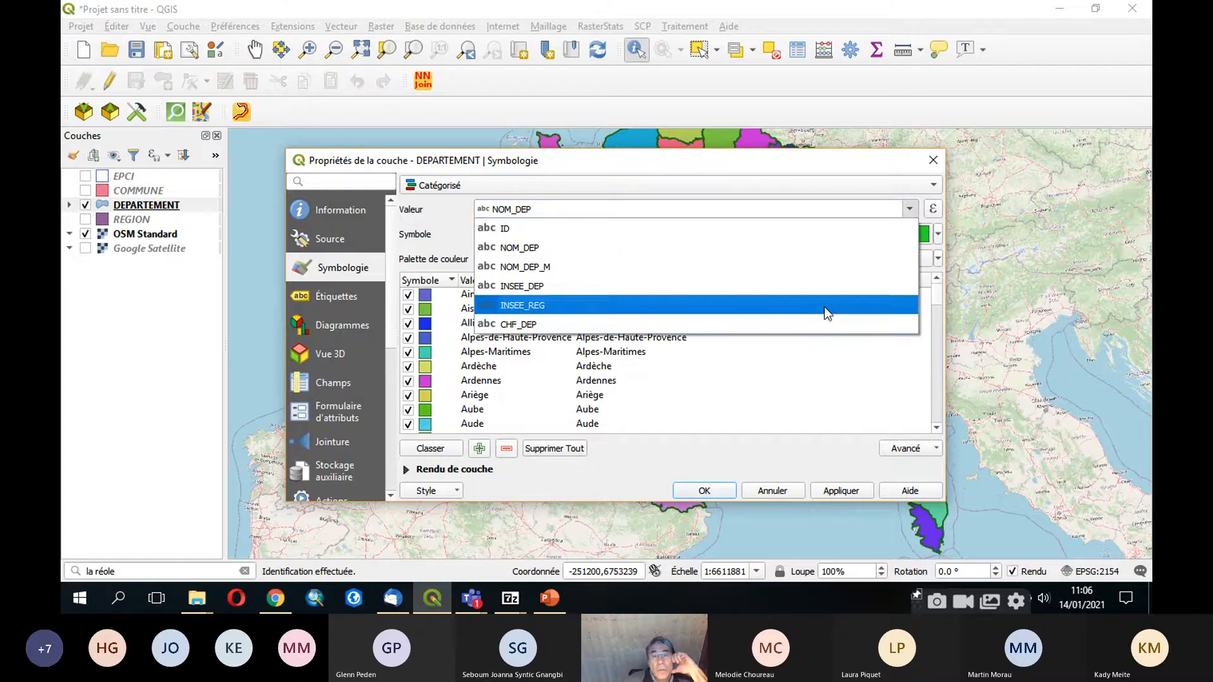
{"action": "left_click", "coordinate": [827, 305]}
{"action": "left_click", "coordinate": [425, 451]}
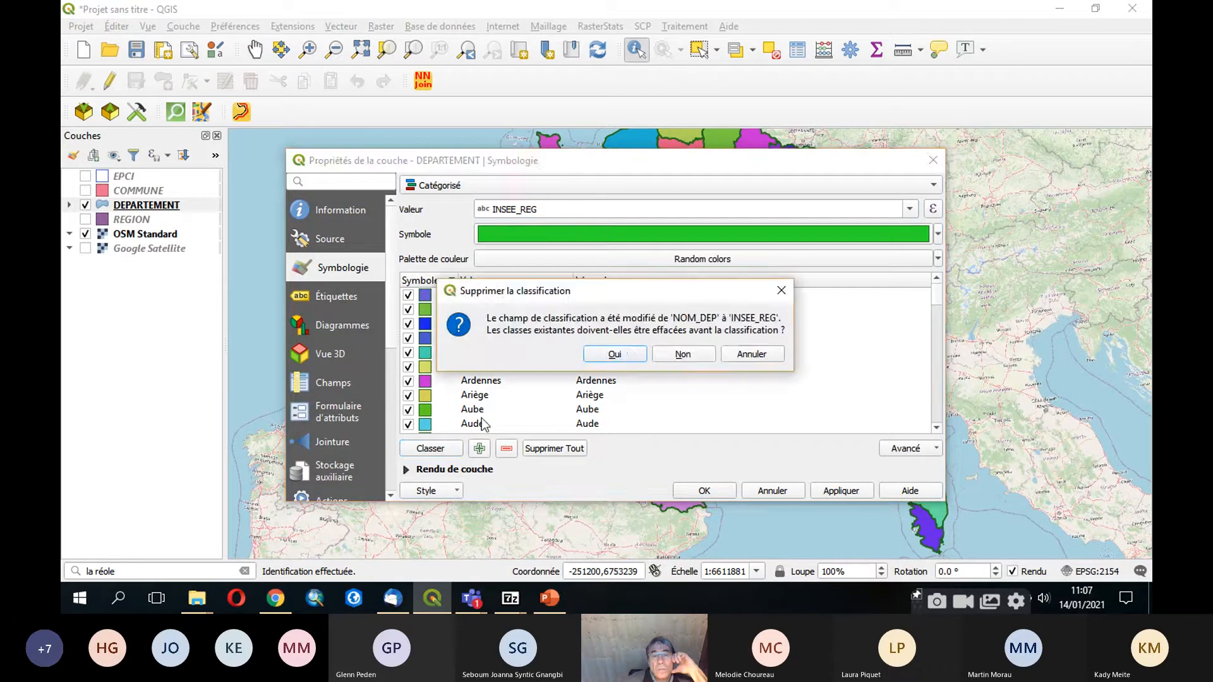
{"action": "left_click", "coordinate": [612, 354]}
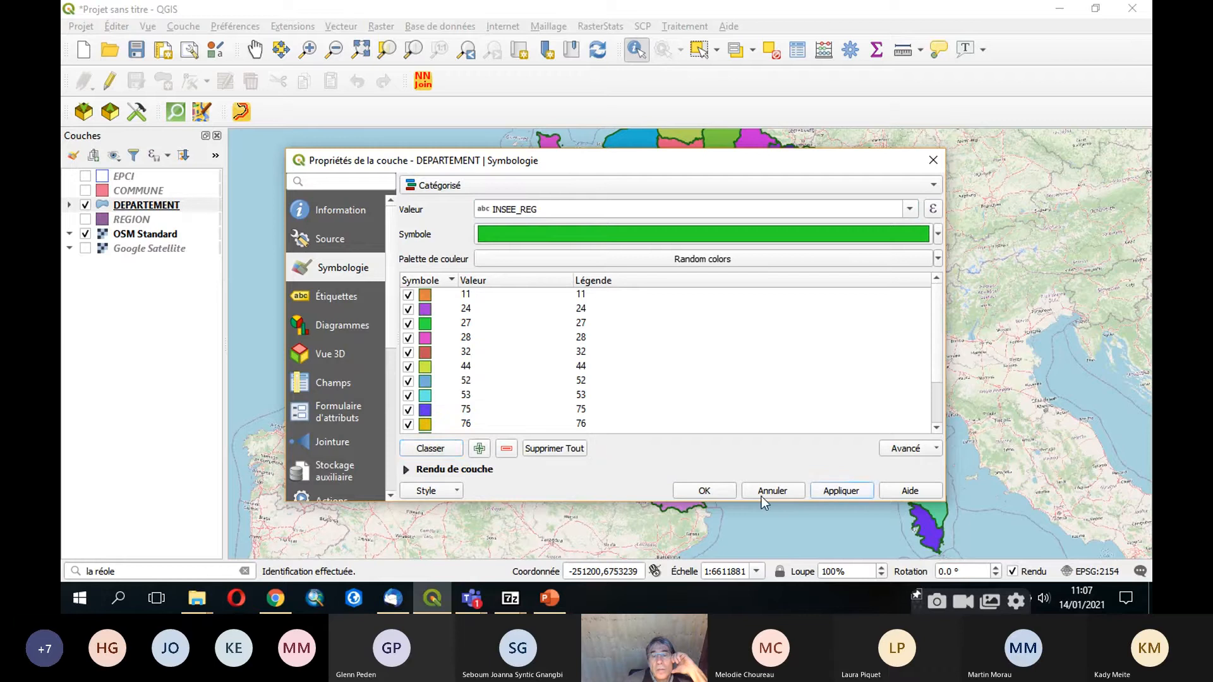
{"action": "left_click", "coordinate": [717, 487]}
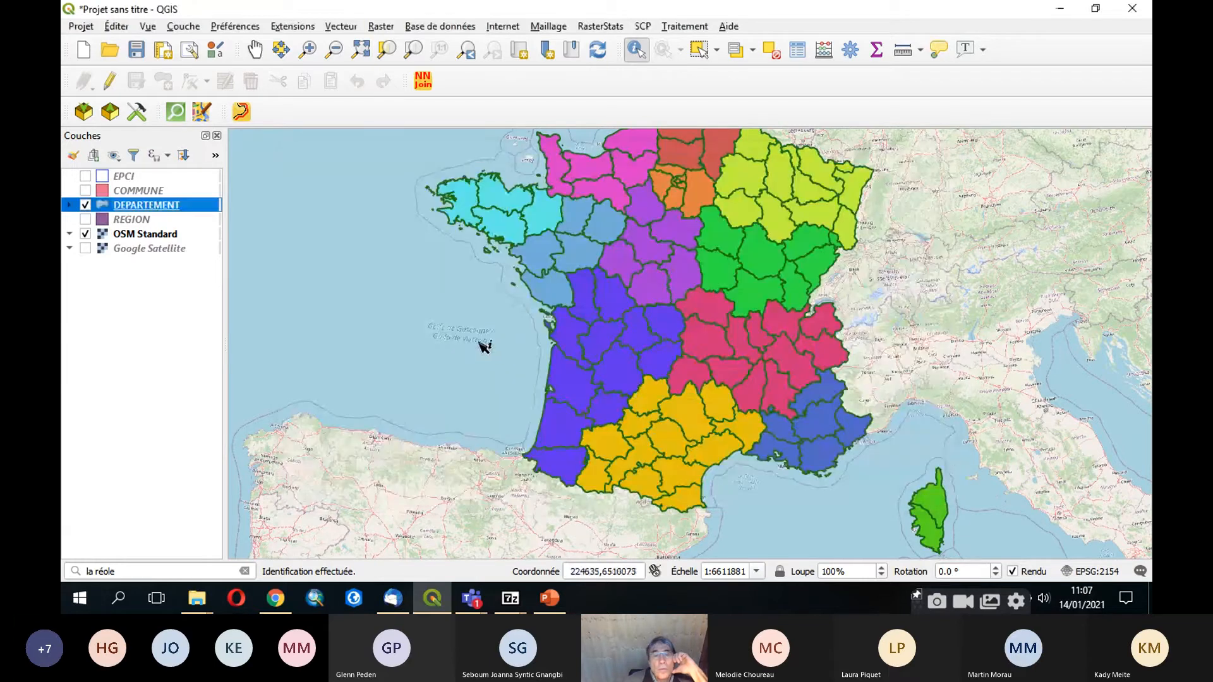
Step: Expand the DEPARTEMENT legend to show its region categories and inspect the Gironde department's attributes
{"action": "left_click", "coordinate": [69, 206]}
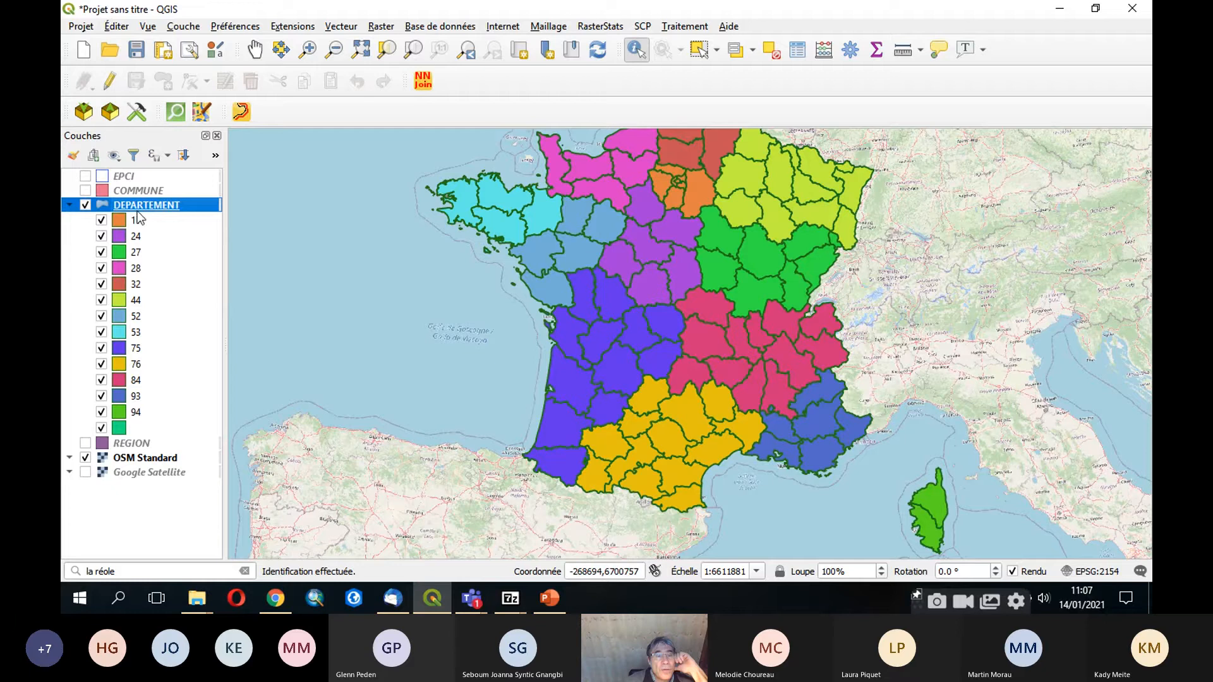
{"action": "left_click", "coordinate": [67, 206]}
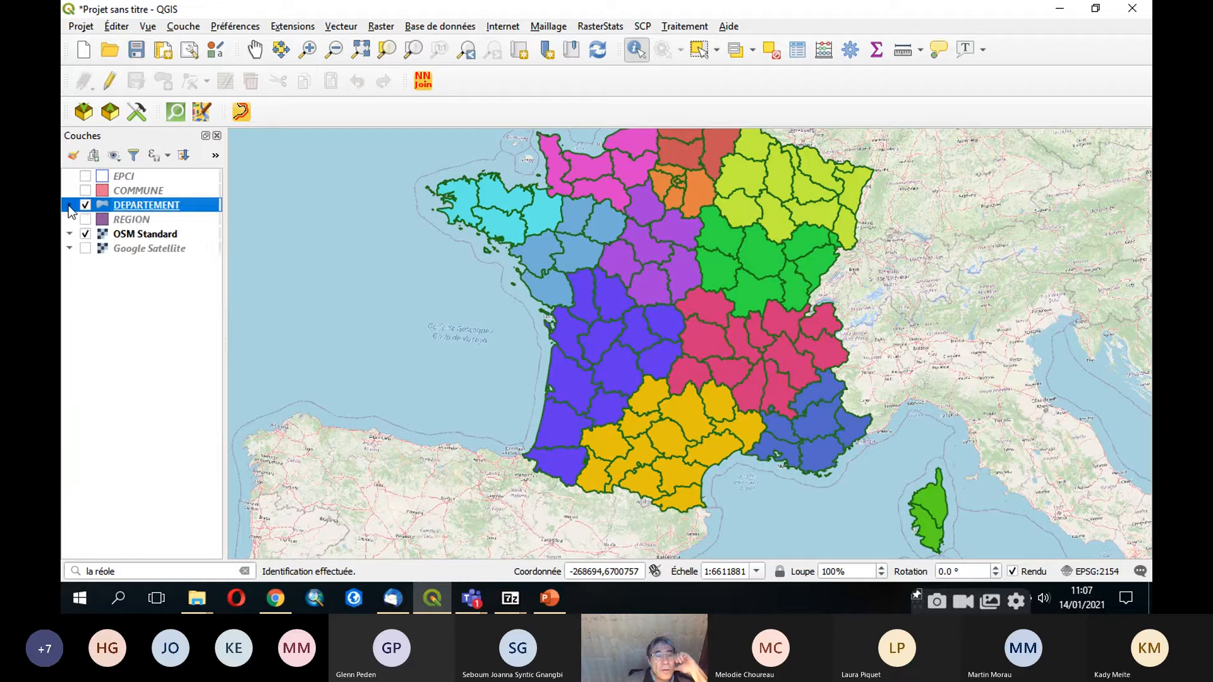
{"action": "left_click", "coordinate": [69, 206]}
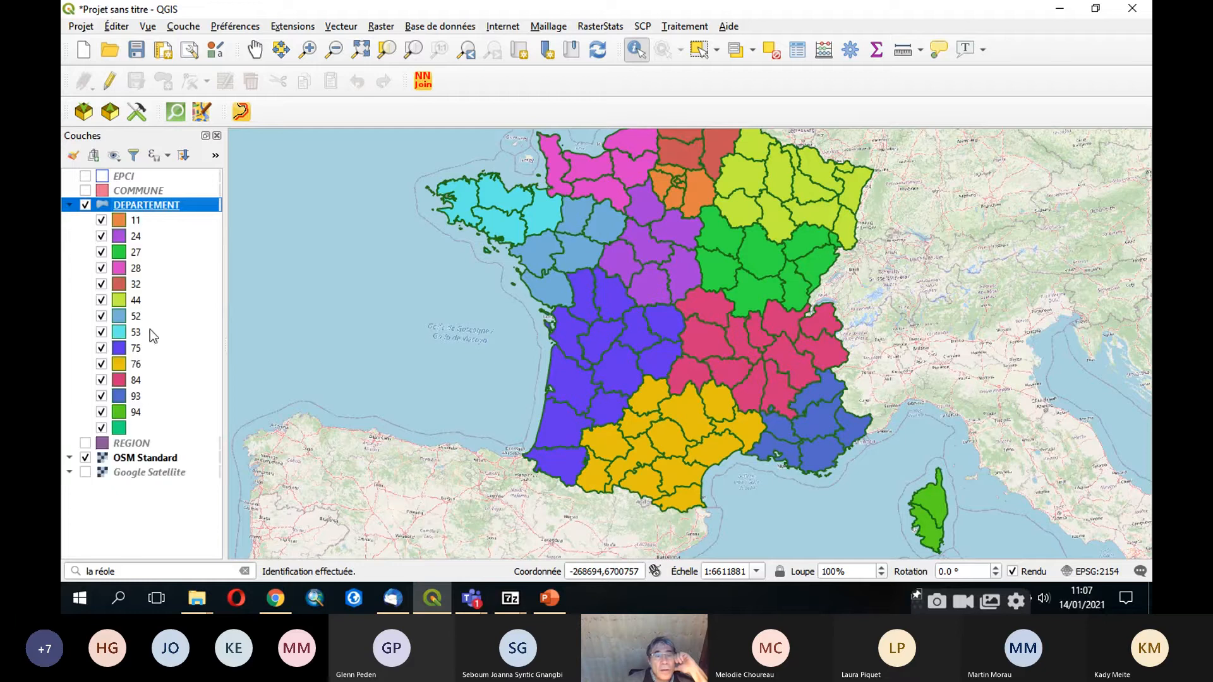
{"action": "left_click", "coordinate": [571, 384]}
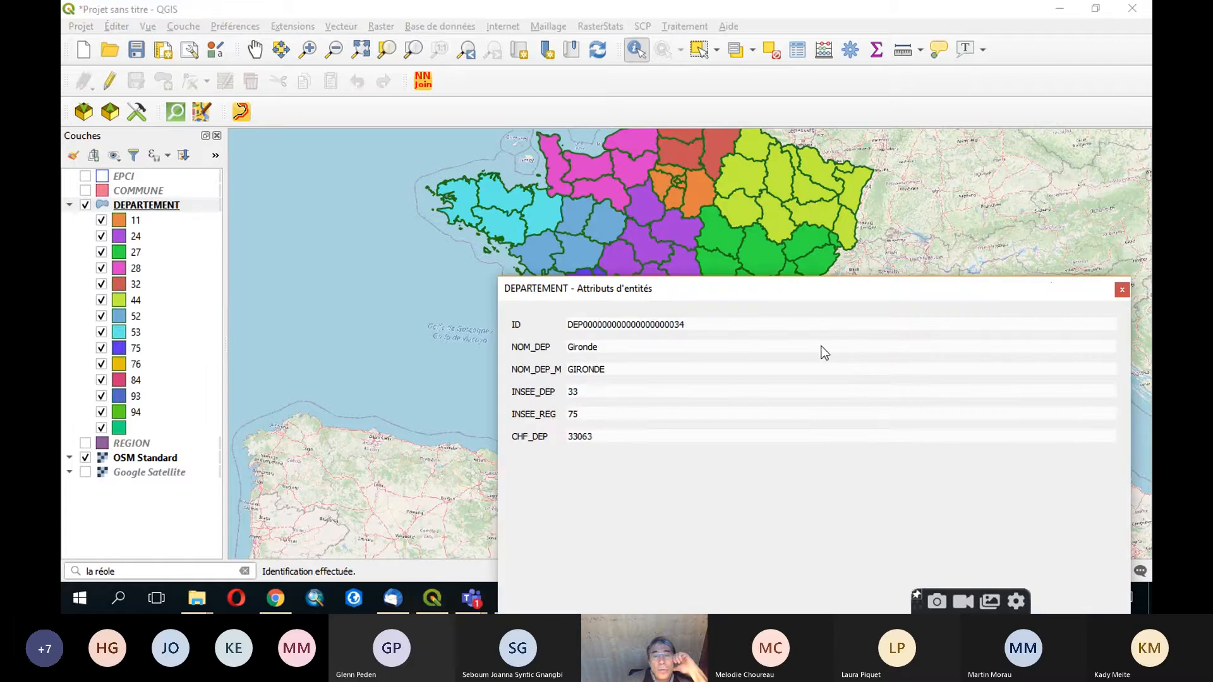
{"action": "left_click", "coordinate": [1121, 291]}
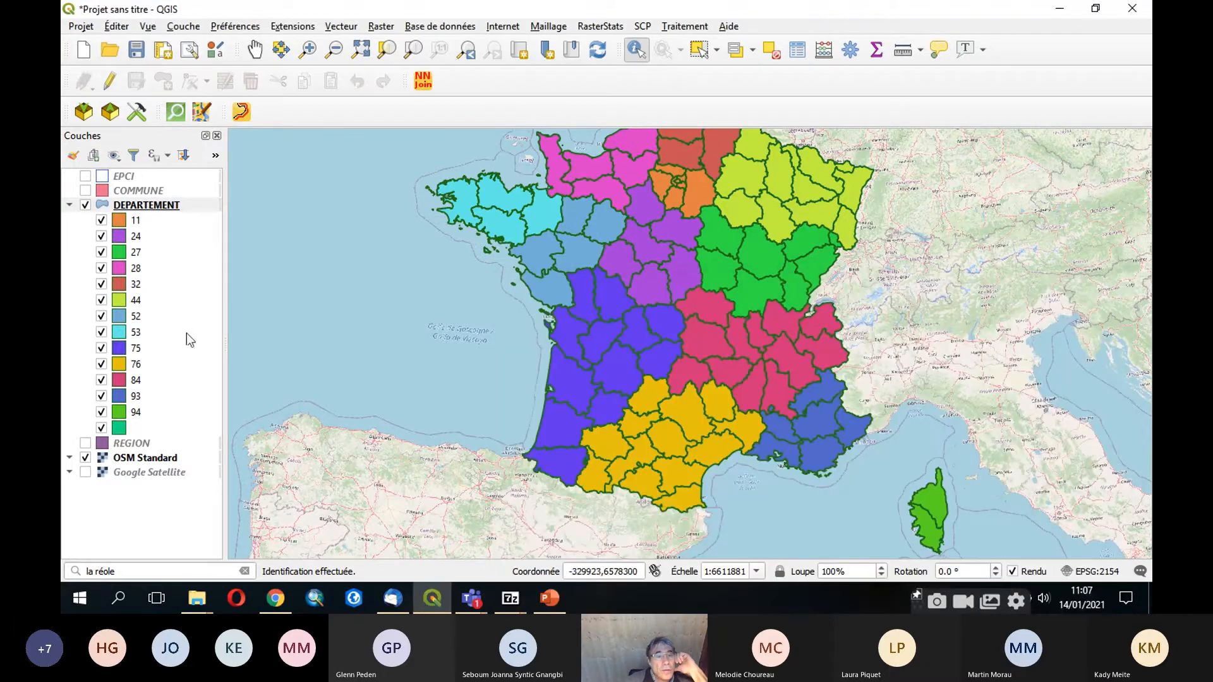
Step: Set the fill colour of DEPARTEMENT category 75 to yellow (#ead835)
{"action": "double_click", "coordinate": [124, 353]}
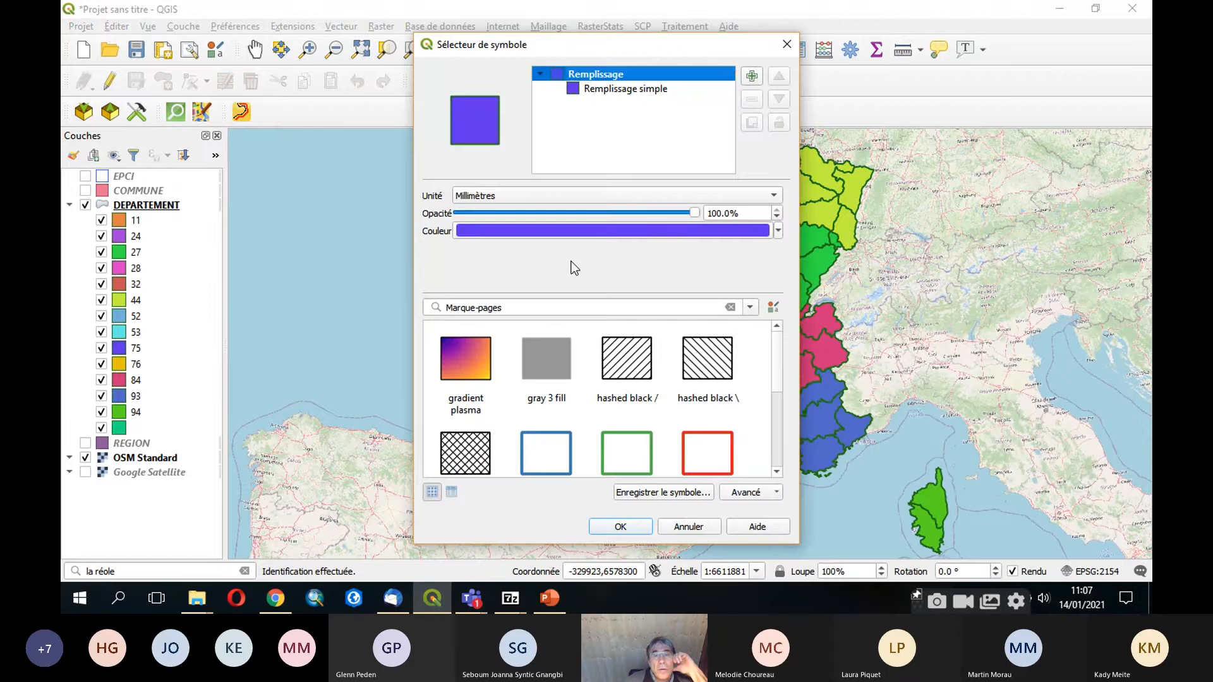
{"action": "left_click", "coordinate": [581, 231]}
{"action": "left_click", "coordinate": [594, 253]}
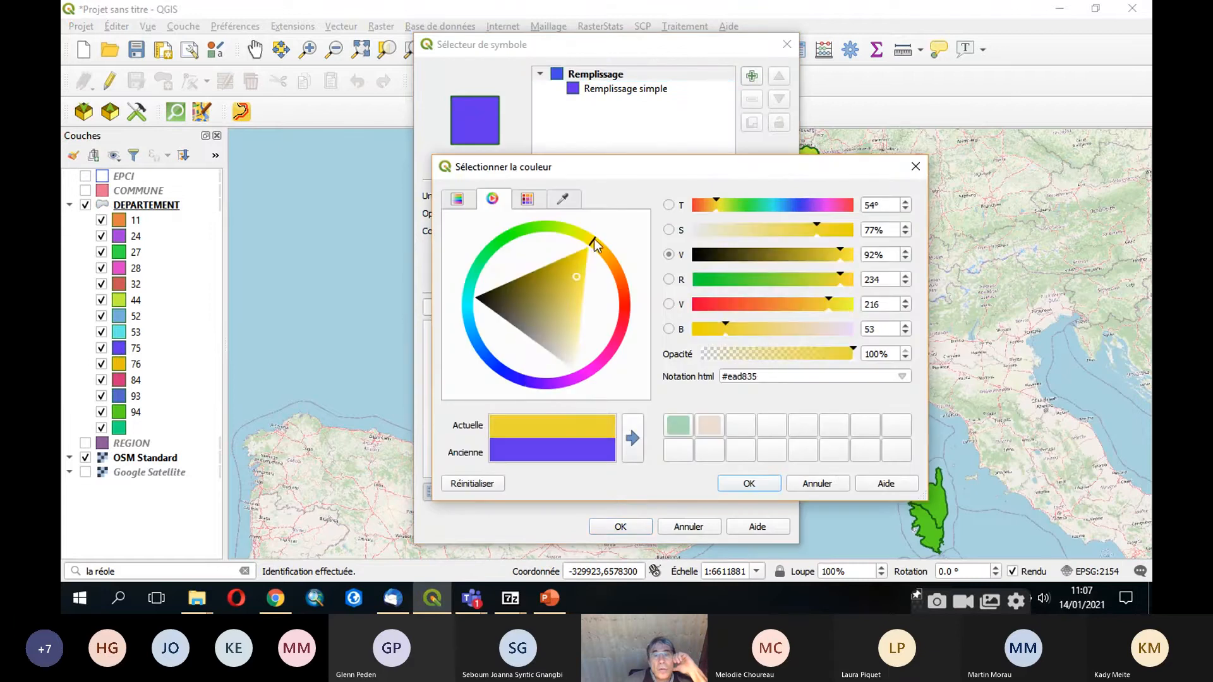
{"action": "left_click", "coordinate": [757, 486]}
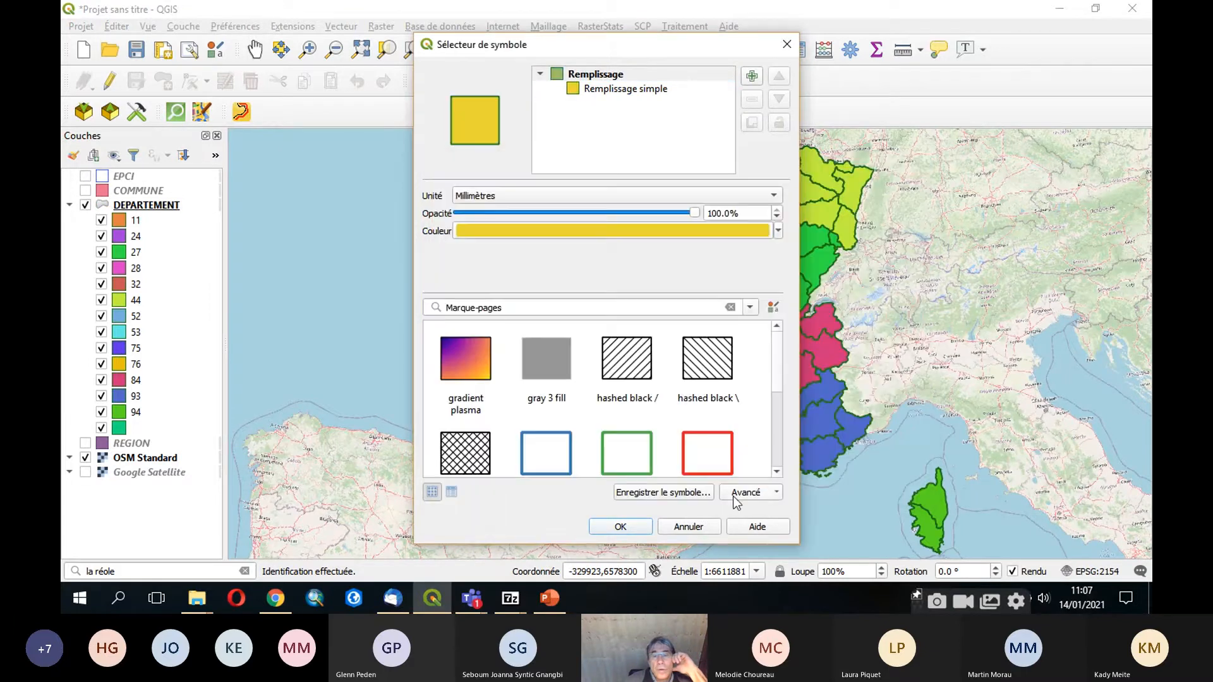
{"action": "left_click", "coordinate": [629, 527]}
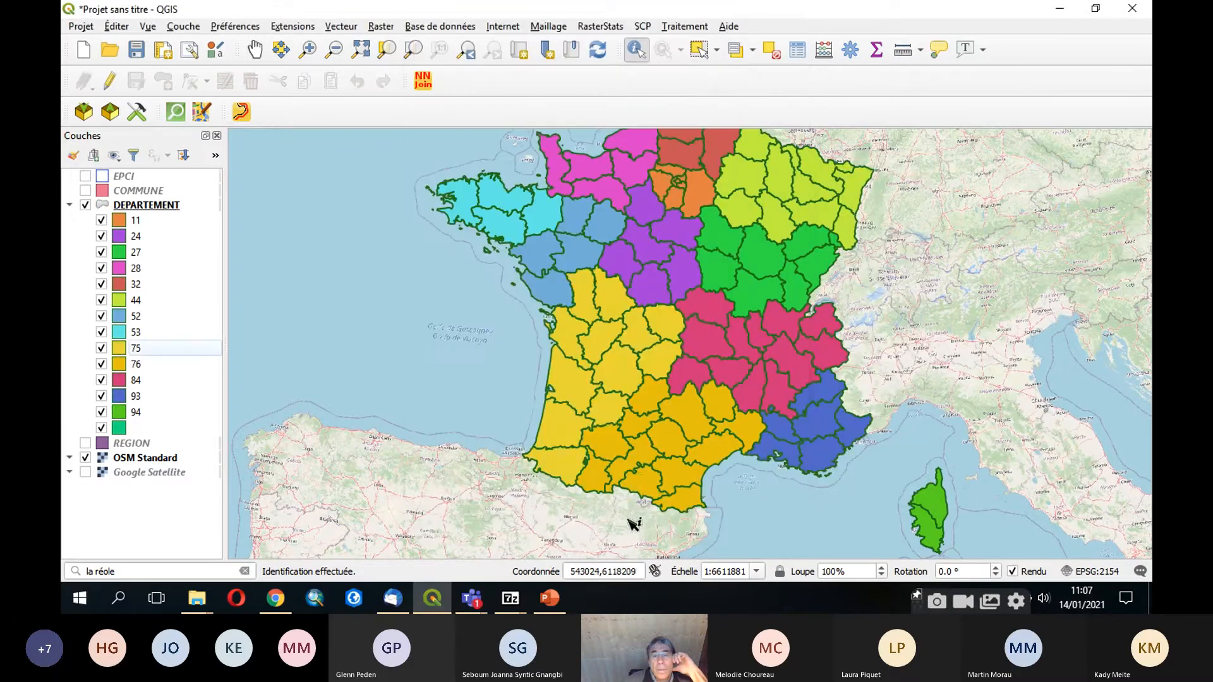
Step: Identify the Tarn department to check its region code and change the fill of category 76 to orange-red
{"action": "left_click", "coordinate": [669, 439]}
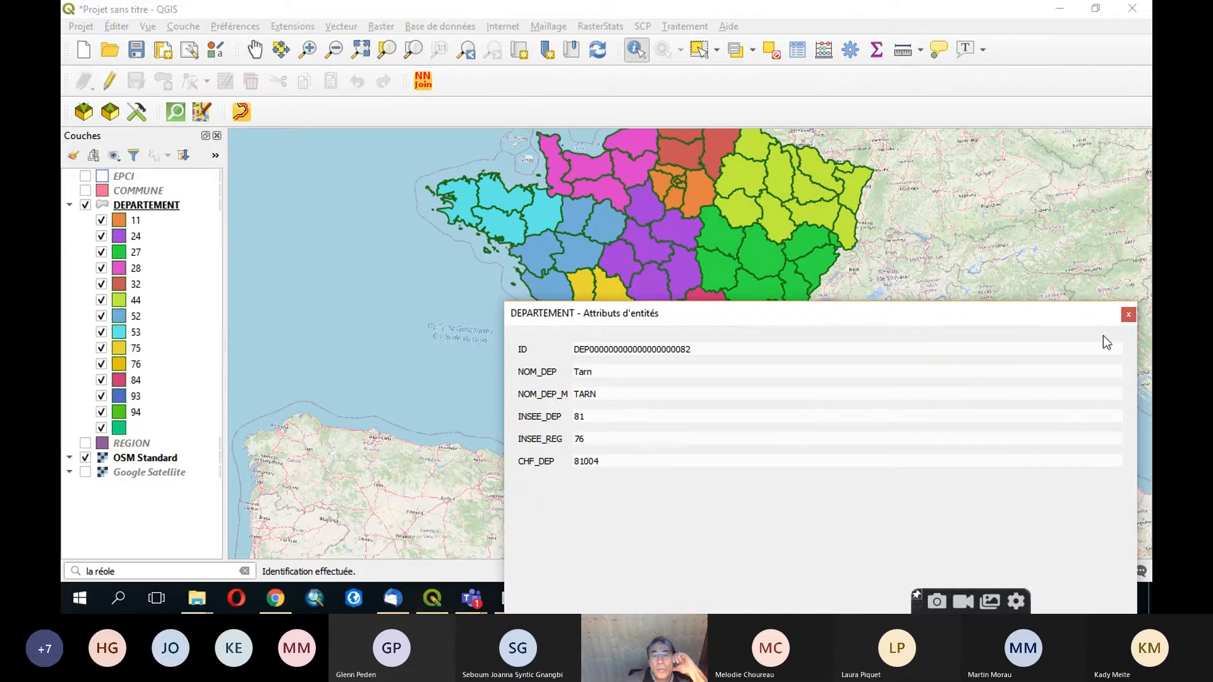
{"action": "left_click", "coordinate": [1128, 315]}
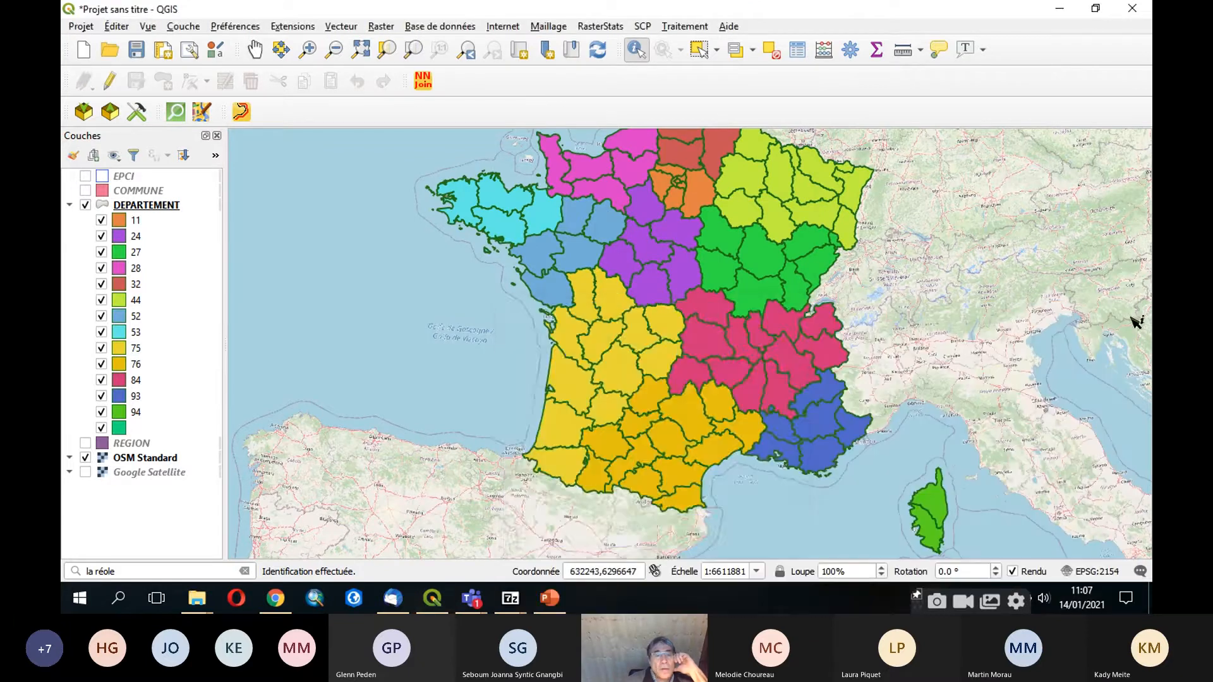
{"action": "double_click", "coordinate": [119, 363]}
{"action": "left_click", "coordinate": [602, 234]}
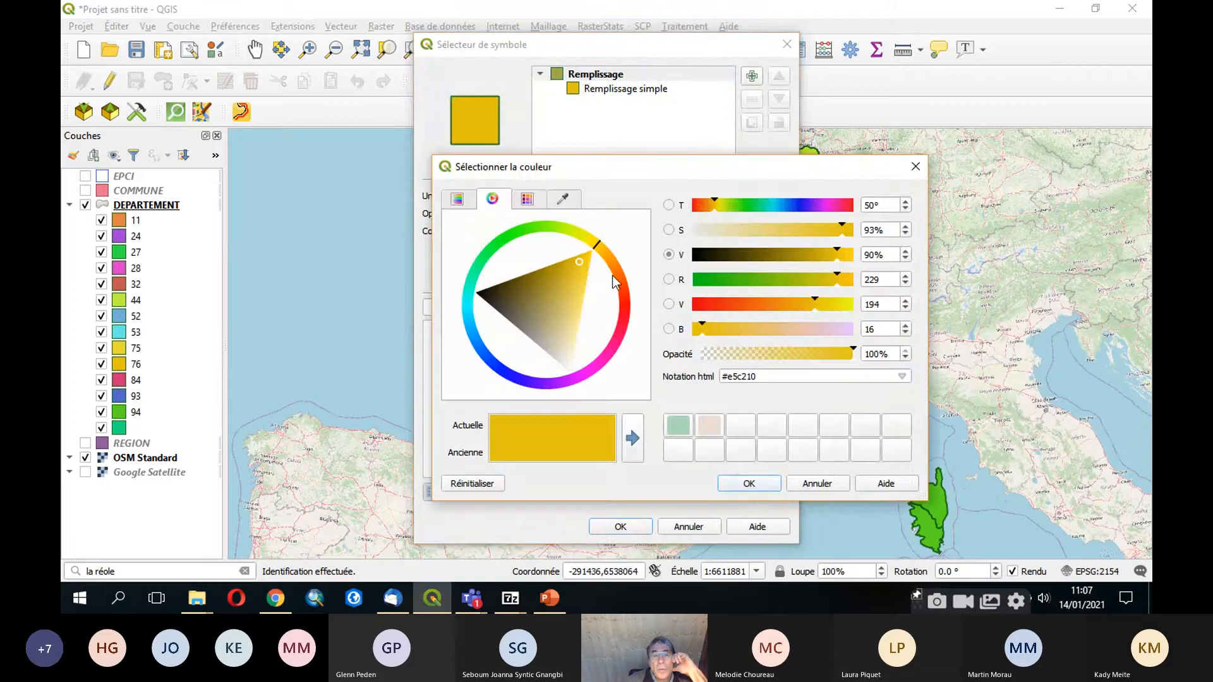
{"action": "left_click_drag", "start_coordinate": [612, 275], "coordinate": [624, 291]}
{"action": "left_click", "coordinate": [761, 483]}
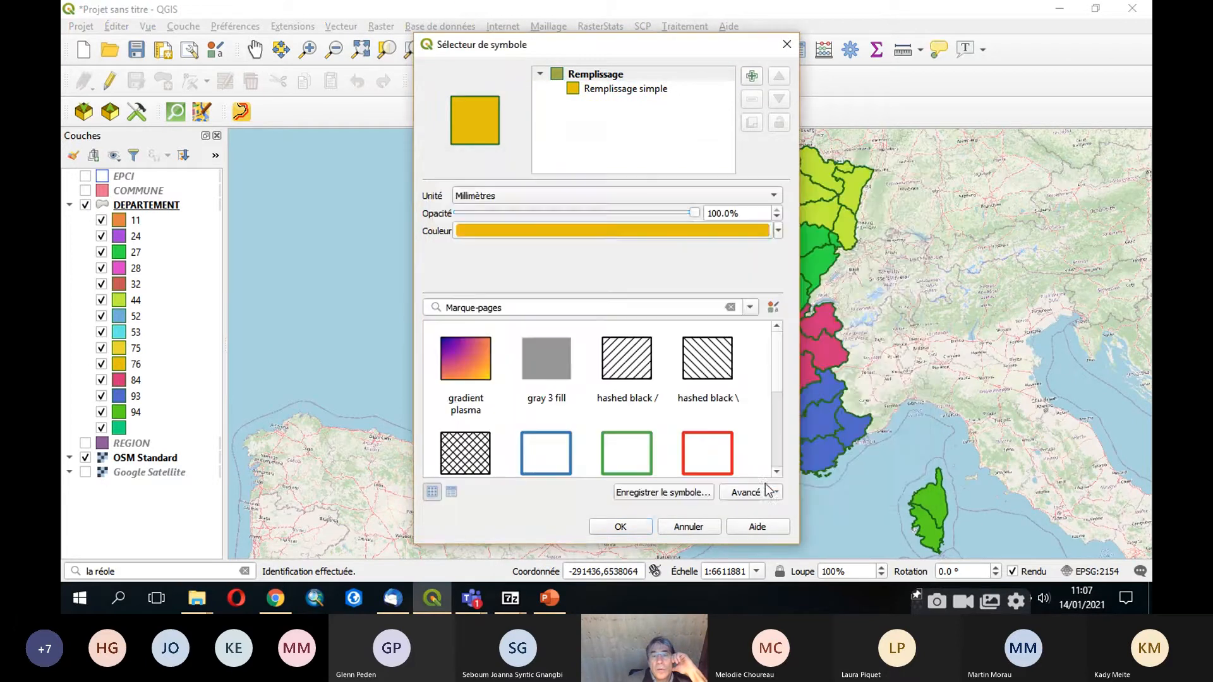
{"action": "left_click", "coordinate": [621, 527]}
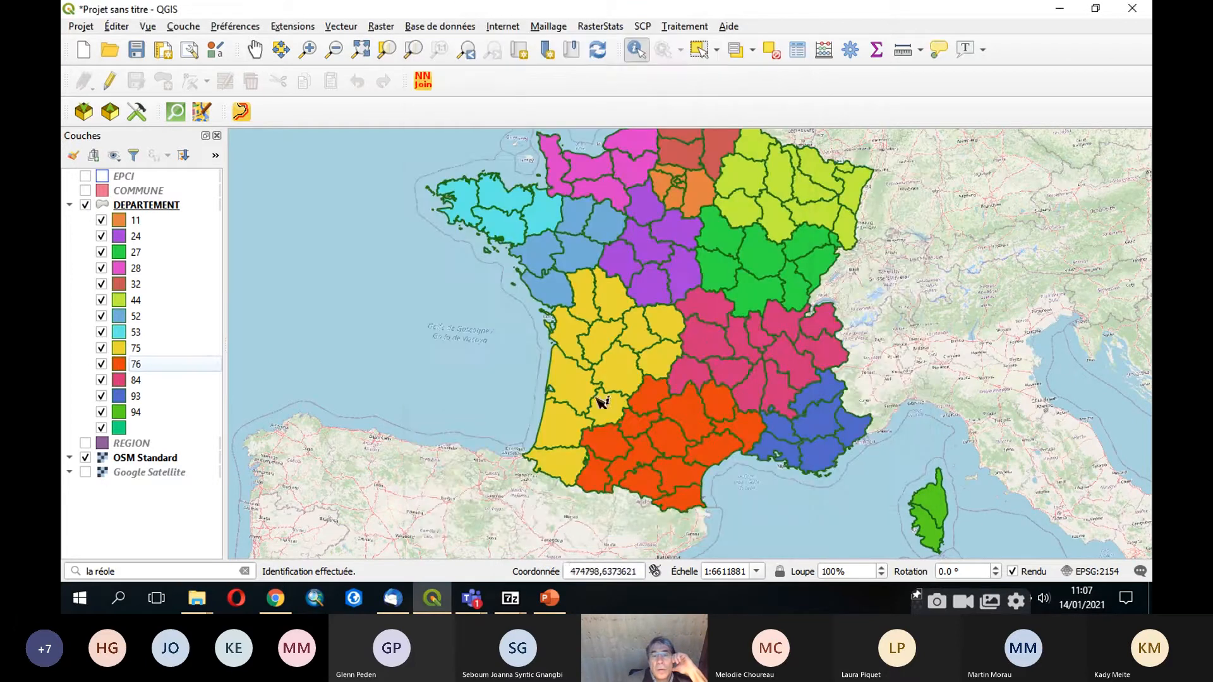
Step: Recentre the map on France to examine the departments coloured by region
{"action": "left_click", "coordinate": [254, 50]}
{"action": "left_click_drag", "start_coordinate": [538, 284], "coordinate": [411, 334]}
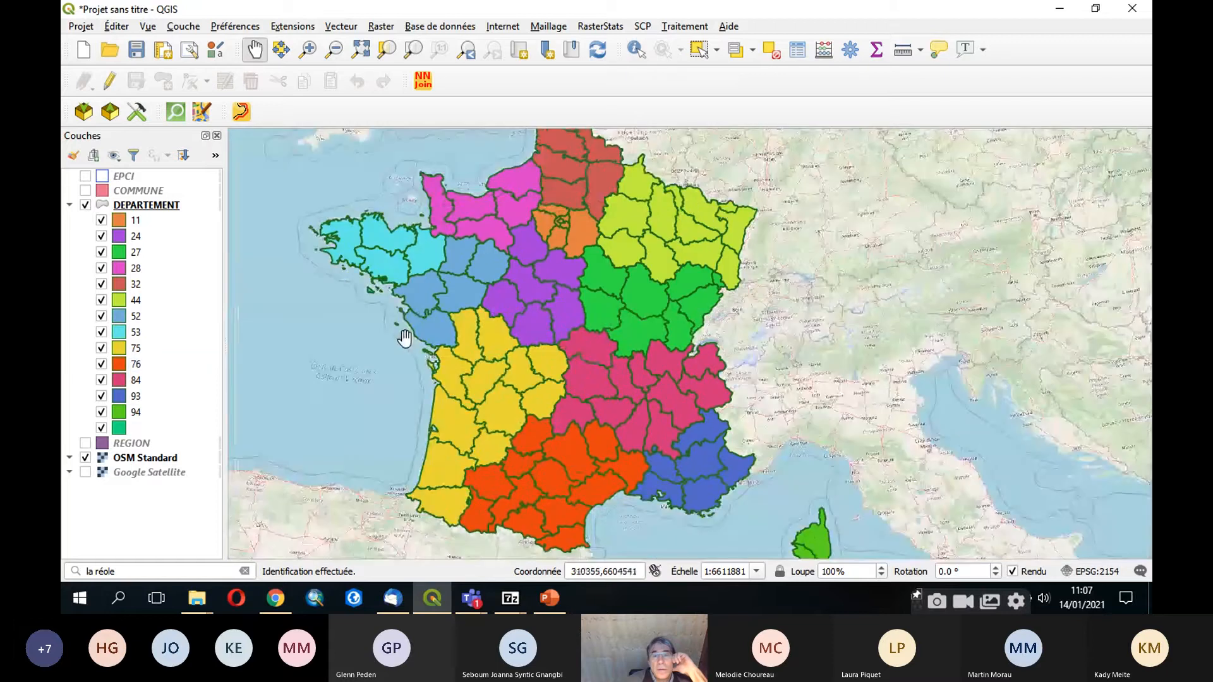
{"action": "scroll", "coordinate": [411, 335], "scroll_direction": "down", "scroll_amount": 1}
{"action": "scroll", "coordinate": [412, 335], "scroll_direction": "up", "scroll_amount": 1}
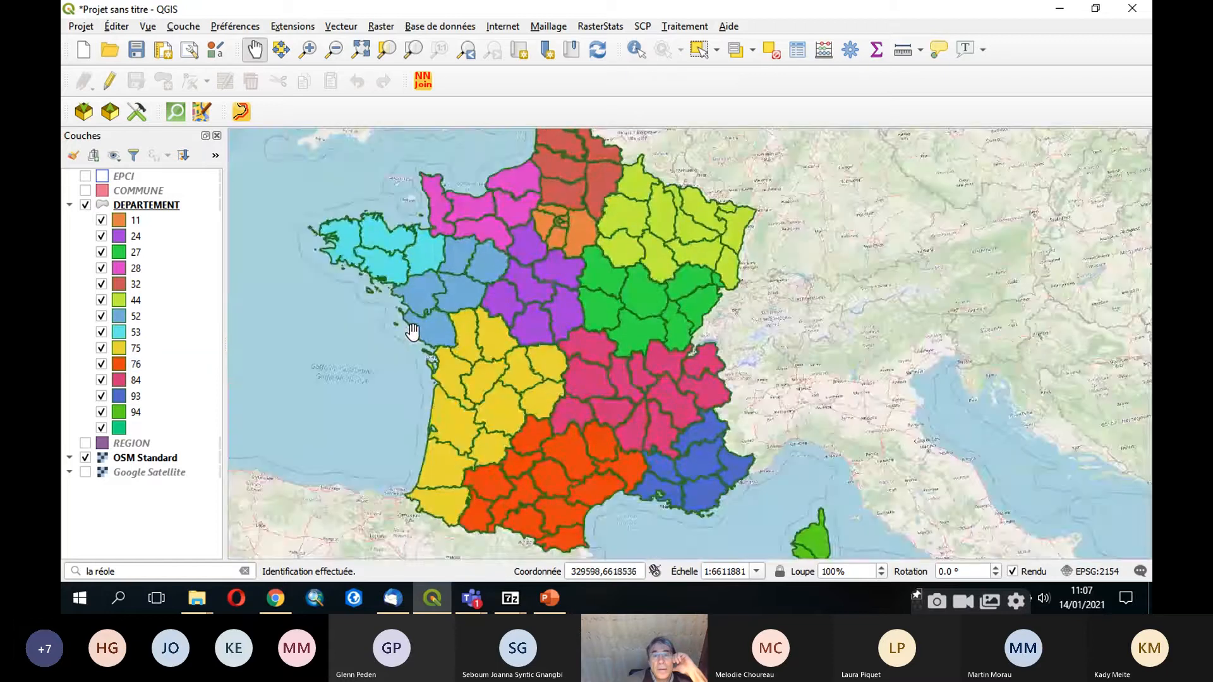
Step: Reset the DEPARTEMENT layer's symbology to a single symbol (Symbole Unique) and apply it
{"action": "scroll", "coordinate": [413, 329], "scroll_direction": "down", "scroll_amount": 1}
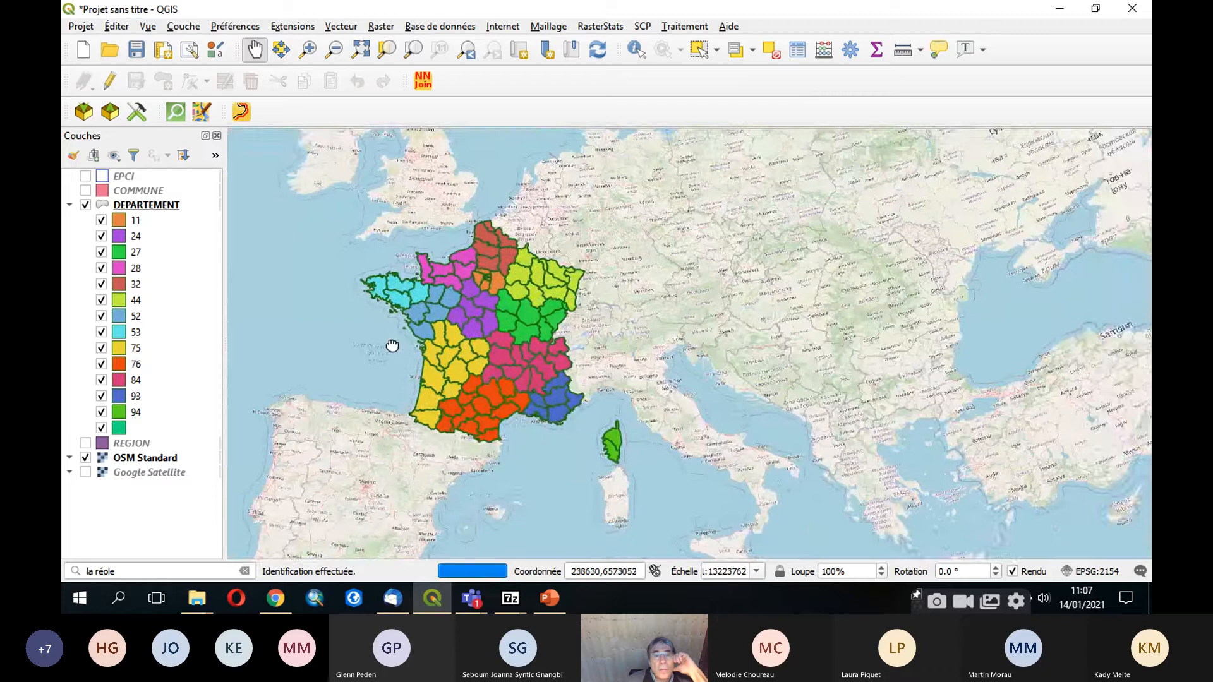
{"action": "left_click_drag", "start_coordinate": [393, 347], "coordinate": [516, 345]}
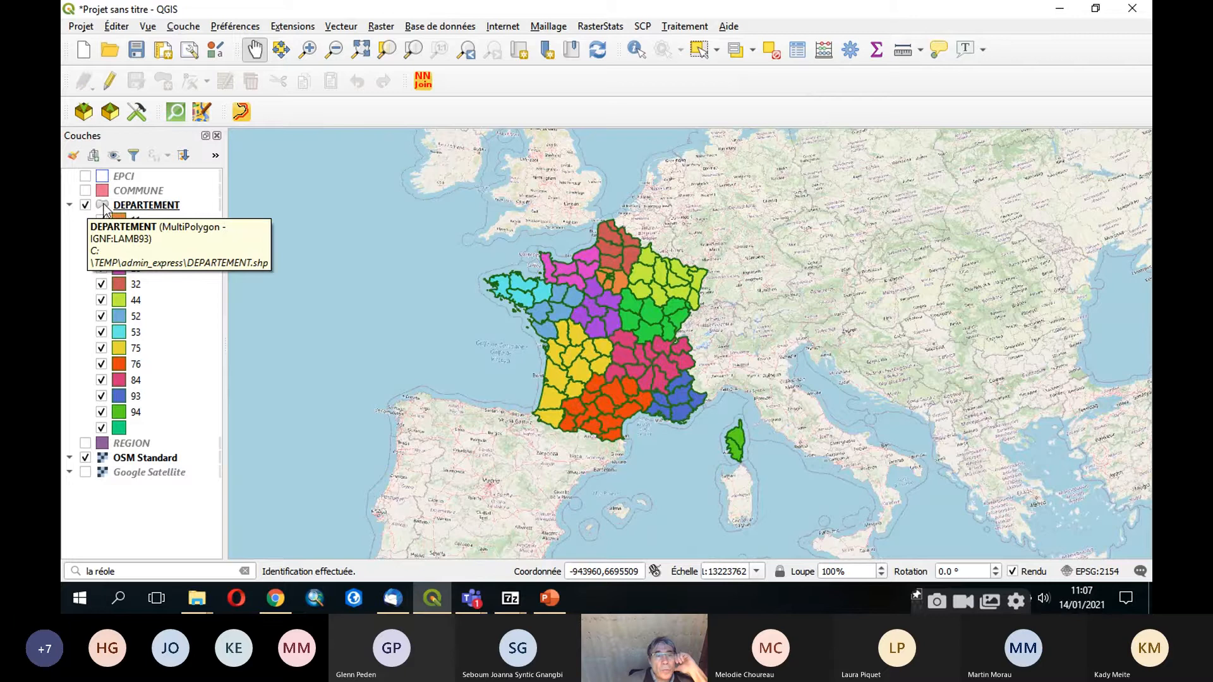
{"action": "double_click", "coordinate": [102, 204]}
{"action": "left_click", "coordinate": [490, 184]}
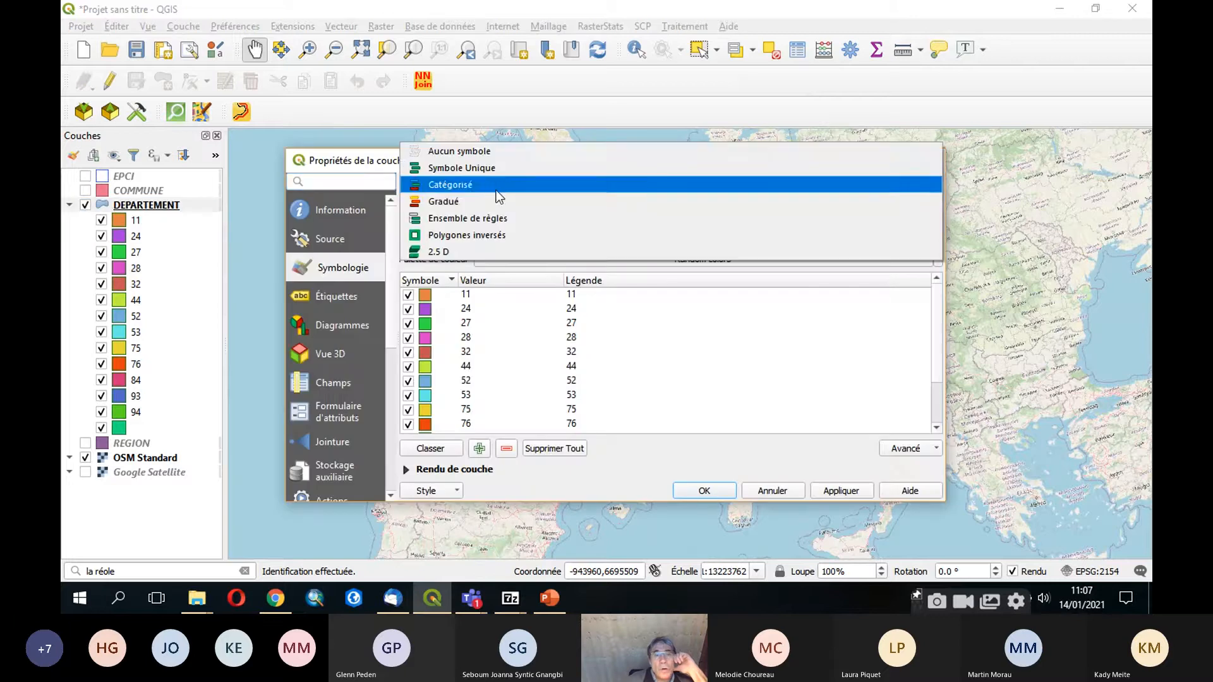
{"action": "left_click", "coordinate": [502, 168]}
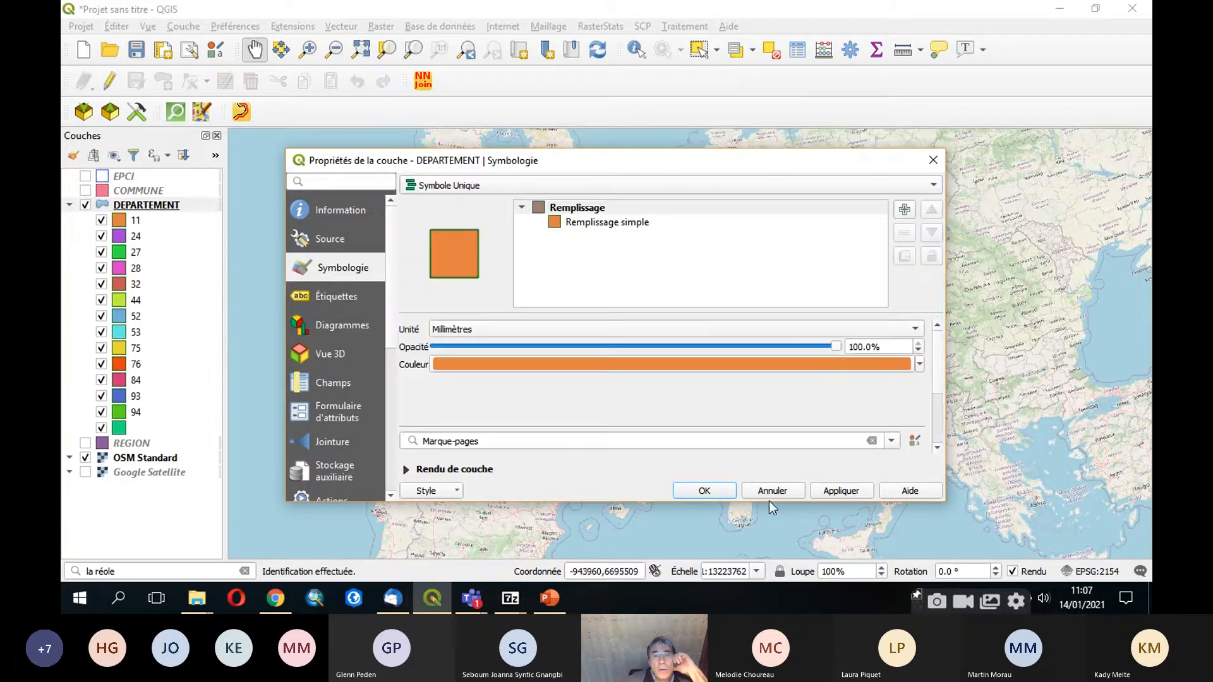
{"action": "left_click", "coordinate": [729, 491]}
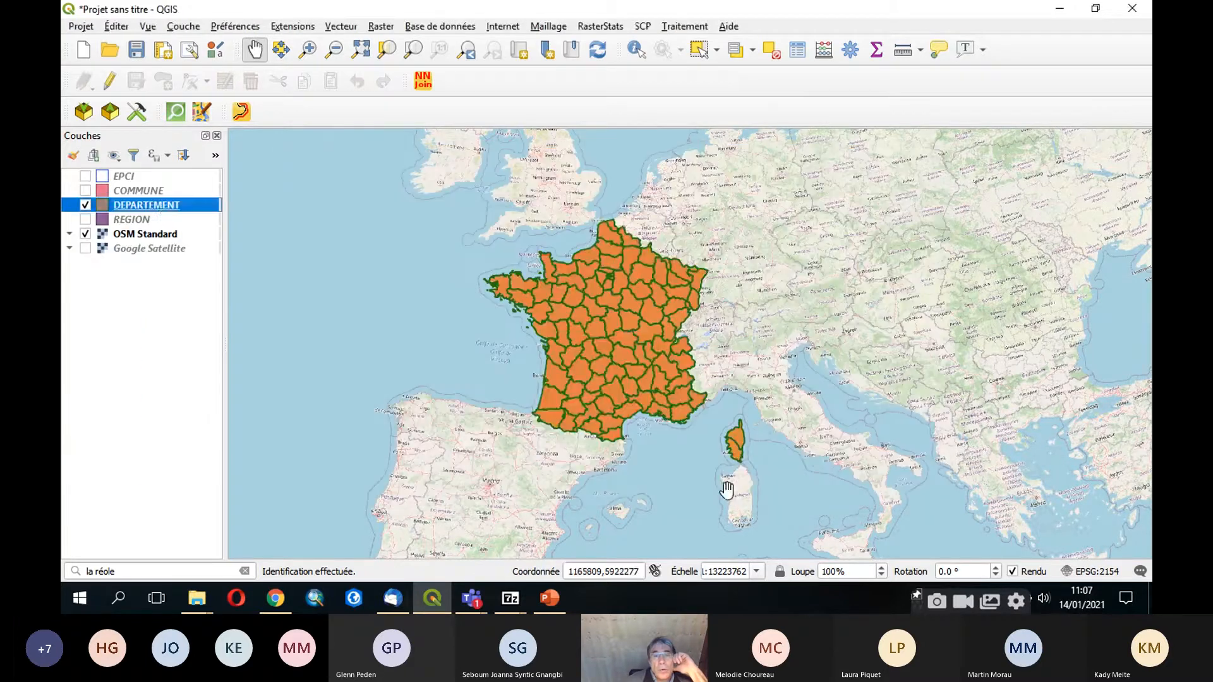
Step: Categorize the DEPARTEMENT layer by INSEE_REG with the Random colors palette, classify its values and apply the style
{"action": "double_click", "coordinate": [163, 205]}
{"action": "left_click", "coordinate": [526, 184]}
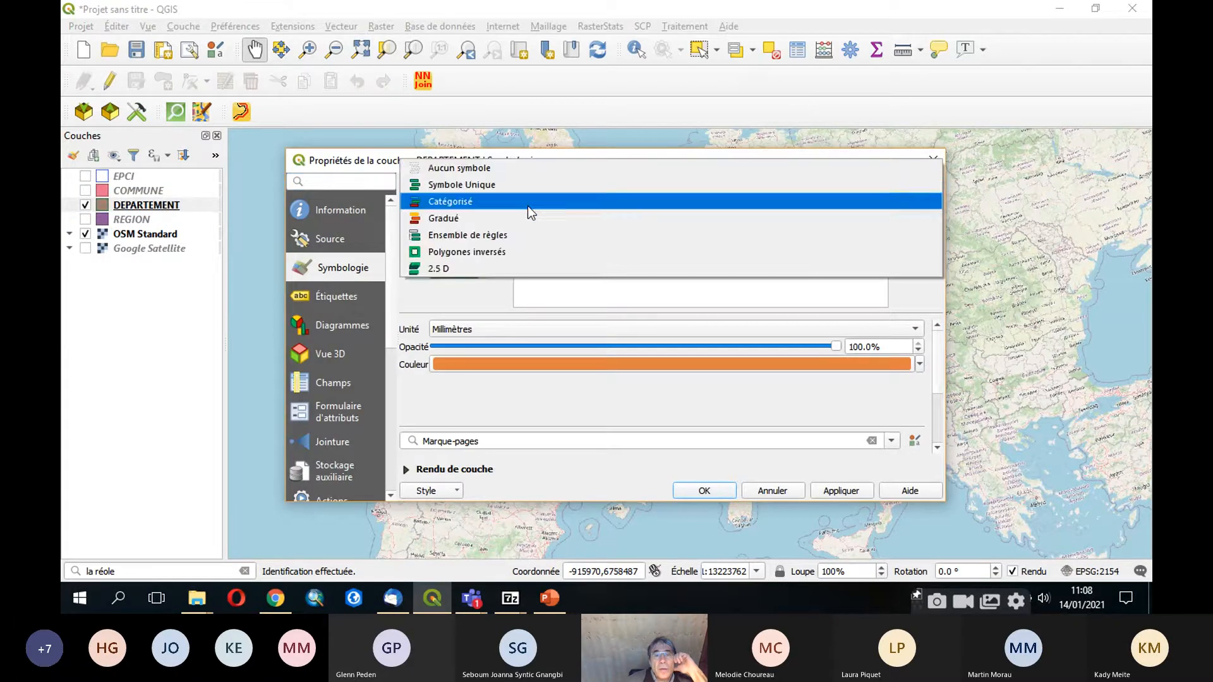
{"action": "left_click", "coordinate": [528, 203]}
{"action": "left_click", "coordinate": [909, 209]}
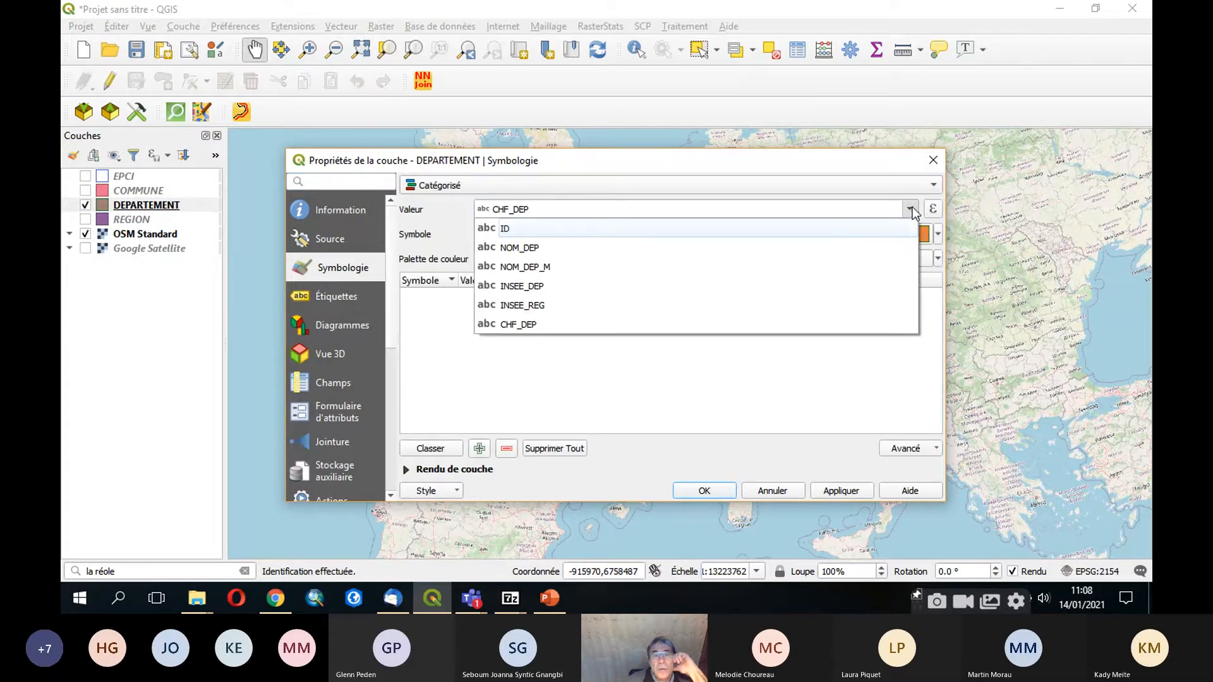
{"action": "left_click", "coordinate": [846, 305]}
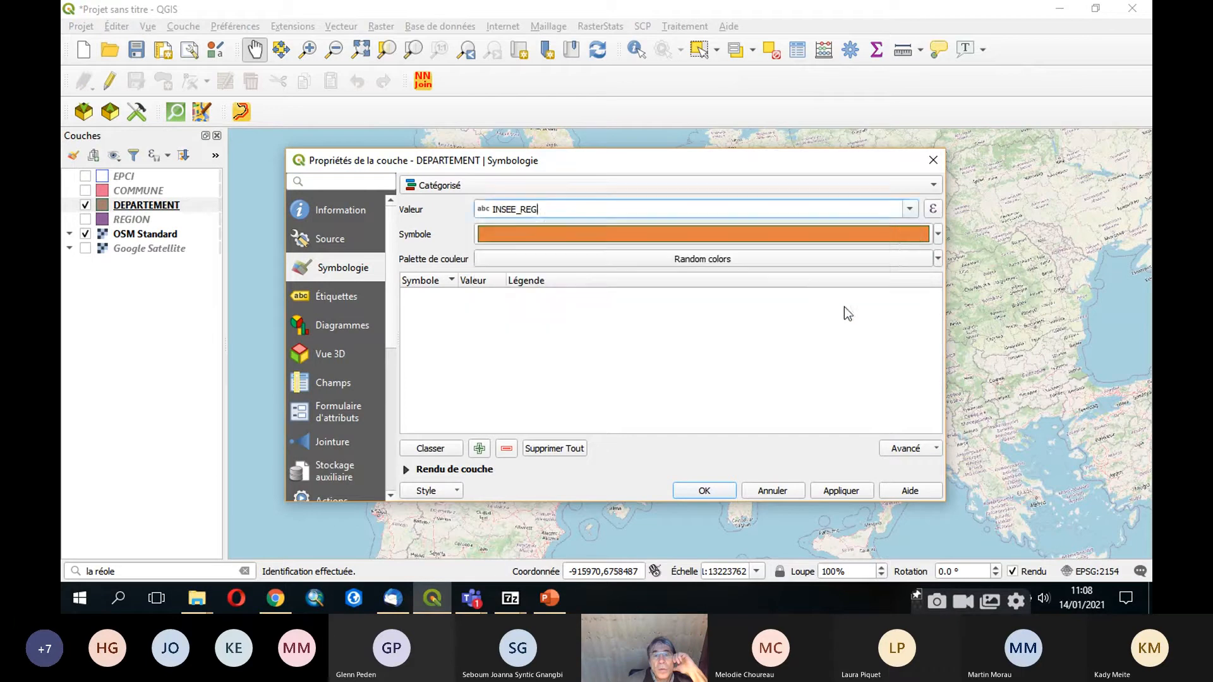
{"action": "left_click", "coordinate": [440, 448]}
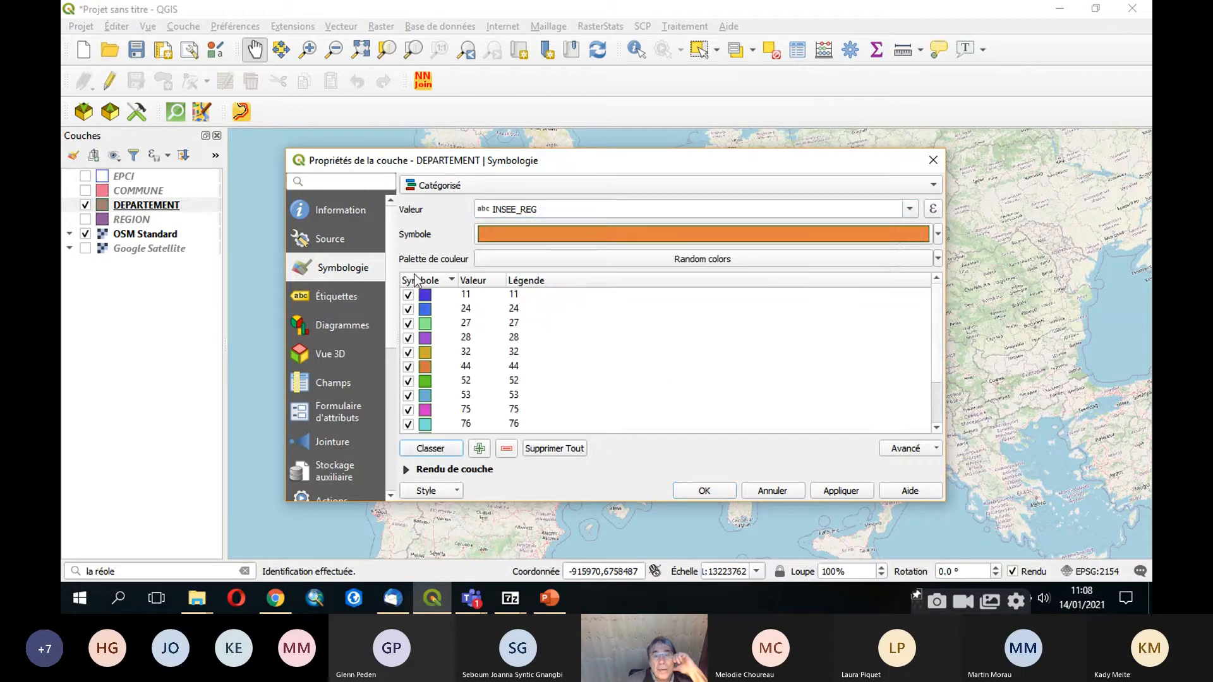
{"action": "left_click", "coordinate": [726, 491]}
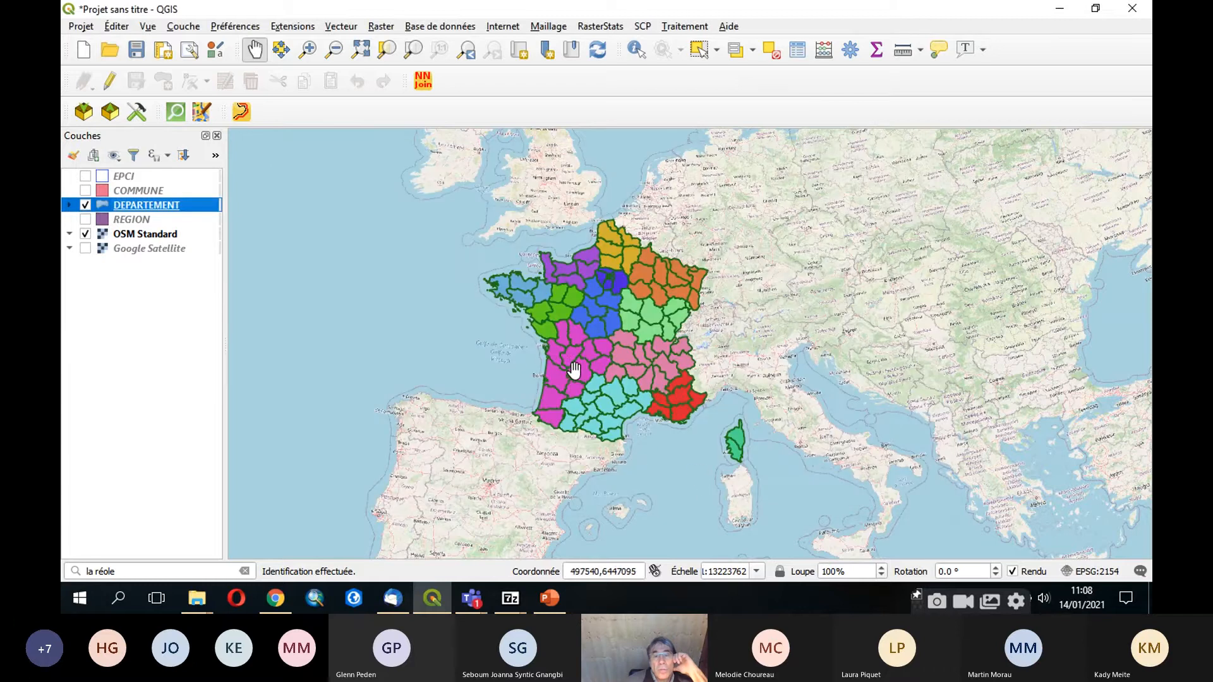
{"action": "scroll", "coordinate": [576, 372], "scroll_direction": "up", "scroll_amount": 1}
{"action": "scroll", "coordinate": [572, 370], "scroll_direction": "down", "scroll_amount": 1}
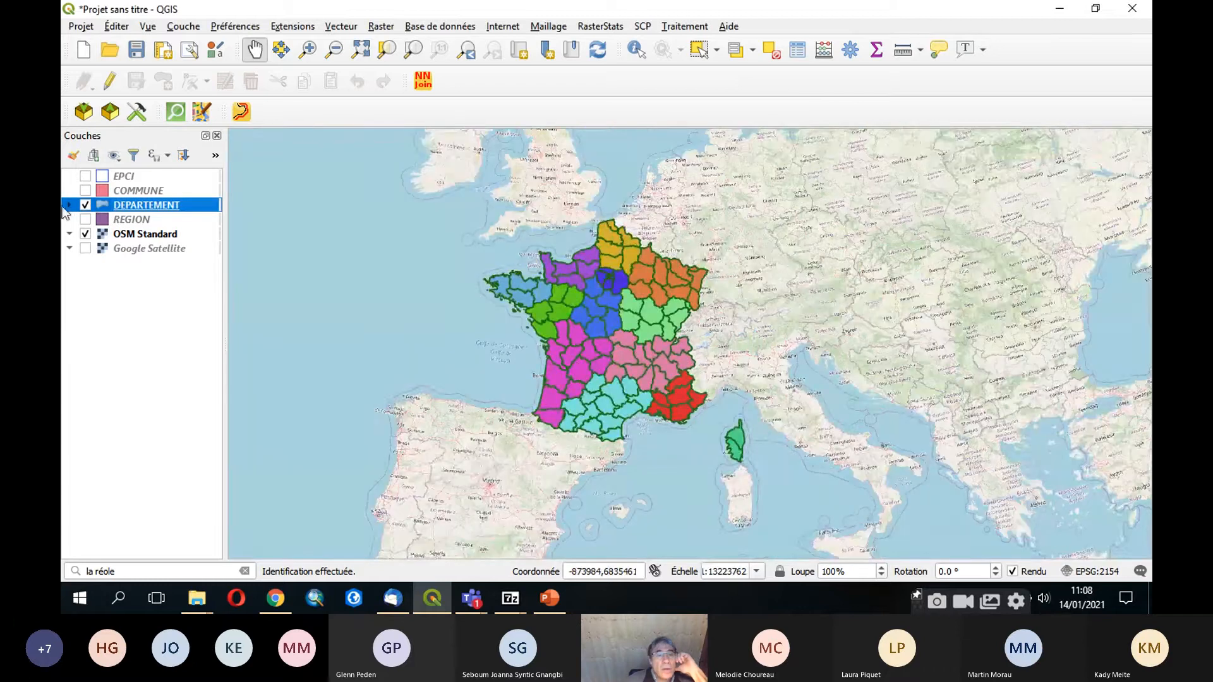
Step: Show the EPCI layer instead of DEPARTEMENT and identify an EPCI north of Bordeaux to inspect its attributes
{"action": "left_click", "coordinate": [86, 204]}
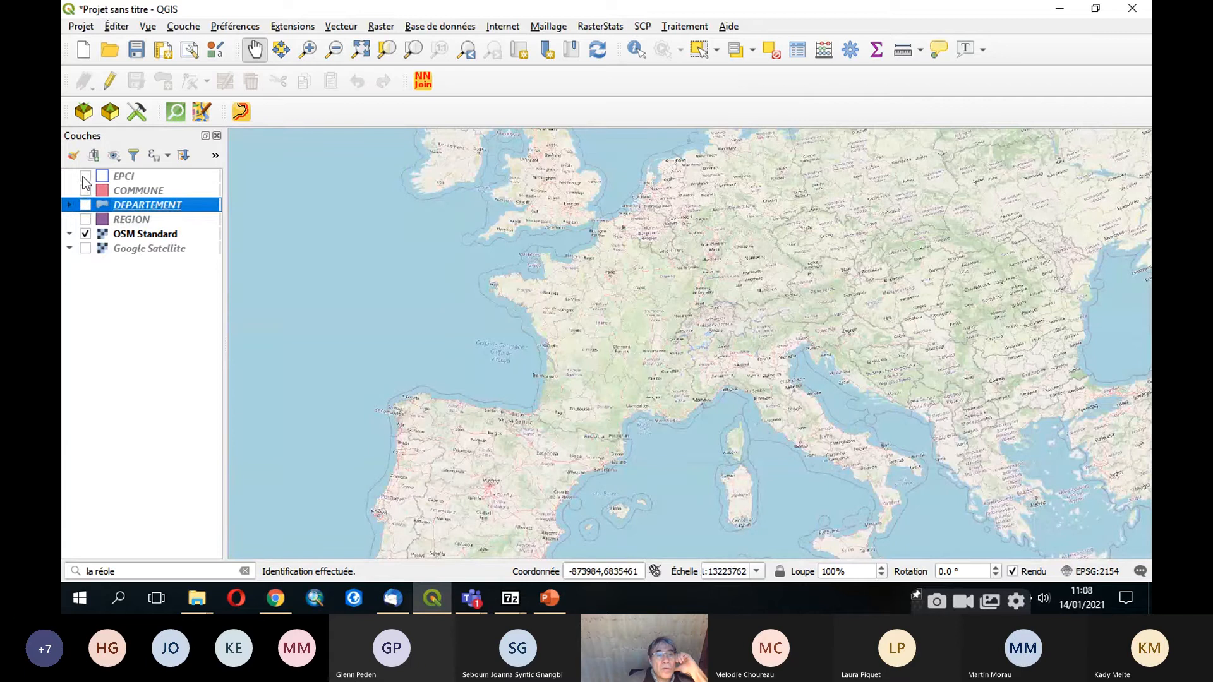
{"action": "left_click", "coordinate": [85, 176]}
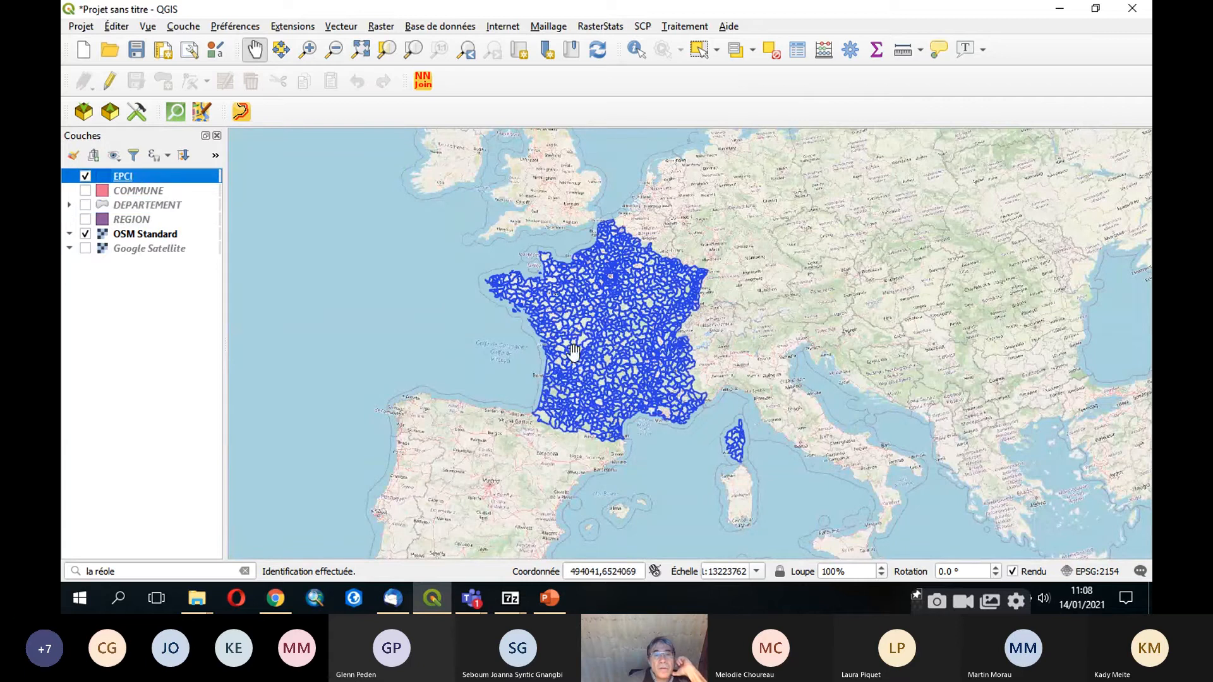
{"action": "scroll", "coordinate": [573, 351], "scroll_direction": "up", "scroll_amount": 3}
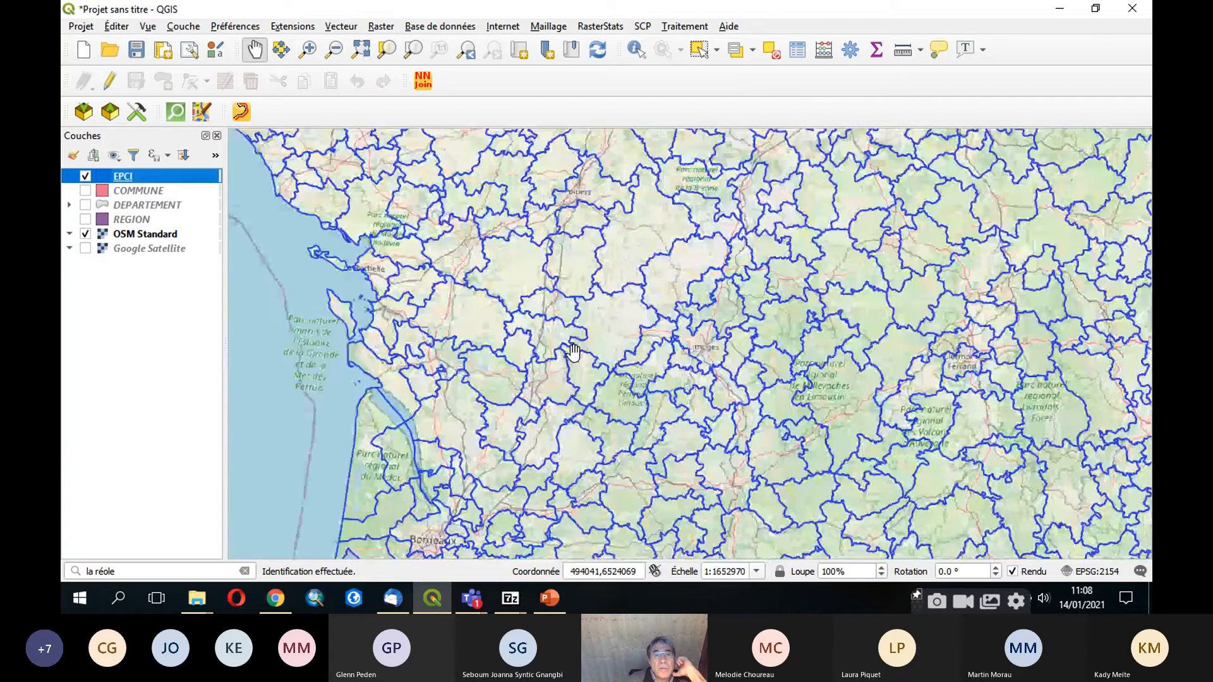
{"action": "left_click", "coordinate": [636, 50]}
{"action": "left_click", "coordinate": [481, 327]}
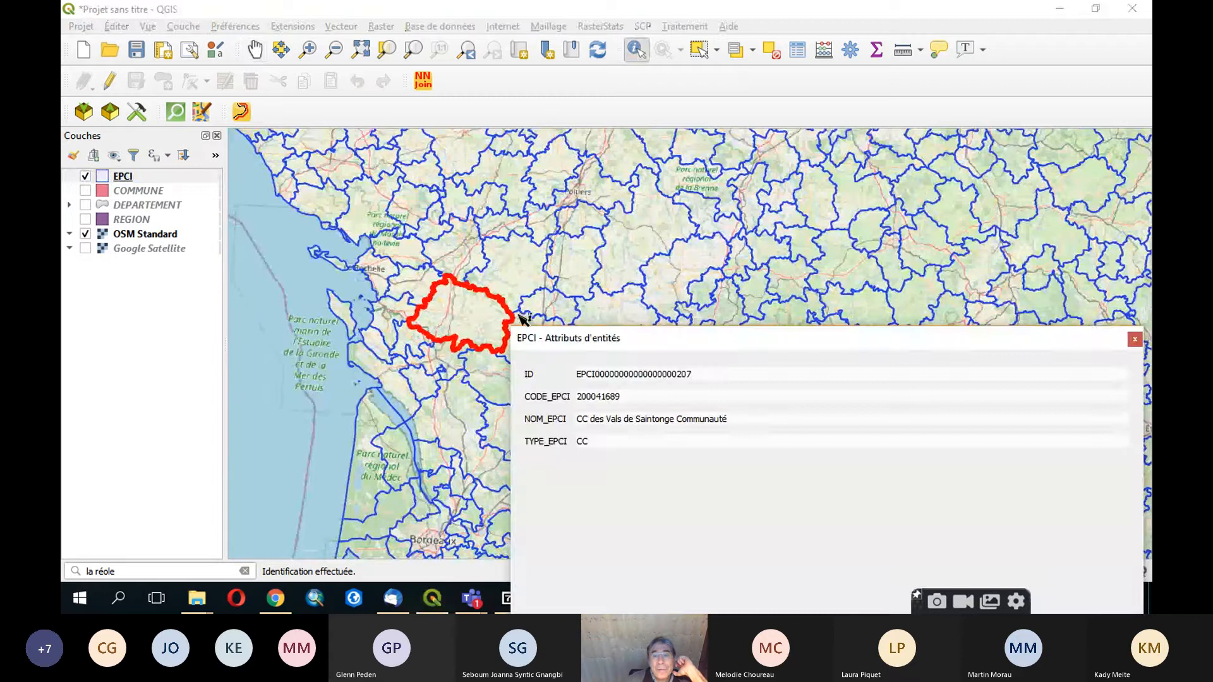
{"action": "left_click", "coordinate": [1134, 341]}
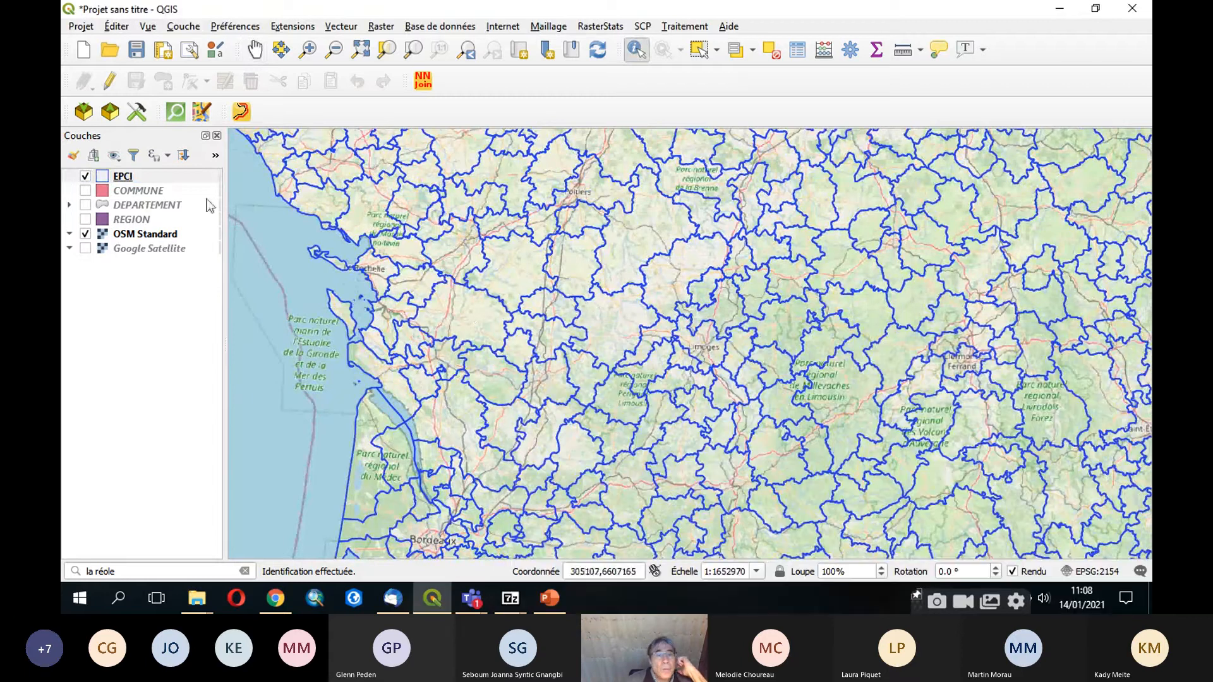
Step: Show the COMMUNE layer instead of EPCI and identify the commune Saint-Nazaire-sur-Charente to inspect its attributes
{"action": "left_click", "coordinate": [85, 176]}
{"action": "left_click", "coordinate": [85, 190]}
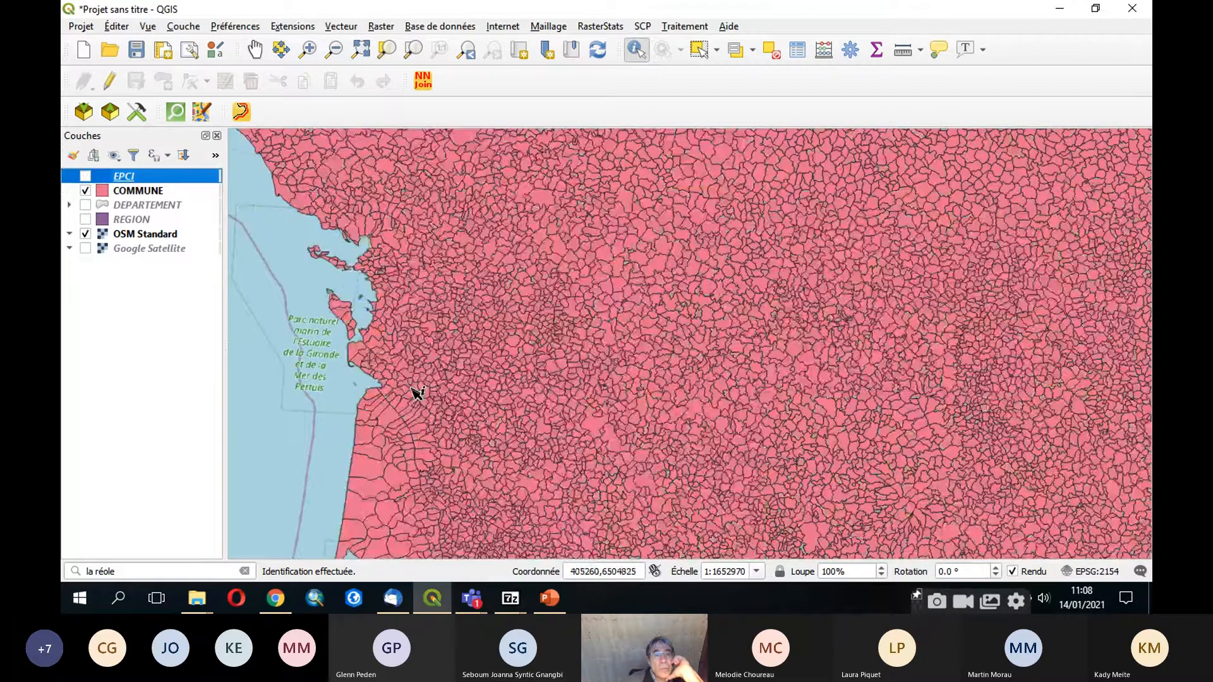
{"action": "left_click", "coordinate": [255, 50]}
{"action": "left_click_drag", "start_coordinate": [401, 360], "coordinate": [555, 352]}
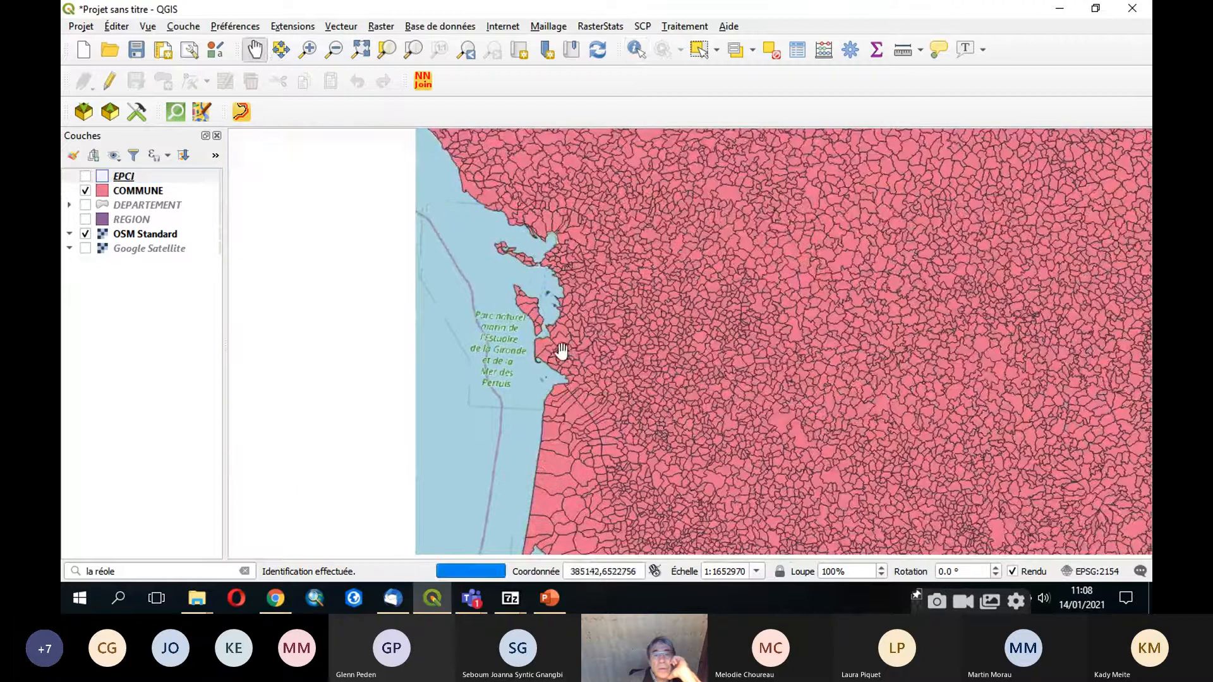
{"action": "scroll", "coordinate": [603, 322], "scroll_direction": "up", "scroll_amount": 2}
{"action": "scroll", "coordinate": [603, 323], "scroll_direction": "down", "scroll_amount": 1}
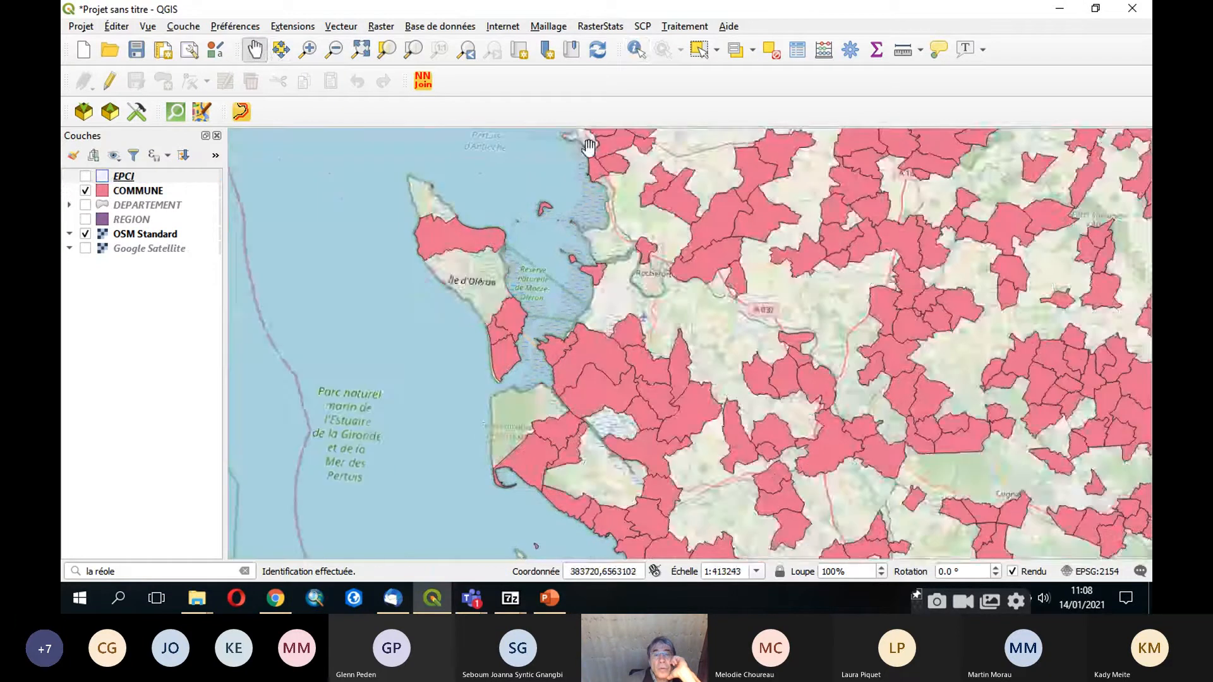
{"action": "left_click", "coordinate": [636, 50]}
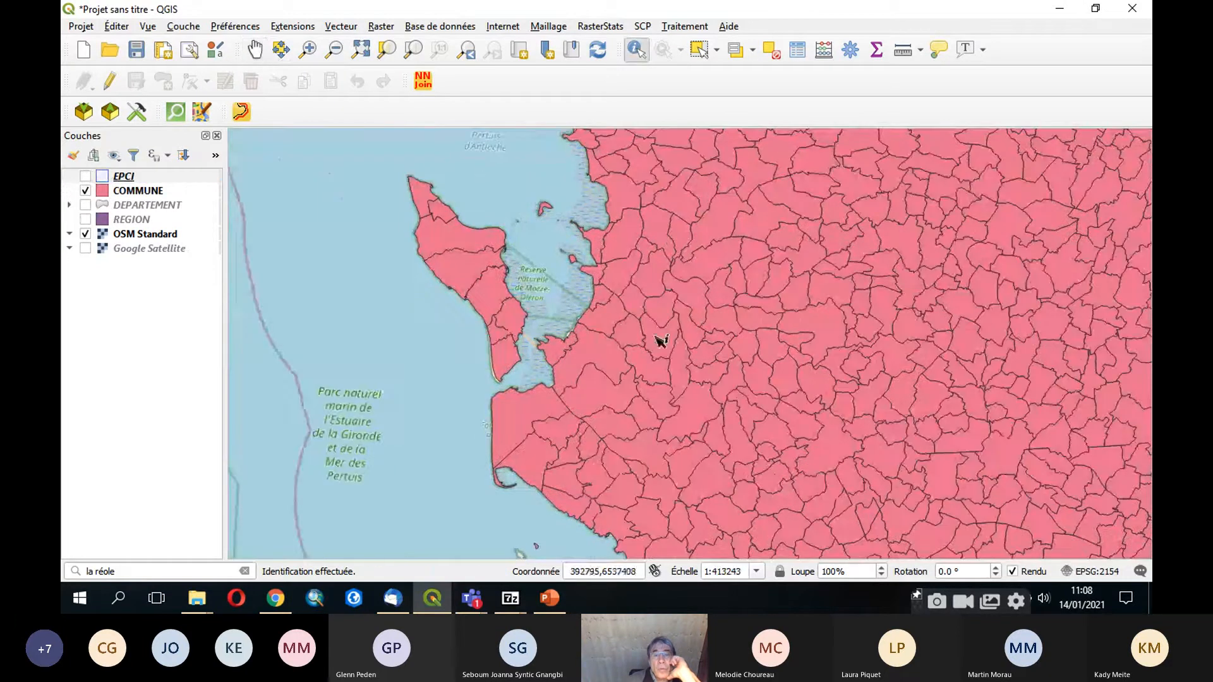
{"action": "left_click", "coordinate": [621, 277]}
{"action": "left_click_drag", "start_coordinate": [631, 351], "coordinate": [587, 194]}
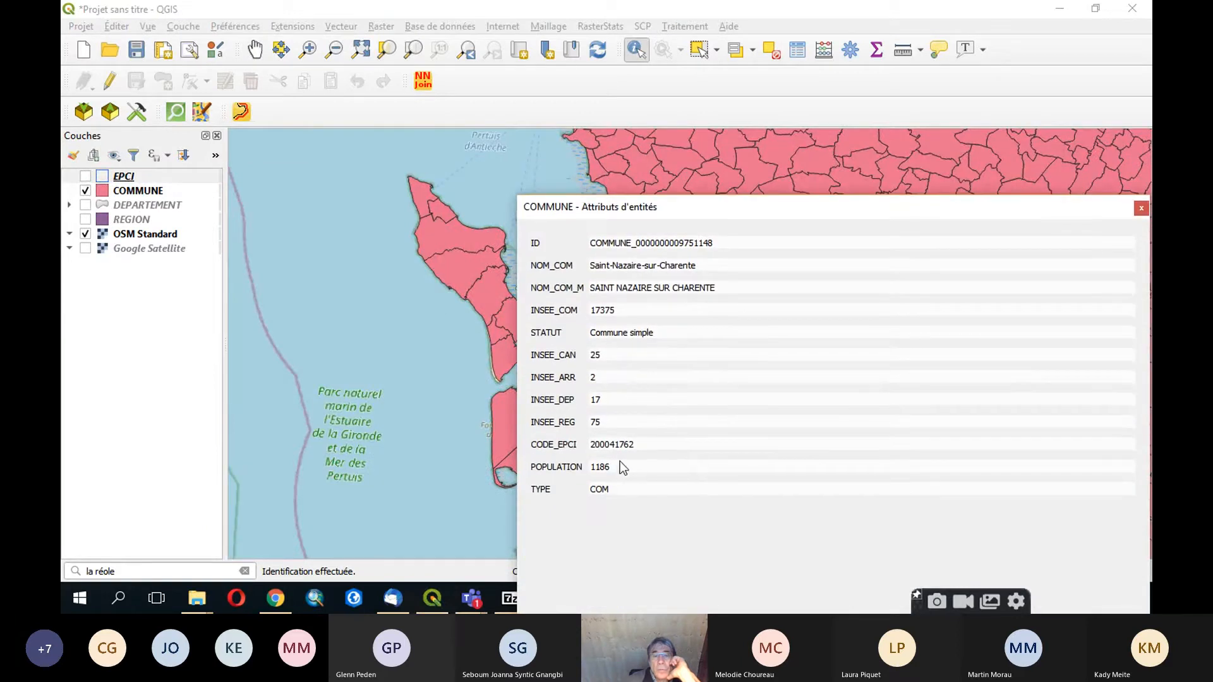
{"action": "left_click_drag", "start_coordinate": [690, 204], "coordinate": [384, 221]}
{"action": "left_click", "coordinate": [835, 226]}
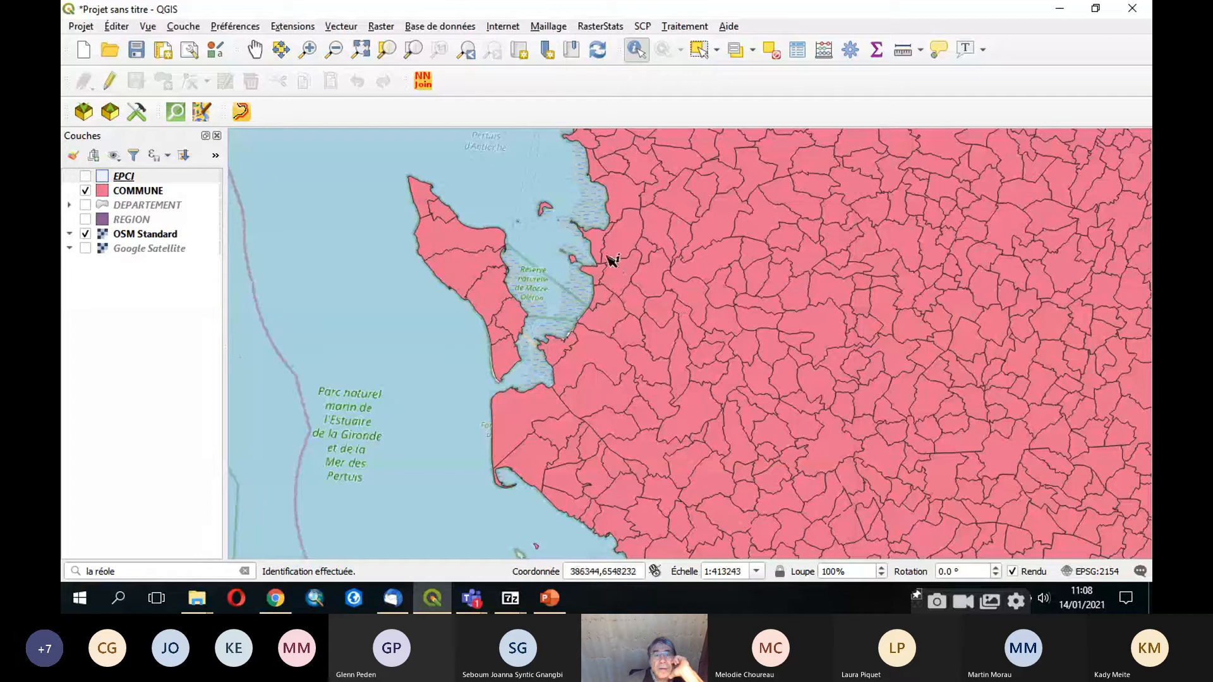
Step: Set the COMMUNE layer's symbology to graduated (Gradué) using the POPULATION field as its value
{"action": "left_click", "coordinate": [139, 192]}
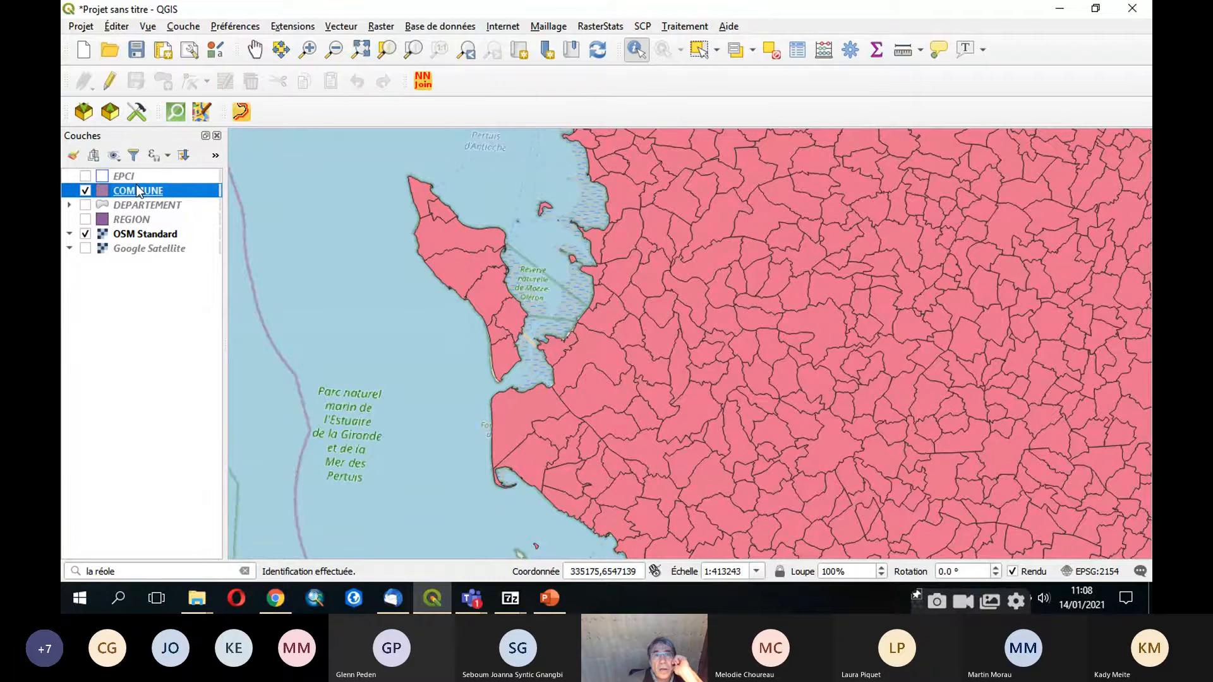
{"action": "left_click", "coordinate": [137, 180]}
{"action": "left_click", "coordinate": [142, 193]}
{"action": "double_click", "coordinate": [142, 194]}
{"action": "left_click", "coordinate": [505, 186]}
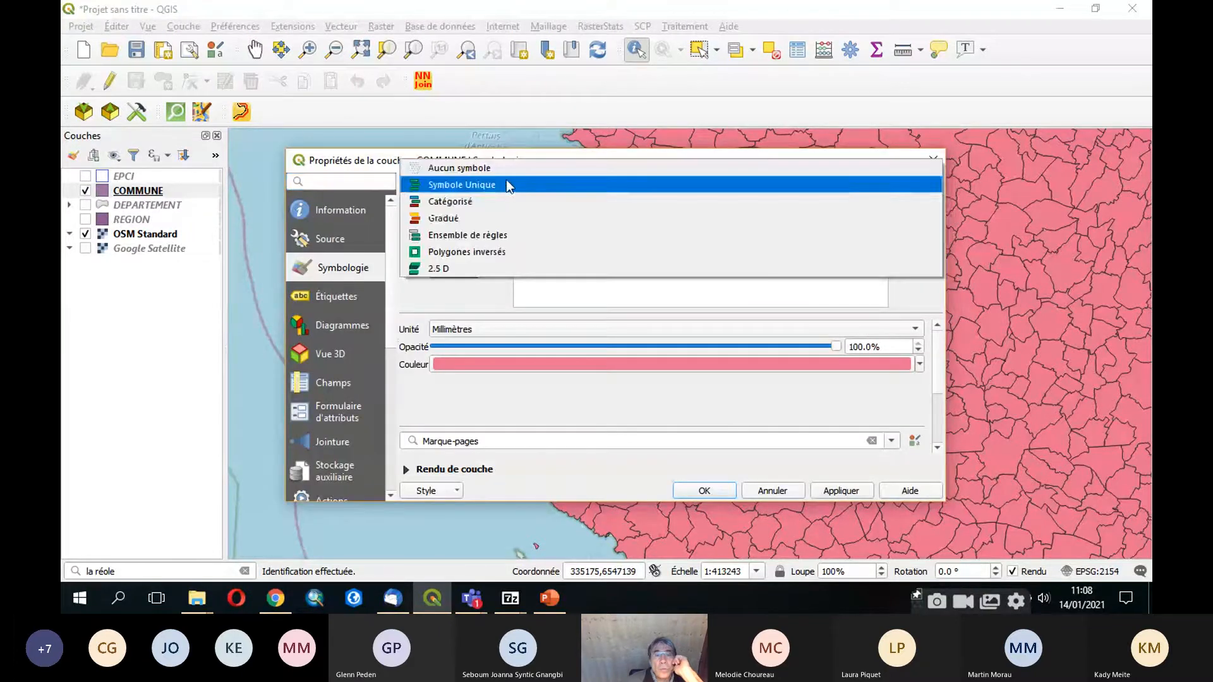
{"action": "left_click", "coordinate": [502, 218]}
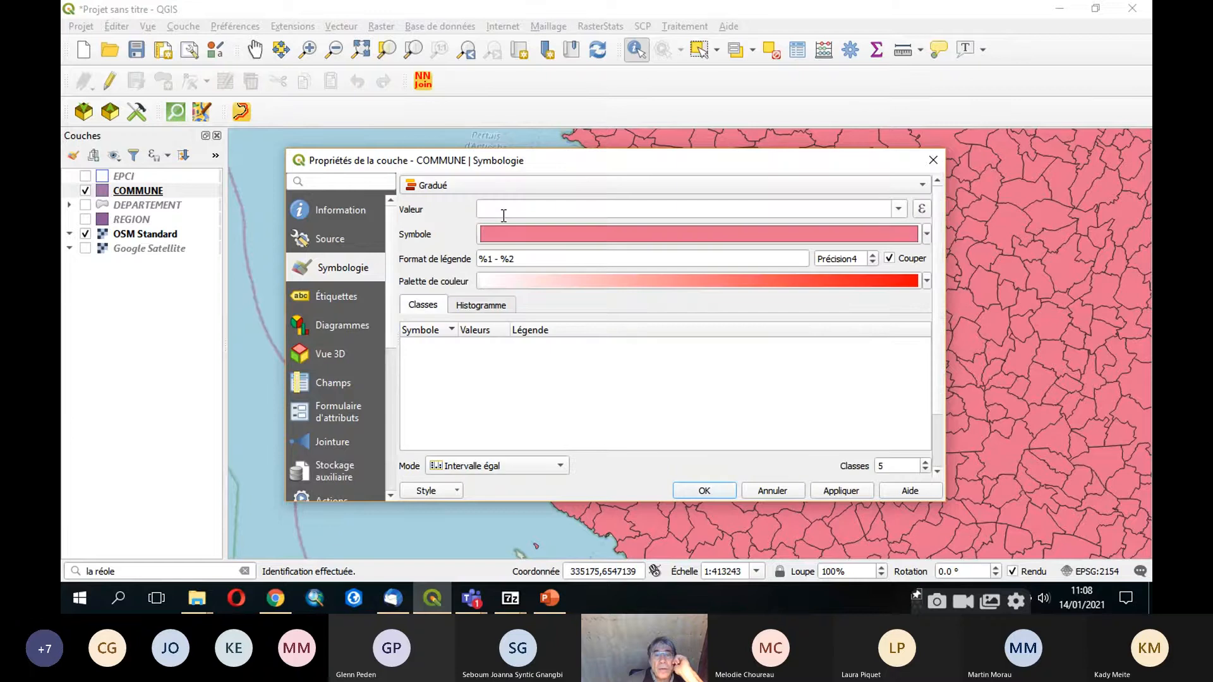
{"action": "left_click", "coordinate": [898, 210]}
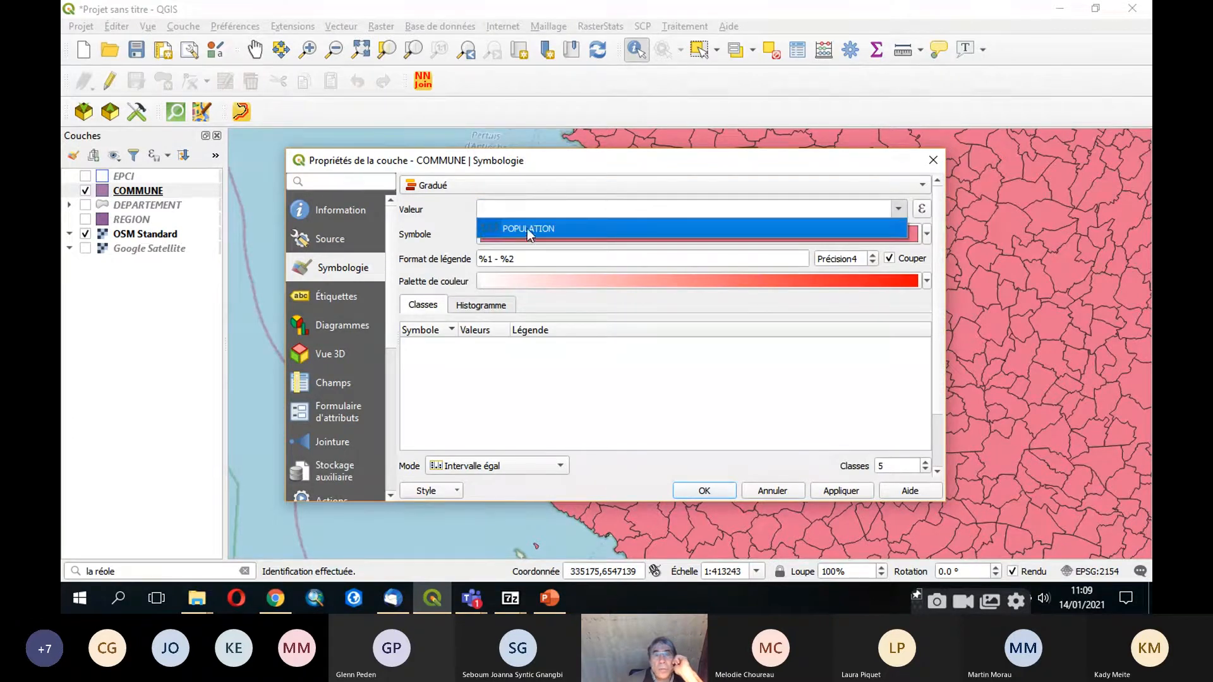
{"action": "left_click", "coordinate": [435, 207]}
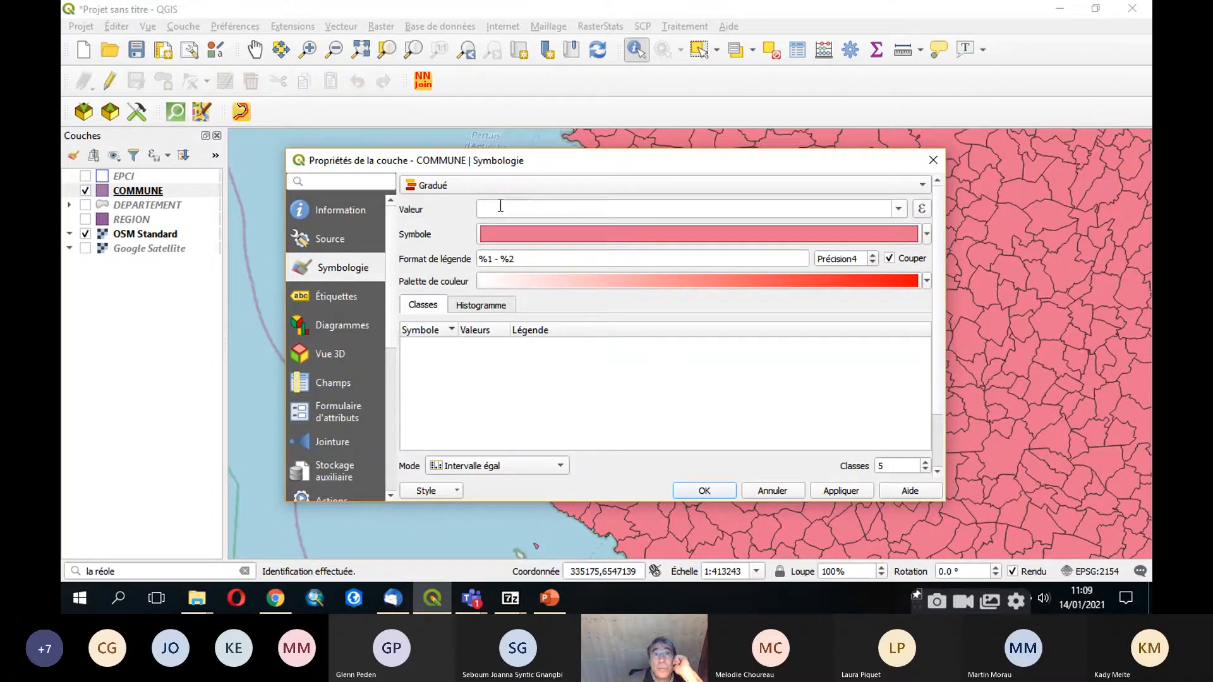
{"action": "left_click", "coordinate": [898, 209]}
{"action": "left_click", "coordinate": [871, 229]}
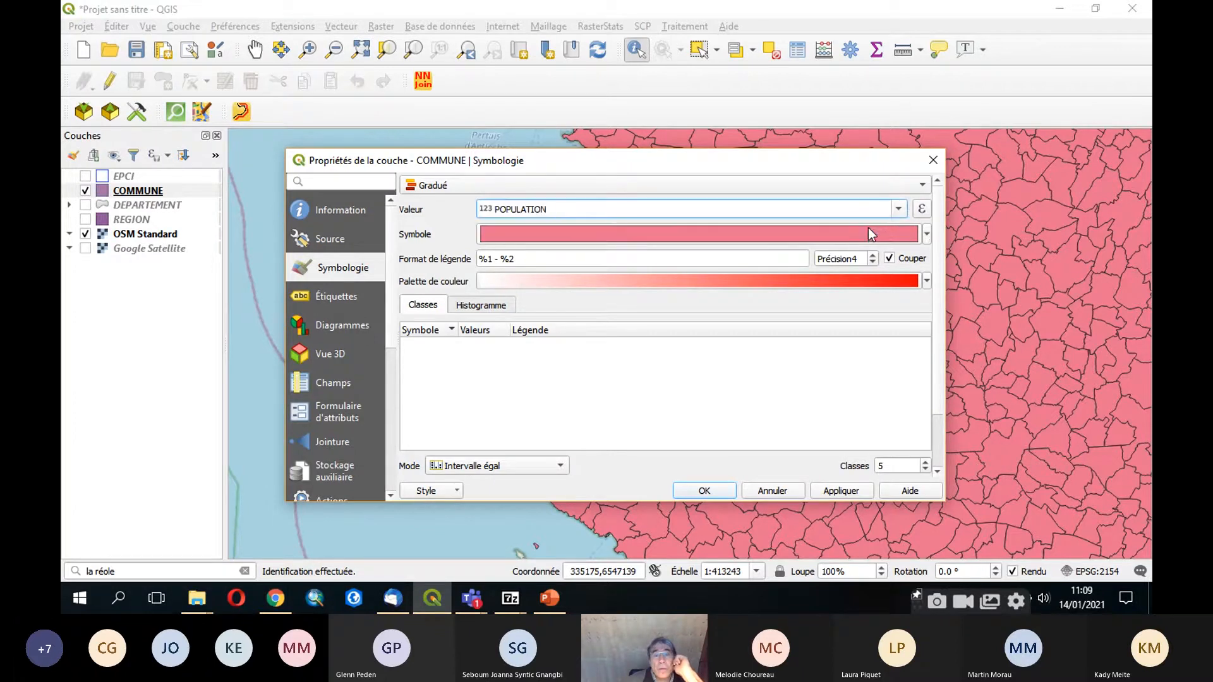
Step: Classify the COMMUNE population into 5 equal-interval classes on the white-to-red palette and apply the style
{"action": "left_click", "coordinate": [927, 234]}
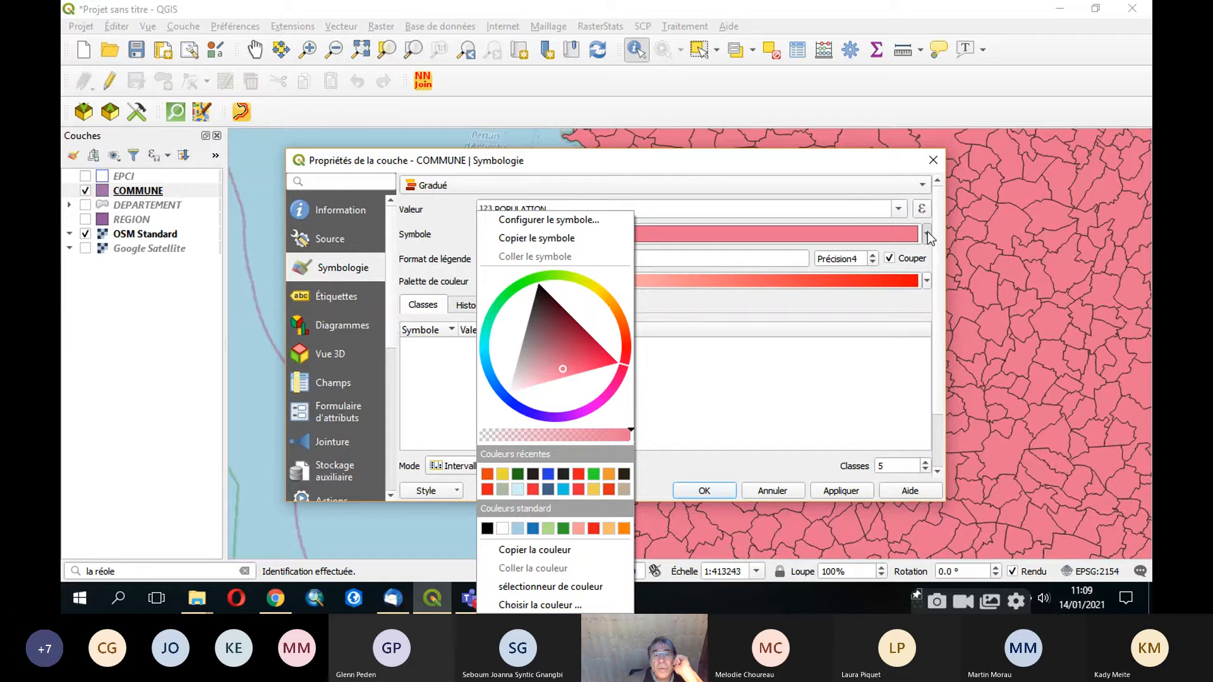
{"action": "left_click", "coordinate": [828, 161]}
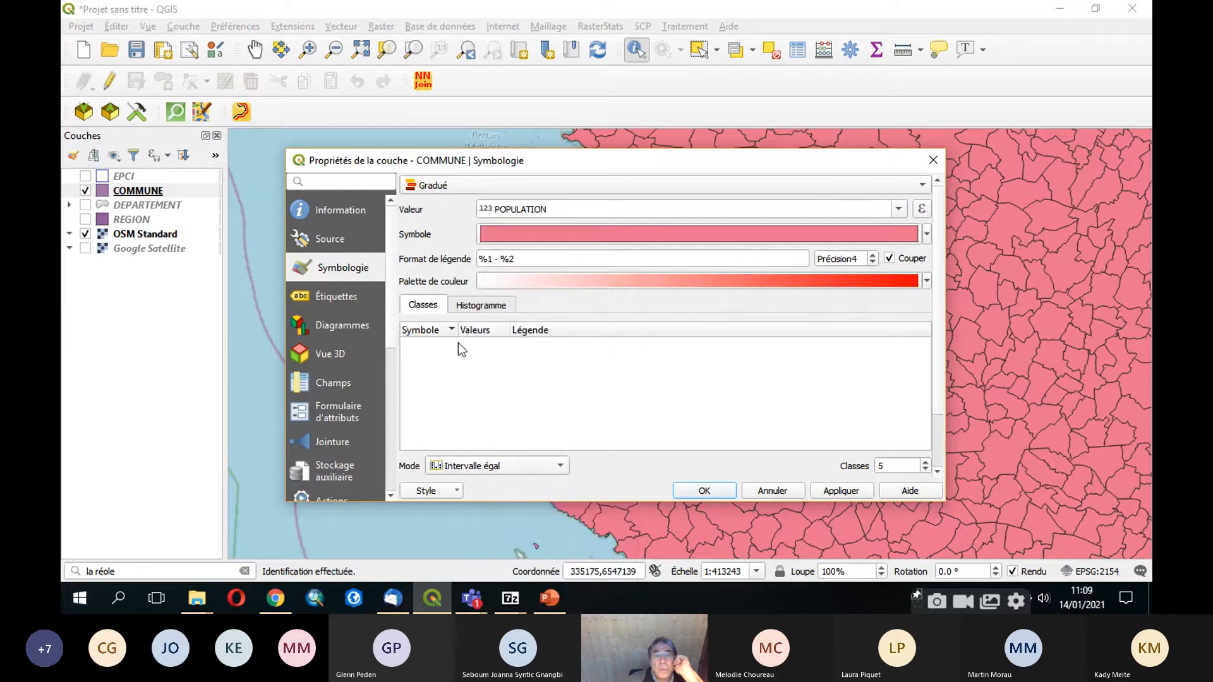
{"action": "left_click", "coordinate": [852, 493]}
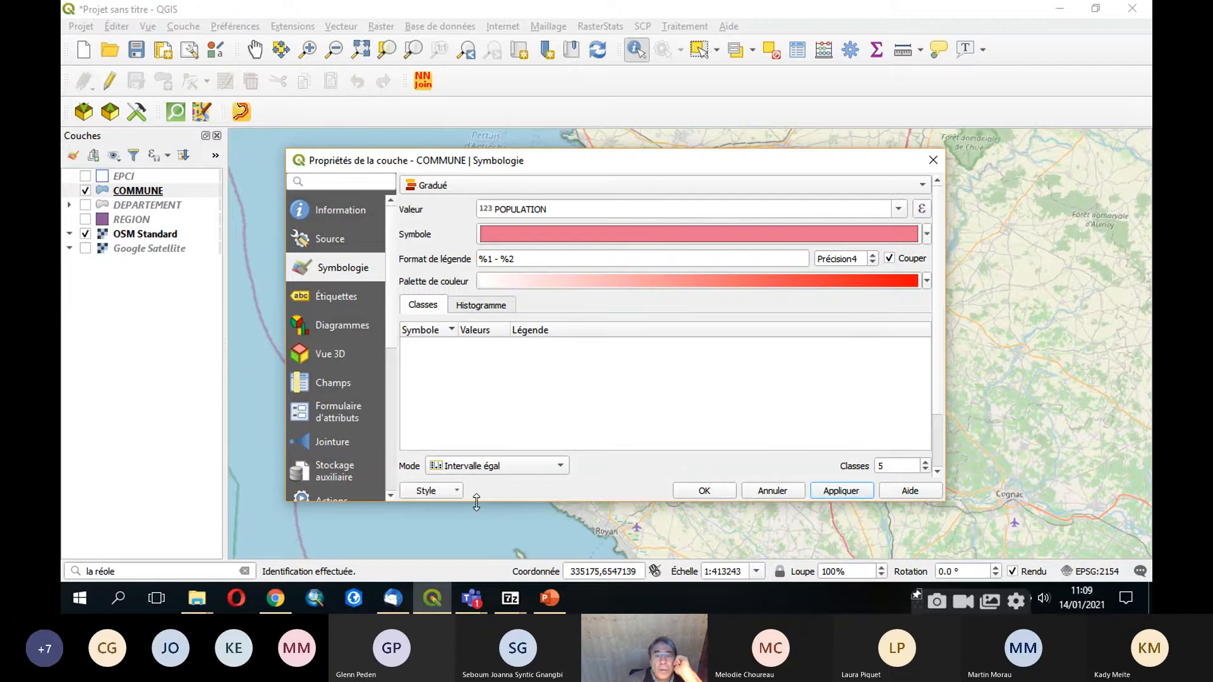
{"action": "left_click_drag", "start_coordinate": [476, 502], "coordinate": [476, 572]}
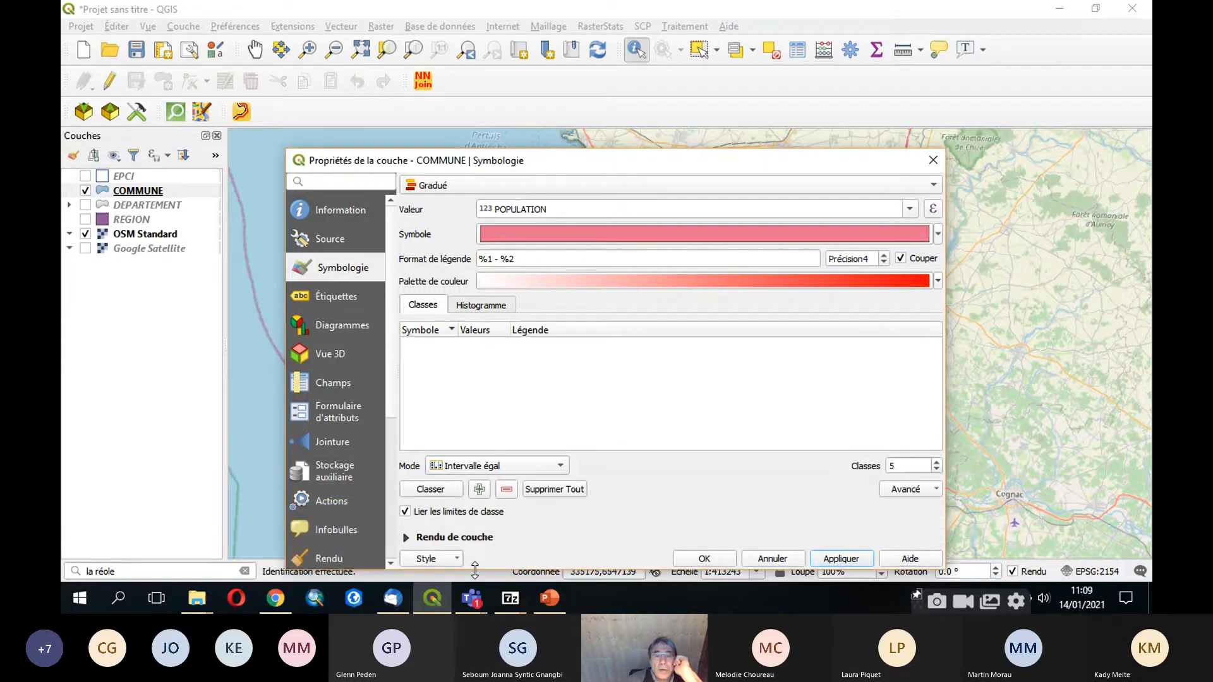
{"action": "left_click", "coordinate": [445, 491]}
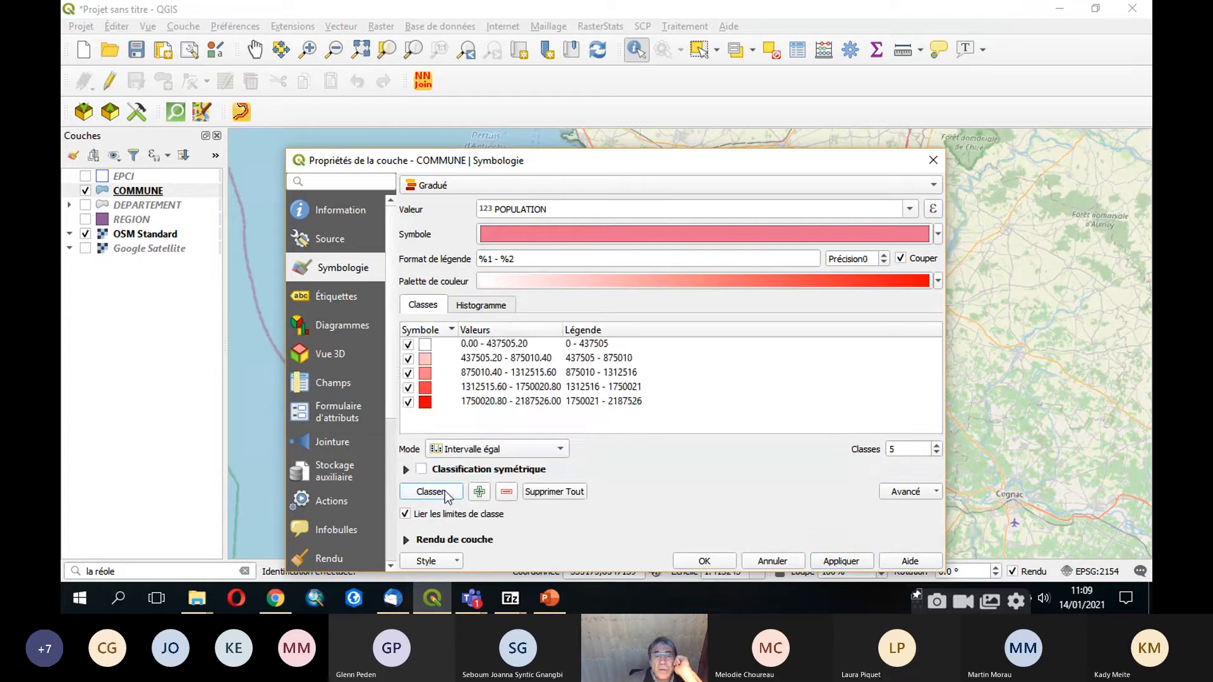
{"action": "left_click", "coordinate": [841, 561]}
{"action": "left_click", "coordinate": [704, 561]}
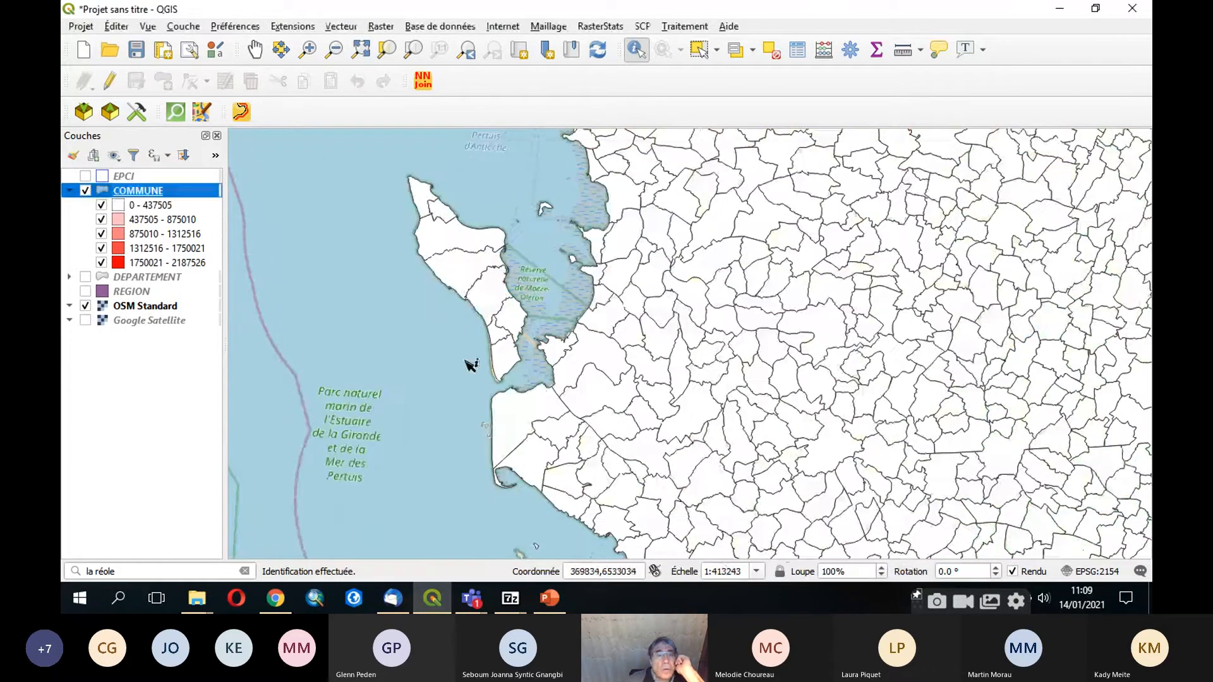
{"action": "left_click", "coordinate": [254, 50]}
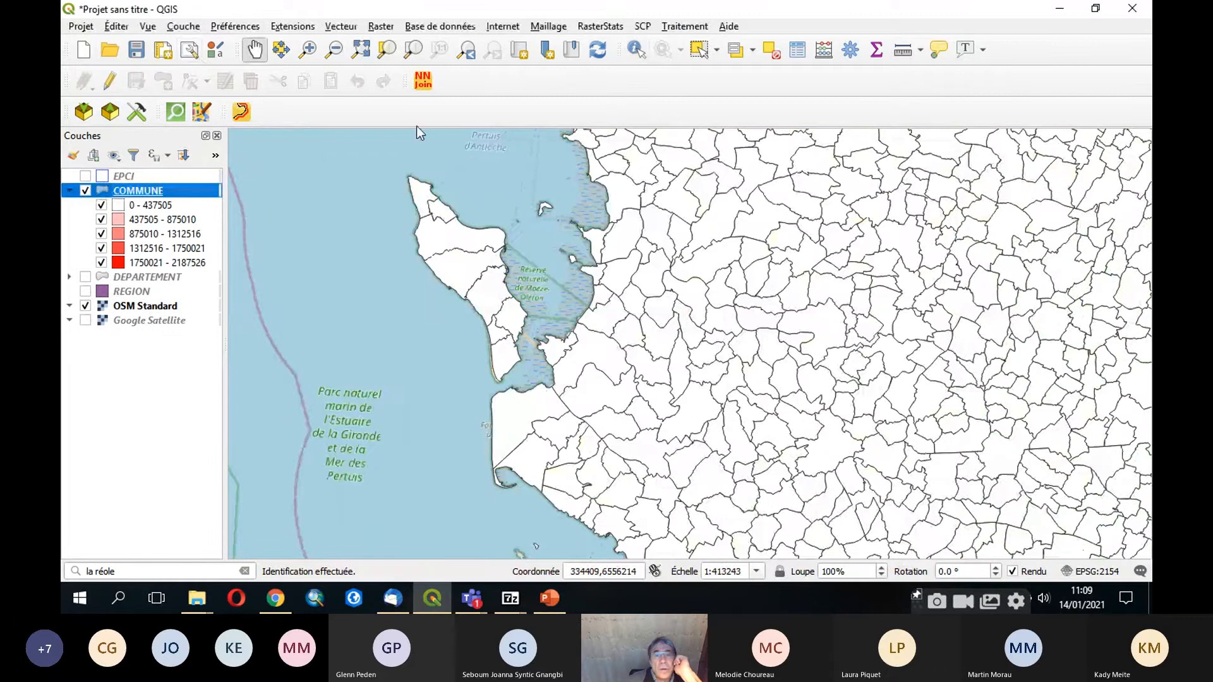
Step: Reclassify the COMMUNE population classes with the natural breaks (Ruptures naturelles, Jenks) mode and apply the style
{"action": "left_click_drag", "start_coordinate": [669, 319], "coordinate": [541, 287]}
{"action": "scroll", "coordinate": [542, 287], "scroll_direction": "down", "scroll_amount": 1}
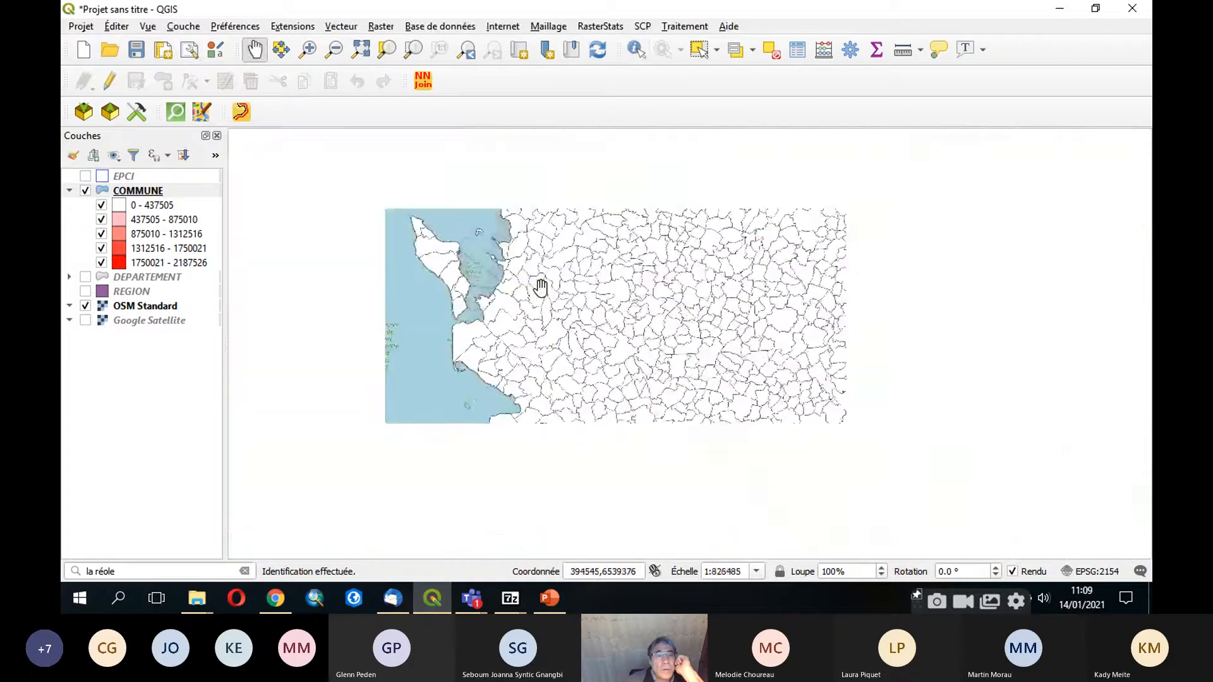
{"action": "left_click", "coordinate": [84, 190]}
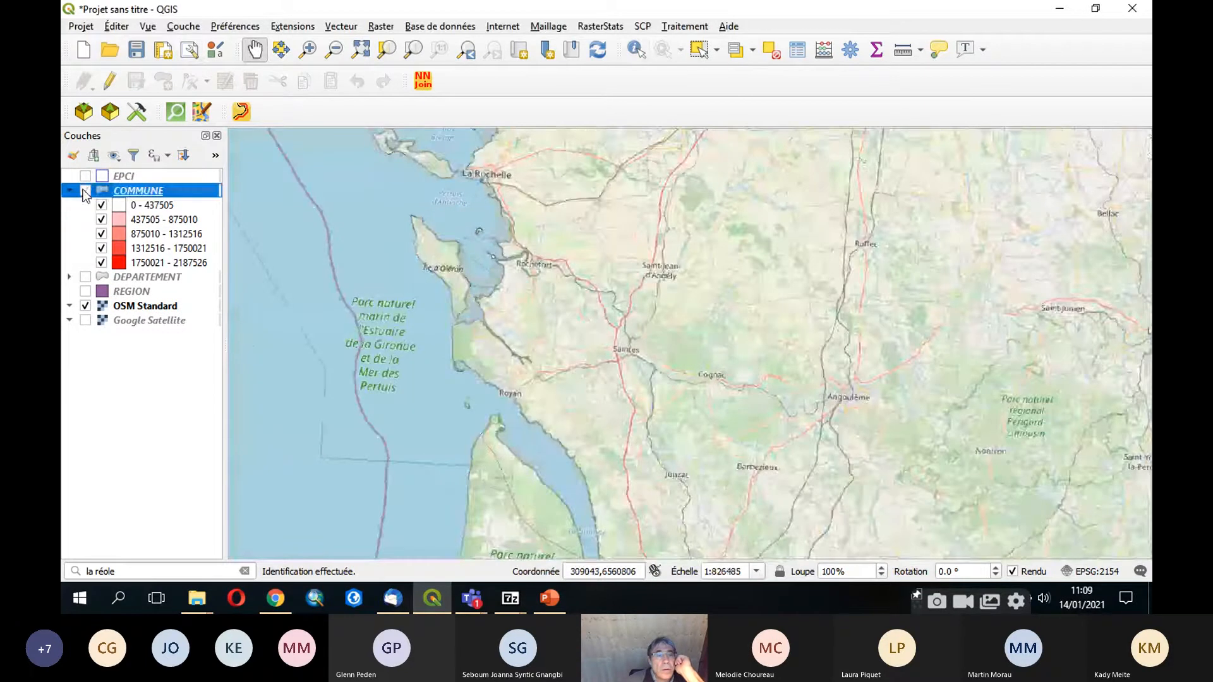
{"action": "left_click", "coordinate": [85, 190]}
{"action": "double_click", "coordinate": [151, 191]}
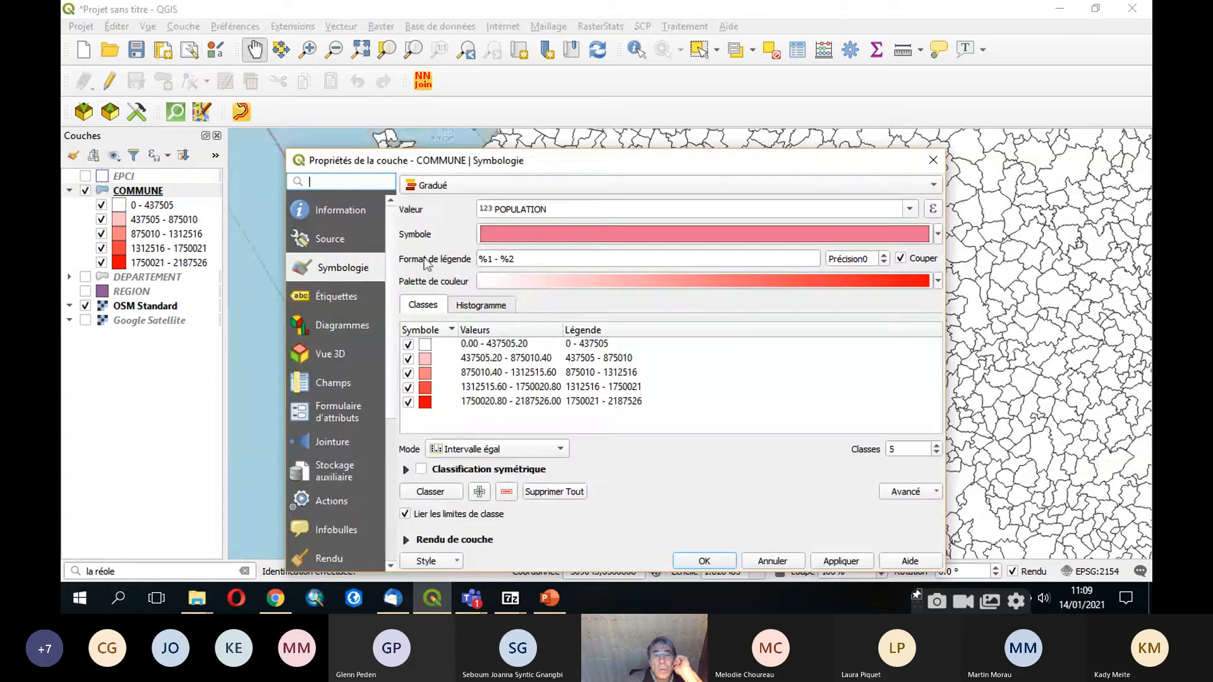
{"action": "left_click", "coordinate": [559, 450]}
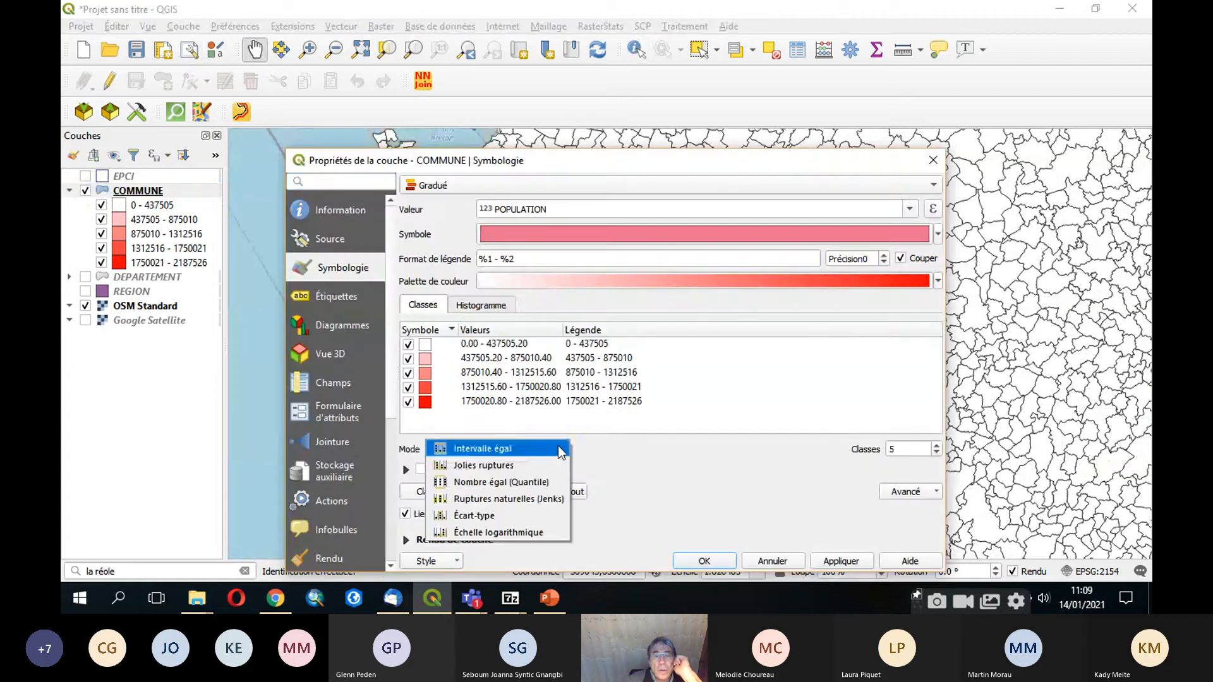
{"action": "left_click", "coordinate": [543, 499]}
{"action": "left_click", "coordinate": [840, 561]}
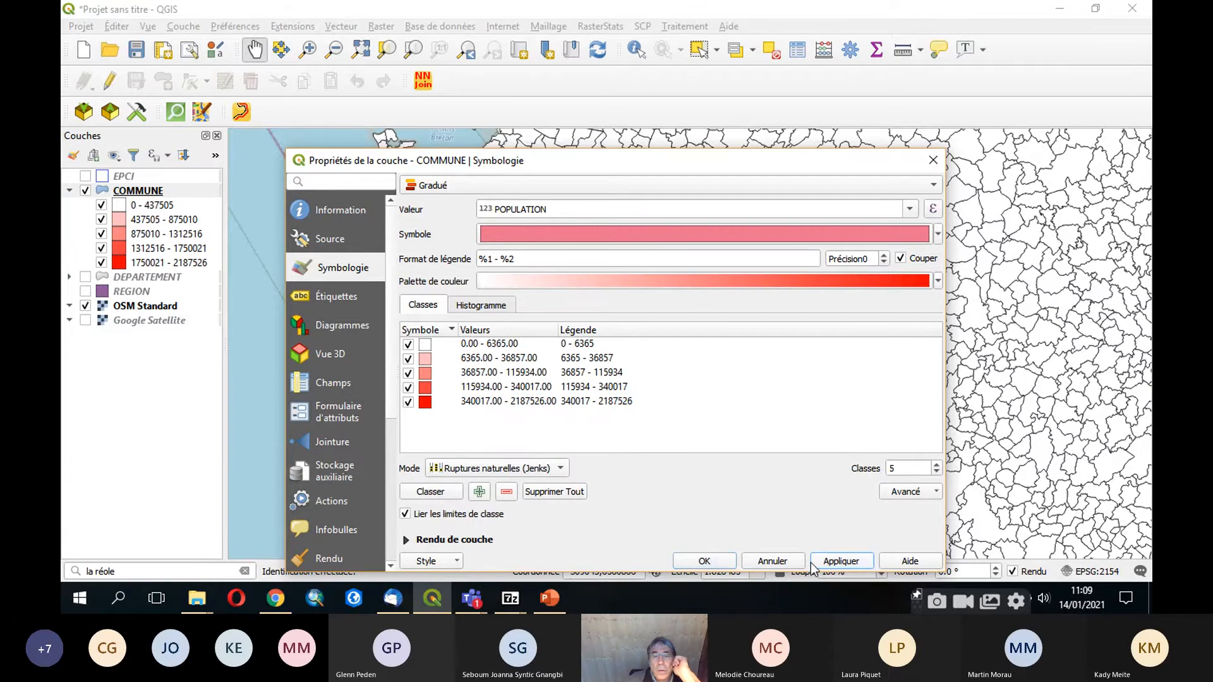
{"action": "left_click", "coordinate": [703, 561]}
Step: Examine how the COMMUNE population classes are distributed across western France and along the southern Brittany coast
{"action": "scroll", "coordinate": [794, 407], "scroll_direction": "down", "scroll_amount": 2}
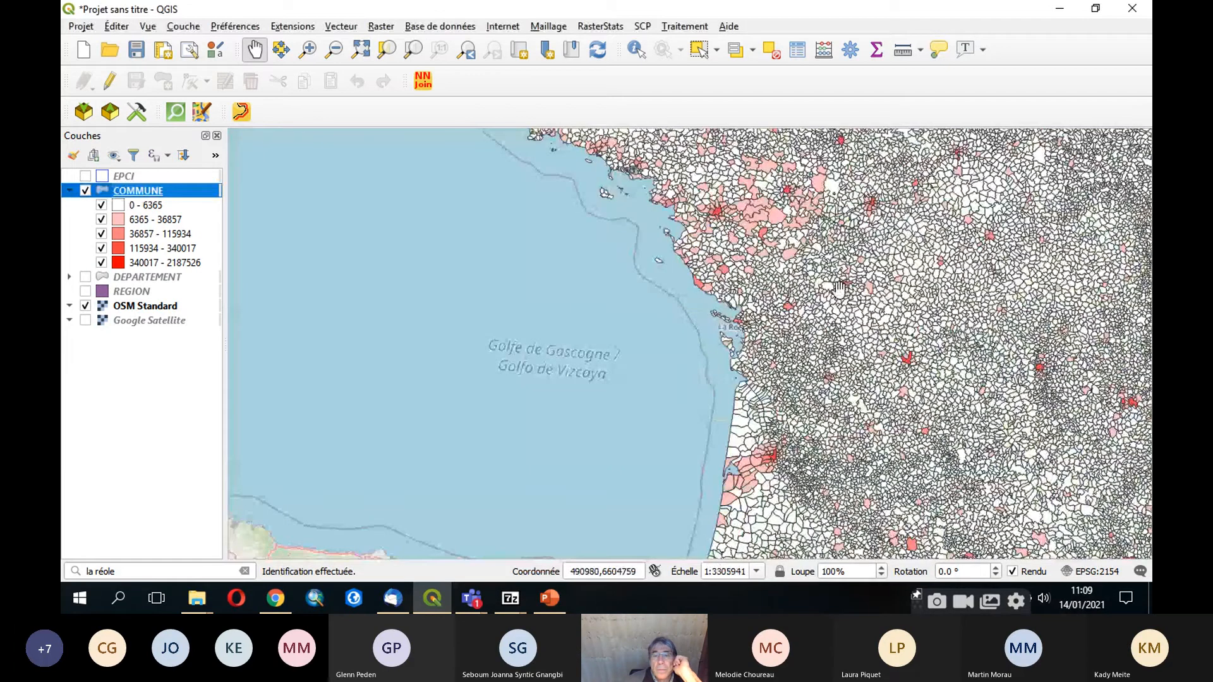
{"action": "scroll", "coordinate": [847, 296], "scroll_direction": "down", "scroll_amount": 1}
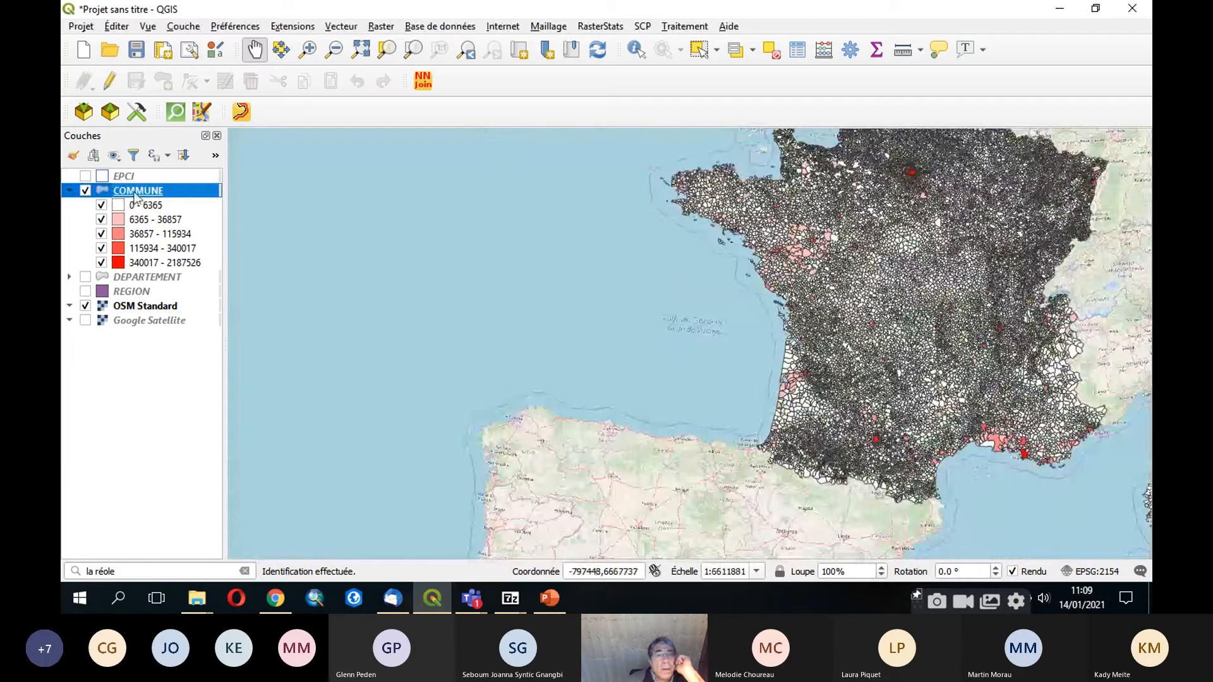
{"action": "scroll", "coordinate": [777, 252], "scroll_direction": "up", "scroll_amount": 1}
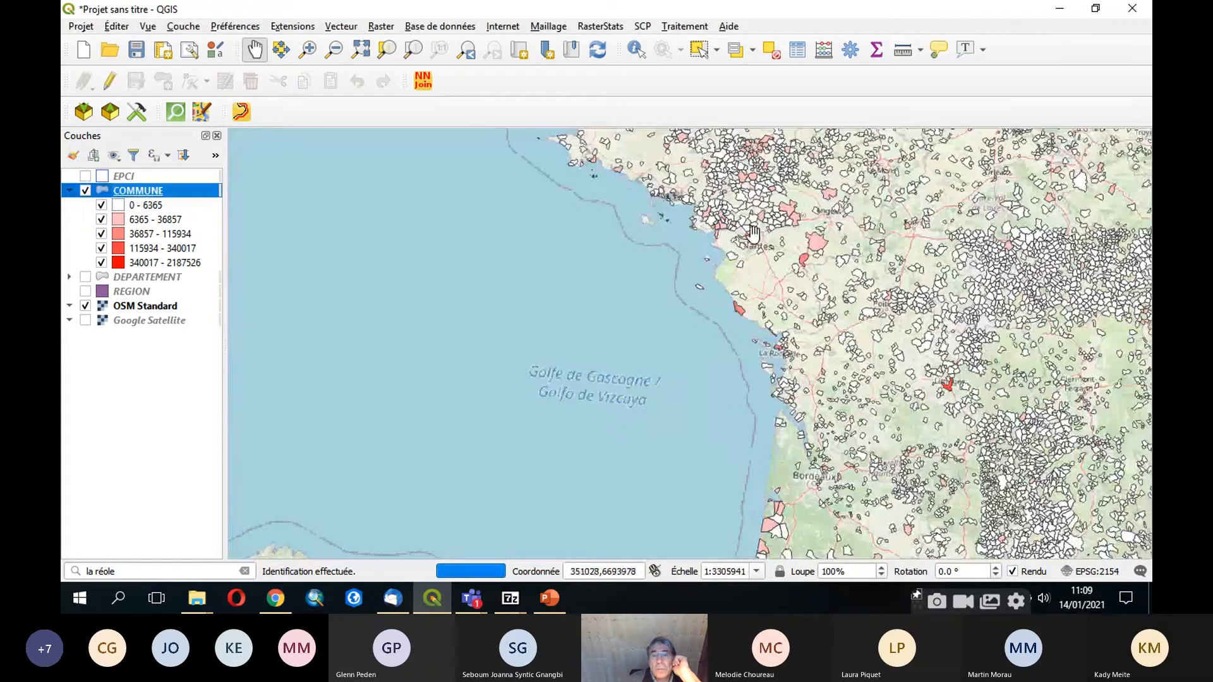
{"action": "left_click_drag", "start_coordinate": [755, 236], "coordinate": [795, 394]}
{"action": "scroll", "coordinate": [667, 365], "scroll_direction": "up", "scroll_amount": 2}
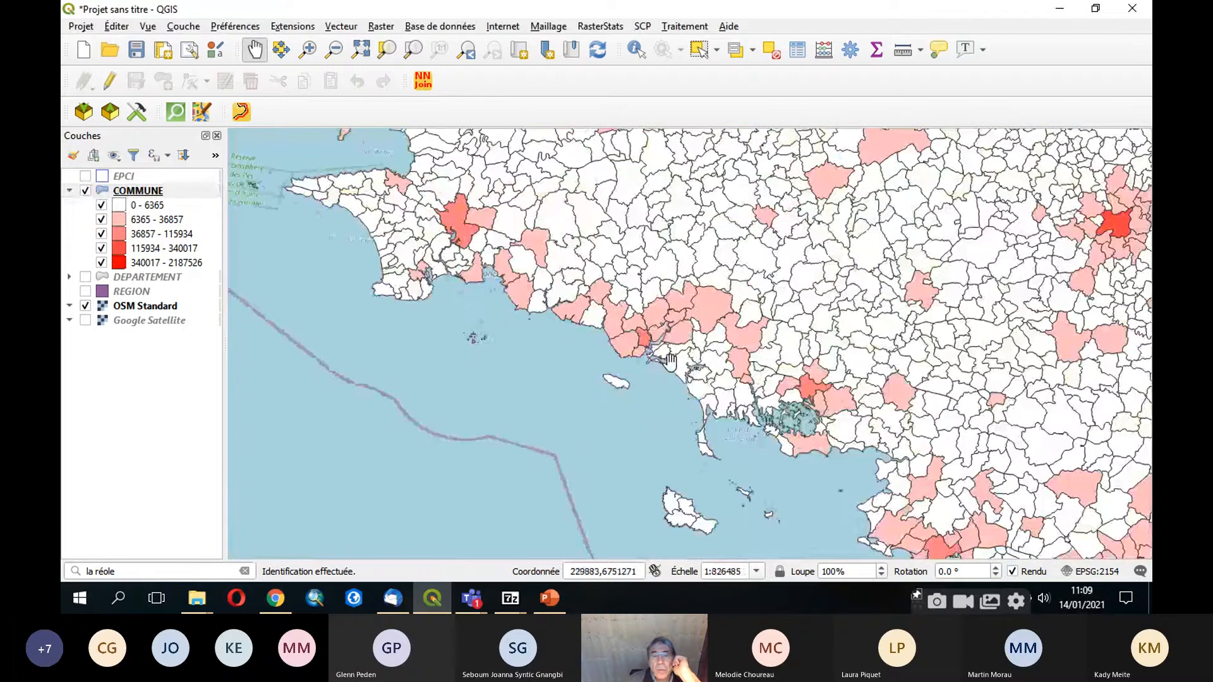
{"action": "scroll", "coordinate": [548, 335], "scroll_direction": "up", "scroll_amount": 1}
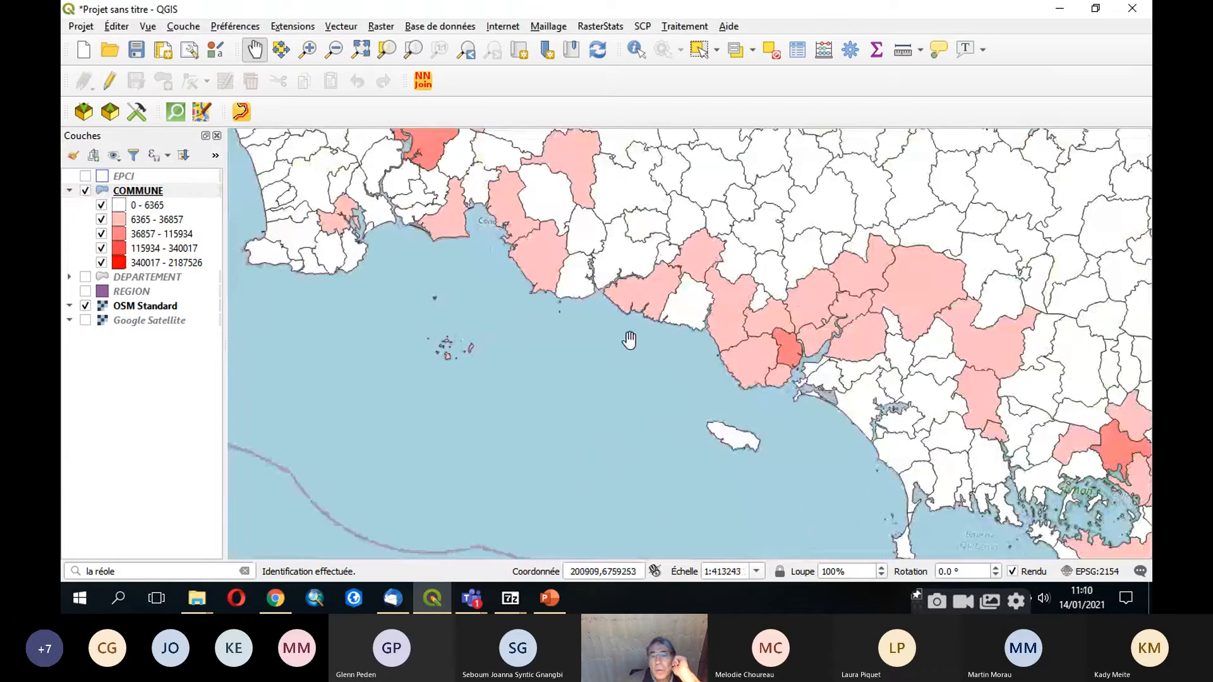
{"action": "scroll", "coordinate": [650, 348], "scroll_direction": "down", "scroll_amount": 1}
{"action": "left_click_drag", "start_coordinate": [823, 415], "coordinate": [709, 408]}
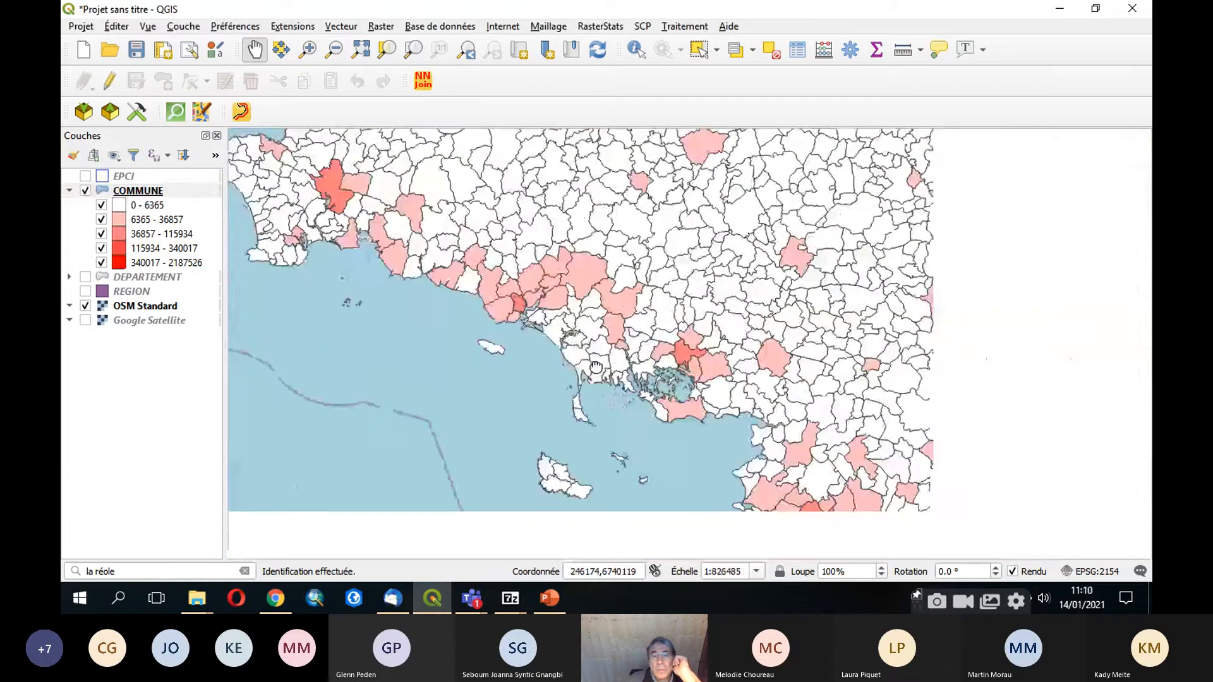
{"action": "scroll", "coordinate": [883, 486], "scroll_direction": "up", "scroll_amount": 1}
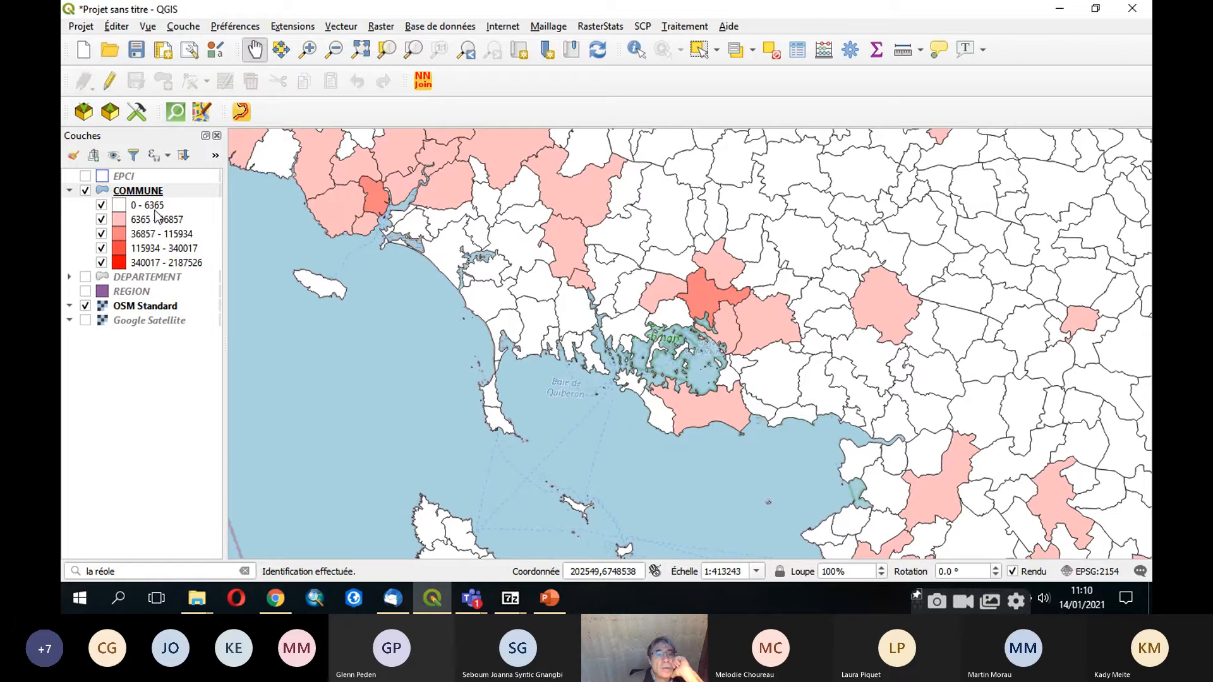
Step: Set the upper limit of the lowest COMMUNE population class to 3000
{"action": "left_click", "coordinate": [150, 191]}
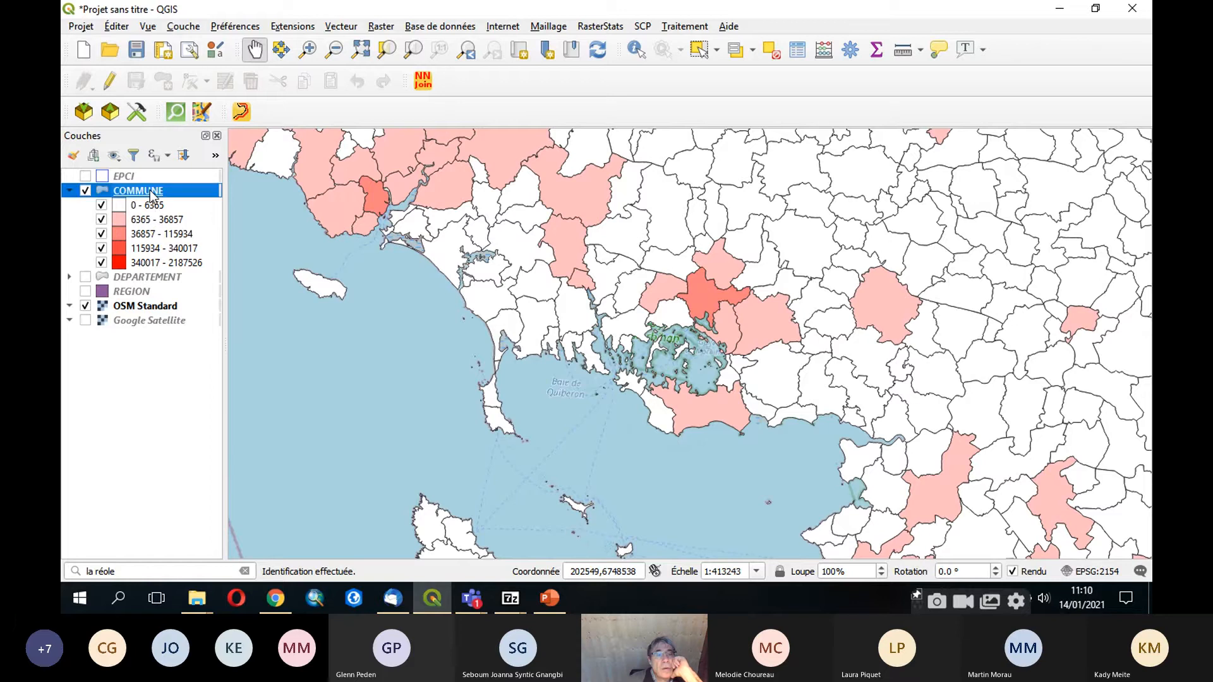
{"action": "double_click", "coordinate": [150, 192]}
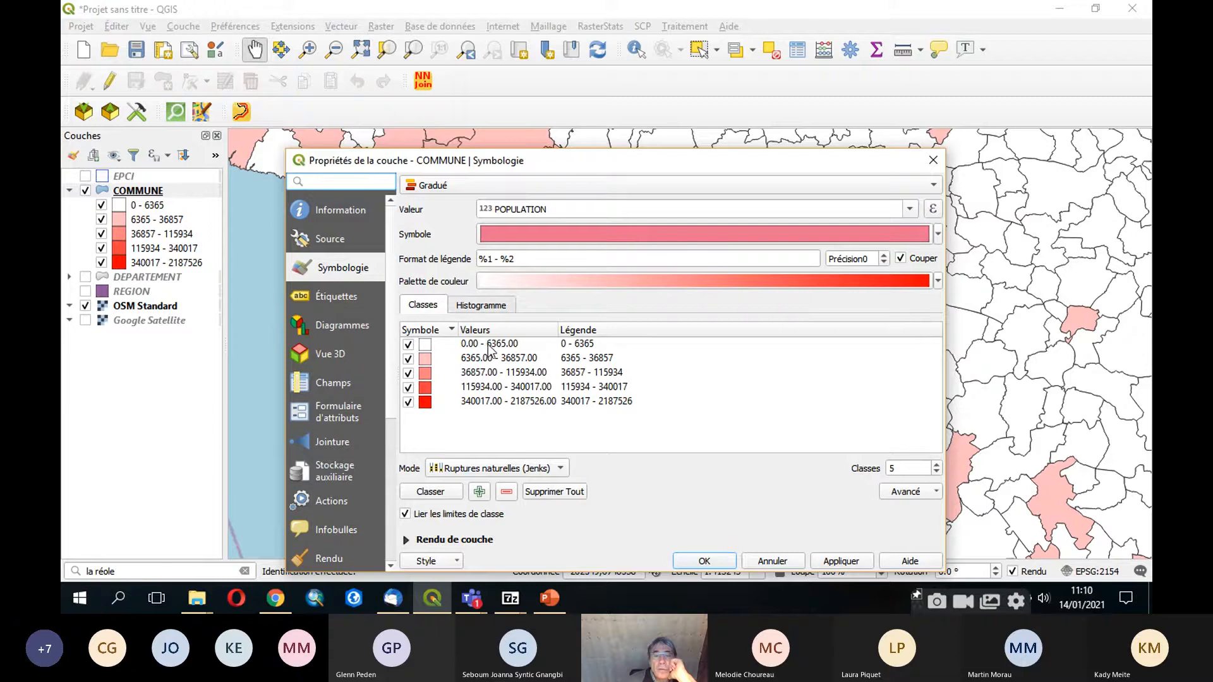
{"action": "double_click", "coordinate": [505, 349]}
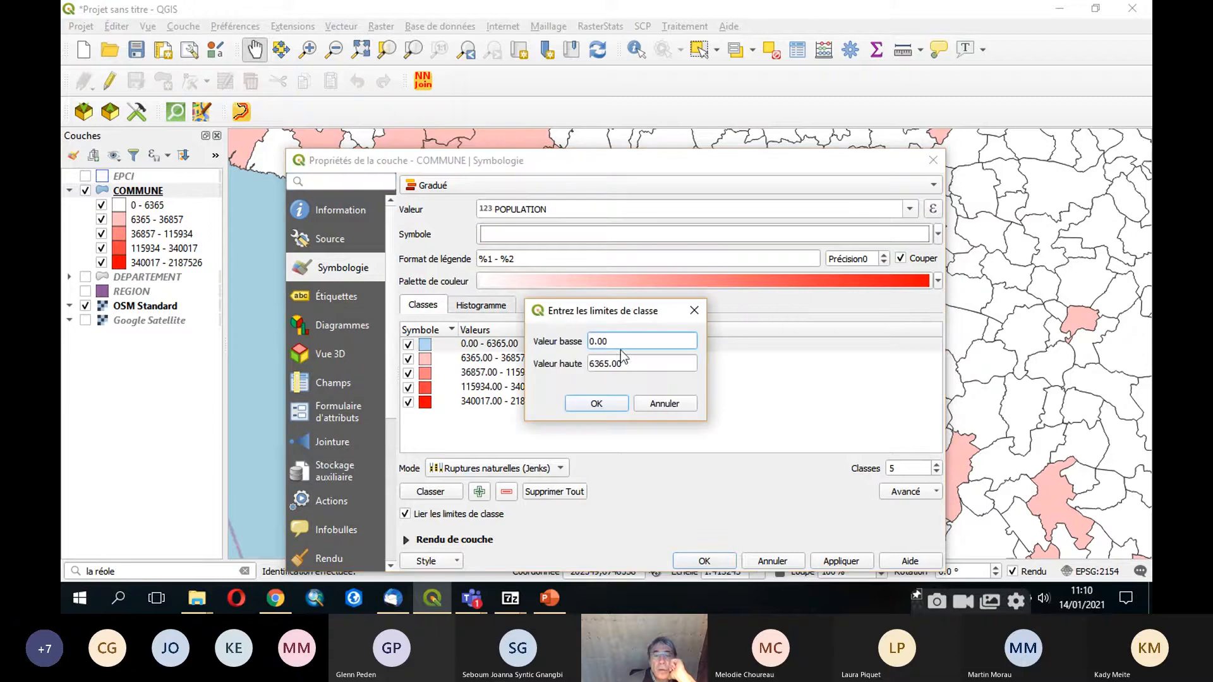
{"action": "double_click", "coordinate": [632, 362]}
{"action": "type", "text": "3000"}
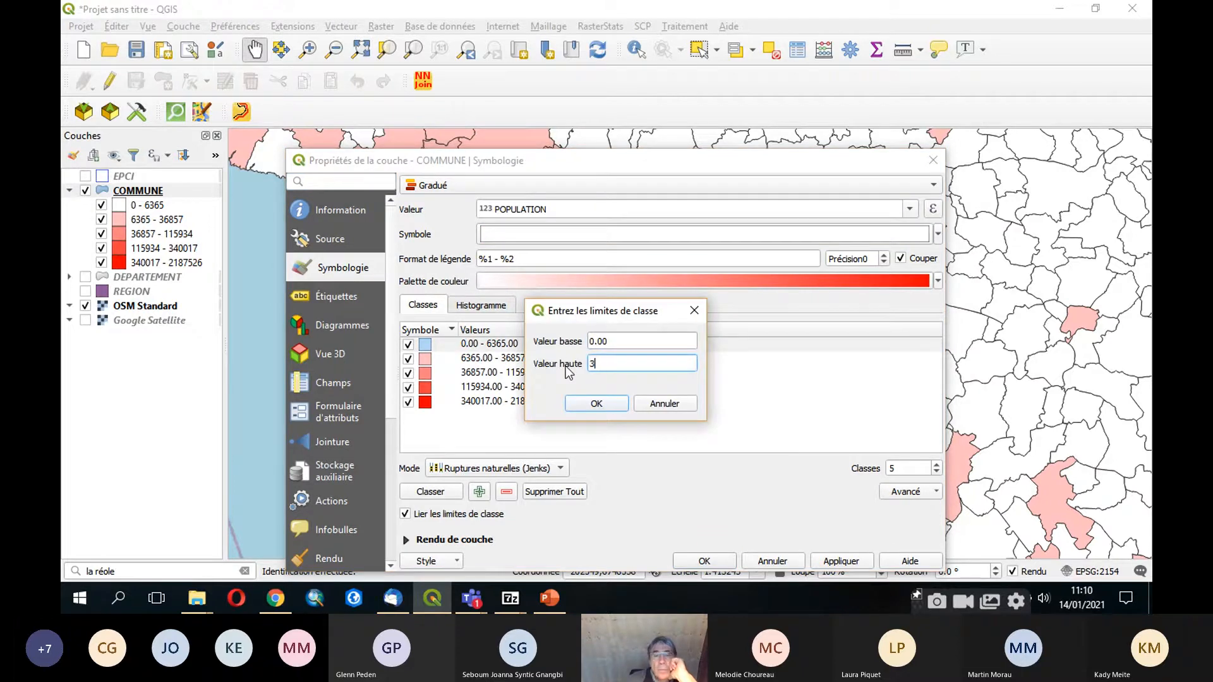
{"action": "left_click", "coordinate": [605, 406]}
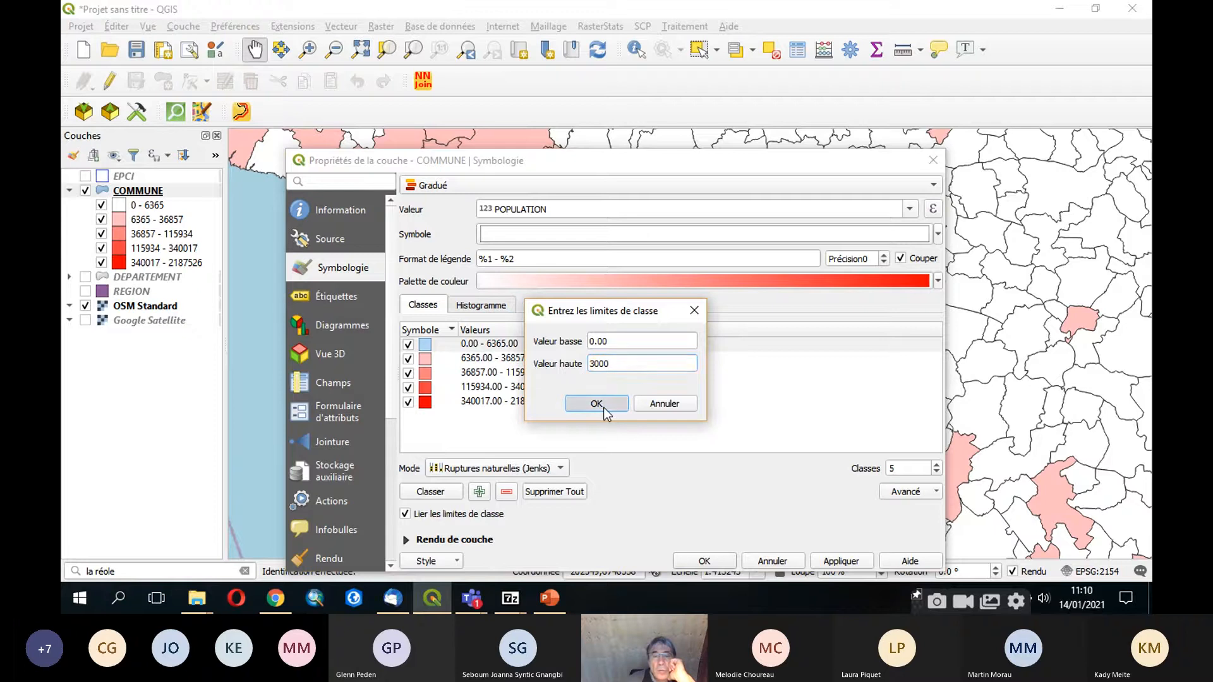
Step: Assign the "gray 3 fill" symbol to the 0 - 3000 population class
{"action": "left_click", "coordinate": [432, 362]}
{"action": "double_click", "coordinate": [427, 348]}
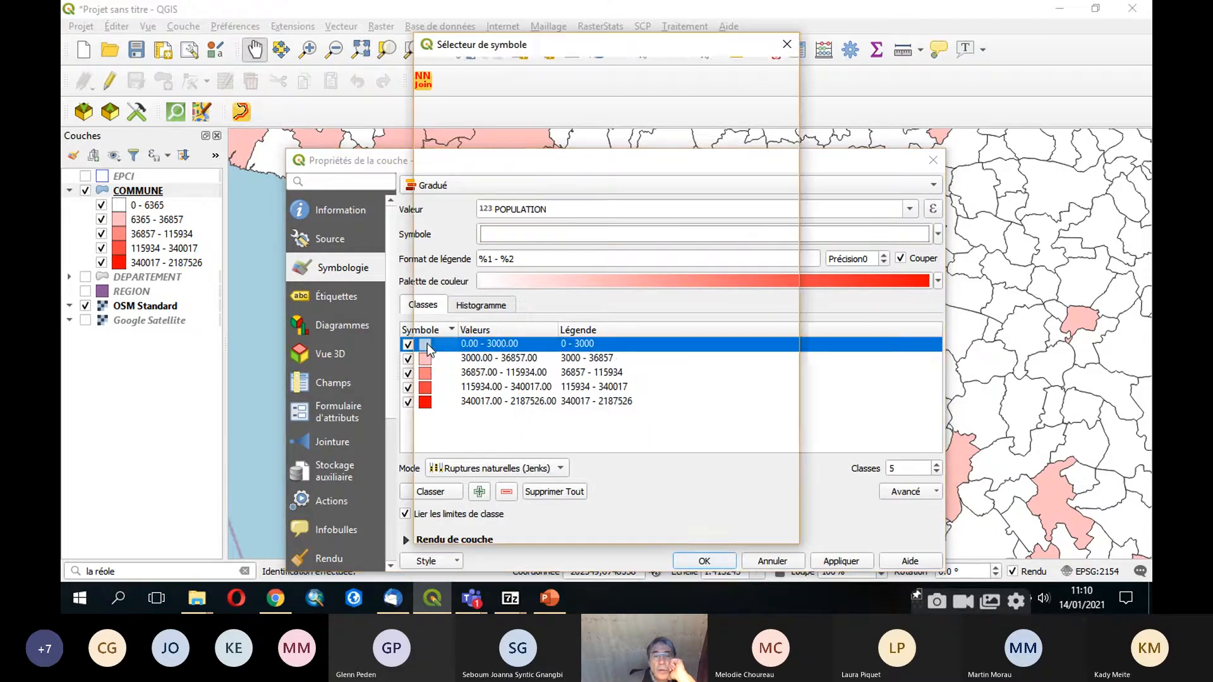
{"action": "left_click", "coordinate": [566, 355]}
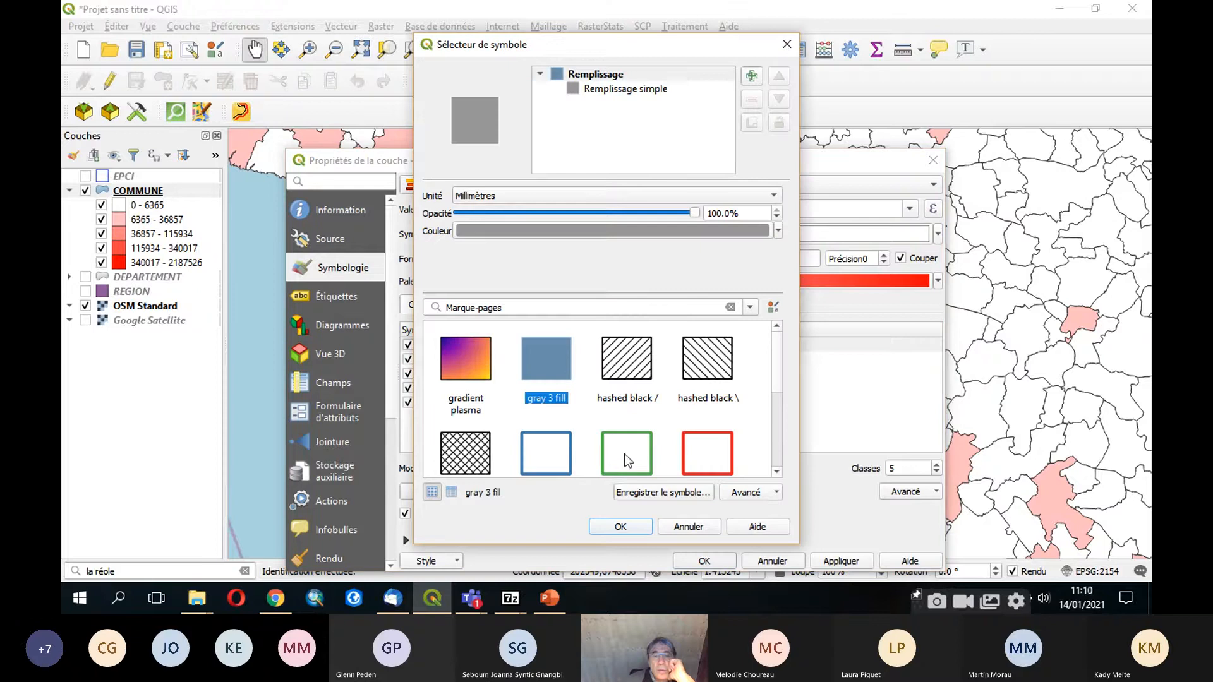
{"action": "left_click", "coordinate": [623, 528]}
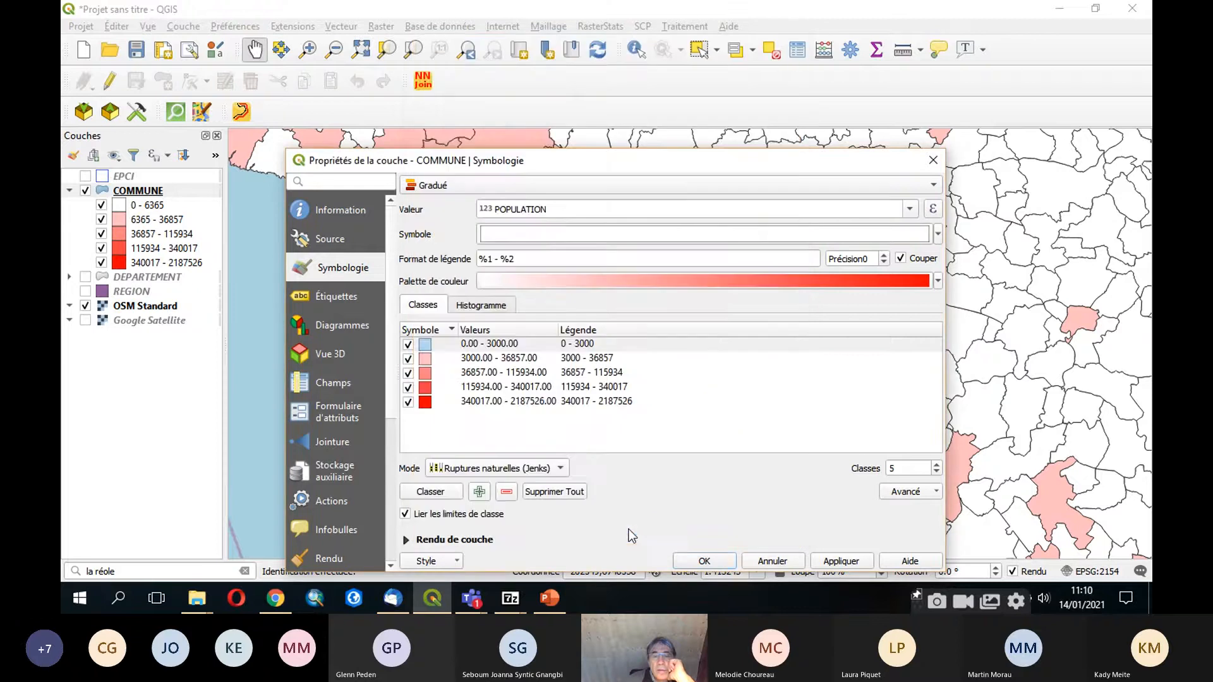
Step: Set the upper limit of the second population class to 10000
{"action": "left_click", "coordinate": [425, 359]}
{"action": "double_click", "coordinate": [486, 362]}
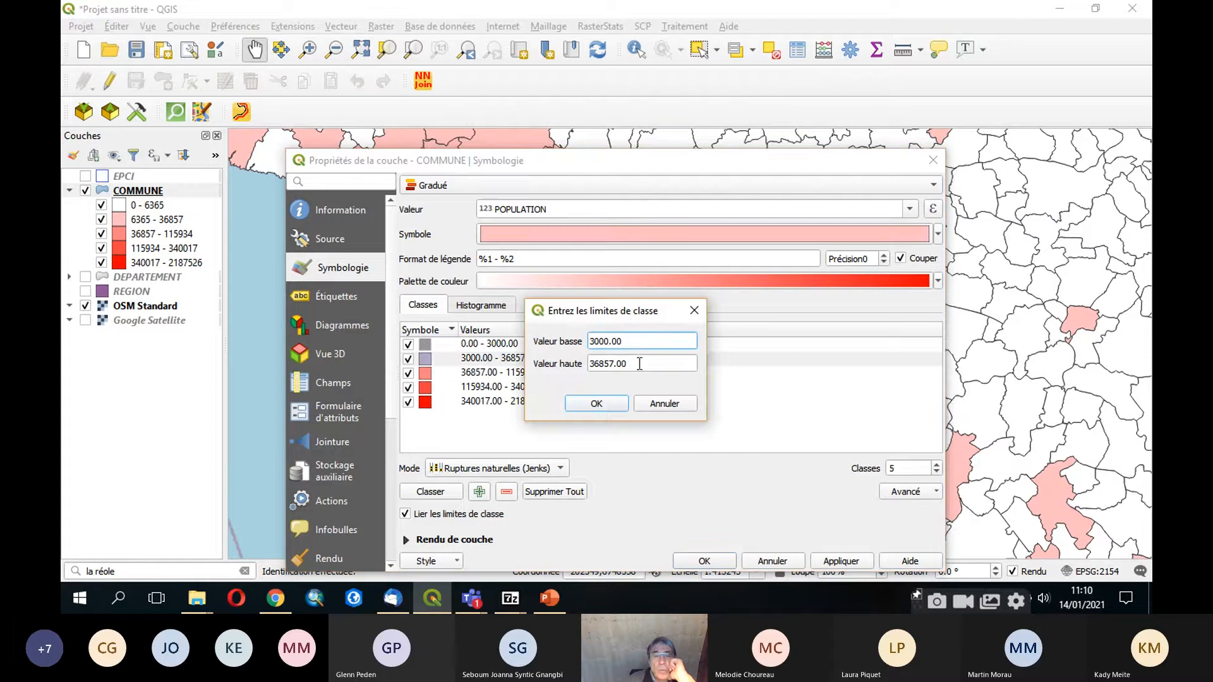
{"action": "left_click_drag", "start_coordinate": [641, 364], "coordinate": [572, 369]}
{"action": "type", "text": "10"}
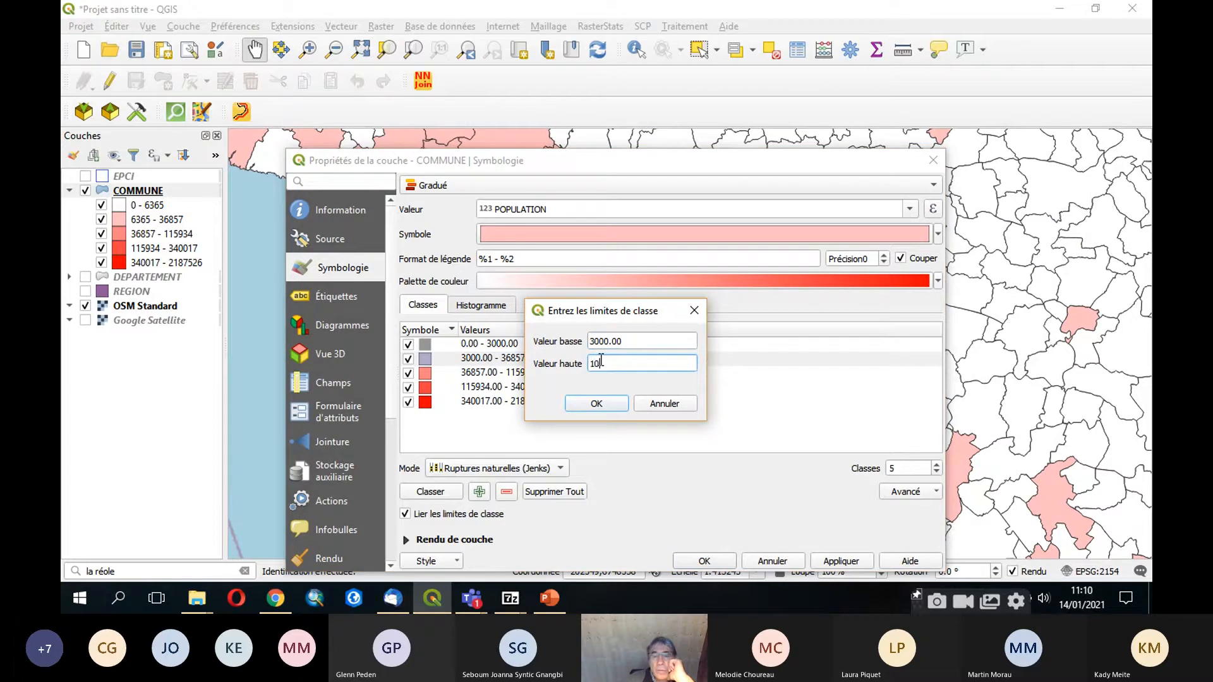
{"action": "type", "text": "000"}
{"action": "left_click", "coordinate": [613, 403]}
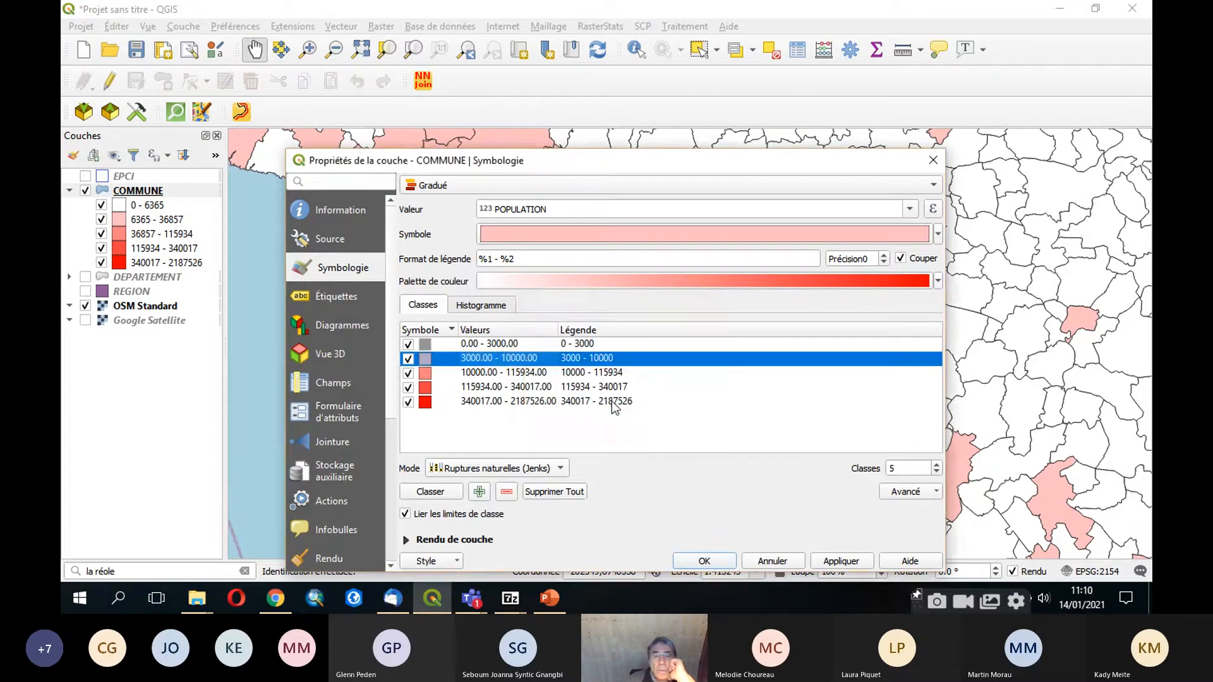
Step: Set the upper limit of the third population class to 50000, keeping its symbol as it is
{"action": "double_click", "coordinate": [429, 374]}
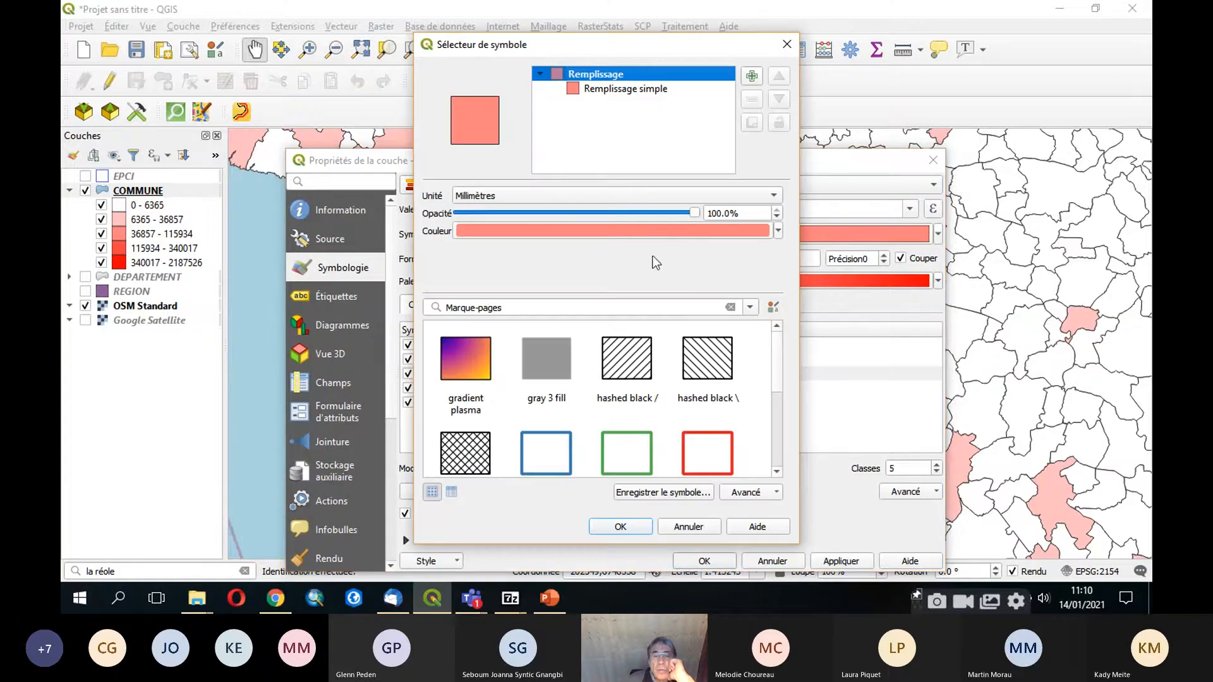
{"action": "left_click", "coordinate": [692, 526]}
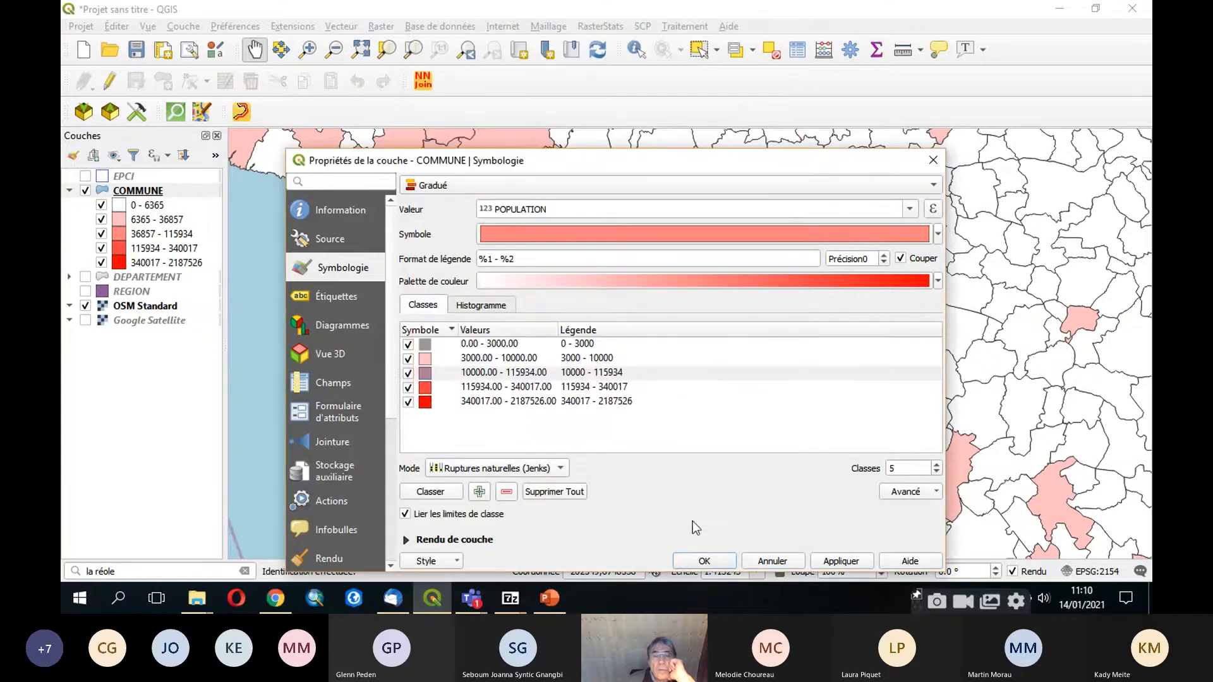
{"action": "double_click", "coordinate": [523, 372]}
{"action": "double_click", "coordinate": [640, 361]}
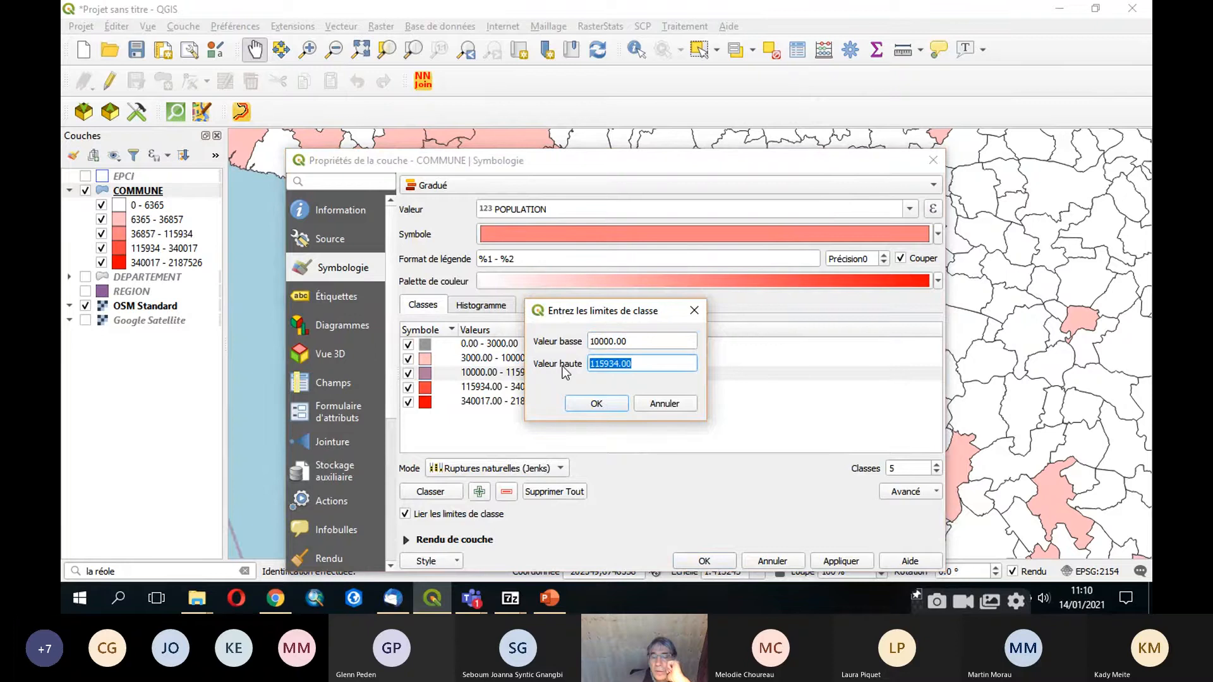
{"action": "type", "text": "50000"}
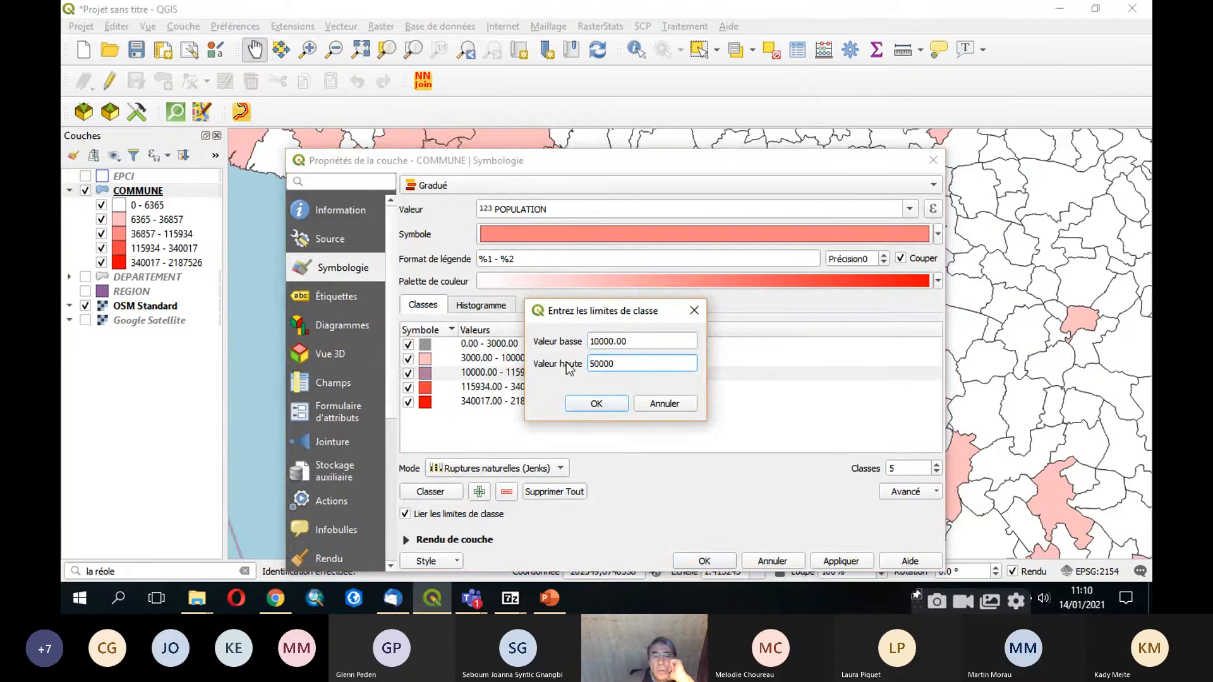
{"action": "left_click", "coordinate": [596, 403]}
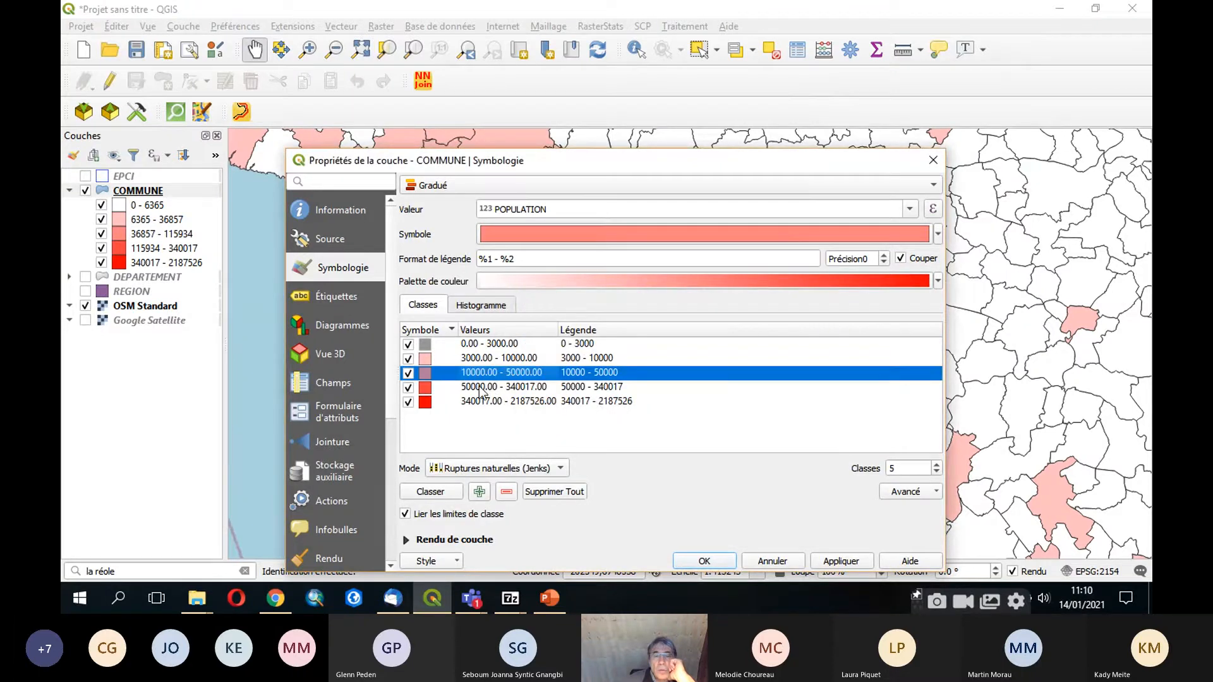
Step: Set the upper limit of the fourth population class to 200000
{"action": "double_click", "coordinate": [478, 387]}
{"action": "left_click_drag", "start_coordinate": [656, 360], "coordinate": [608, 361]}
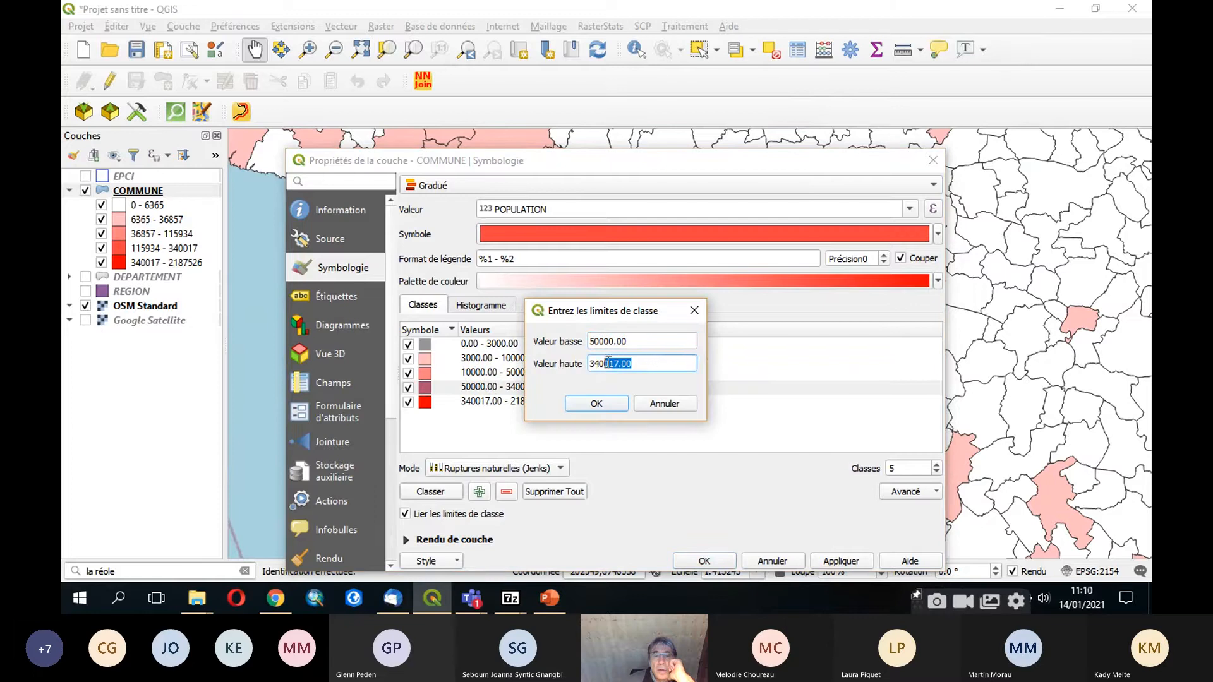
{"action": "type", "text": "1"}
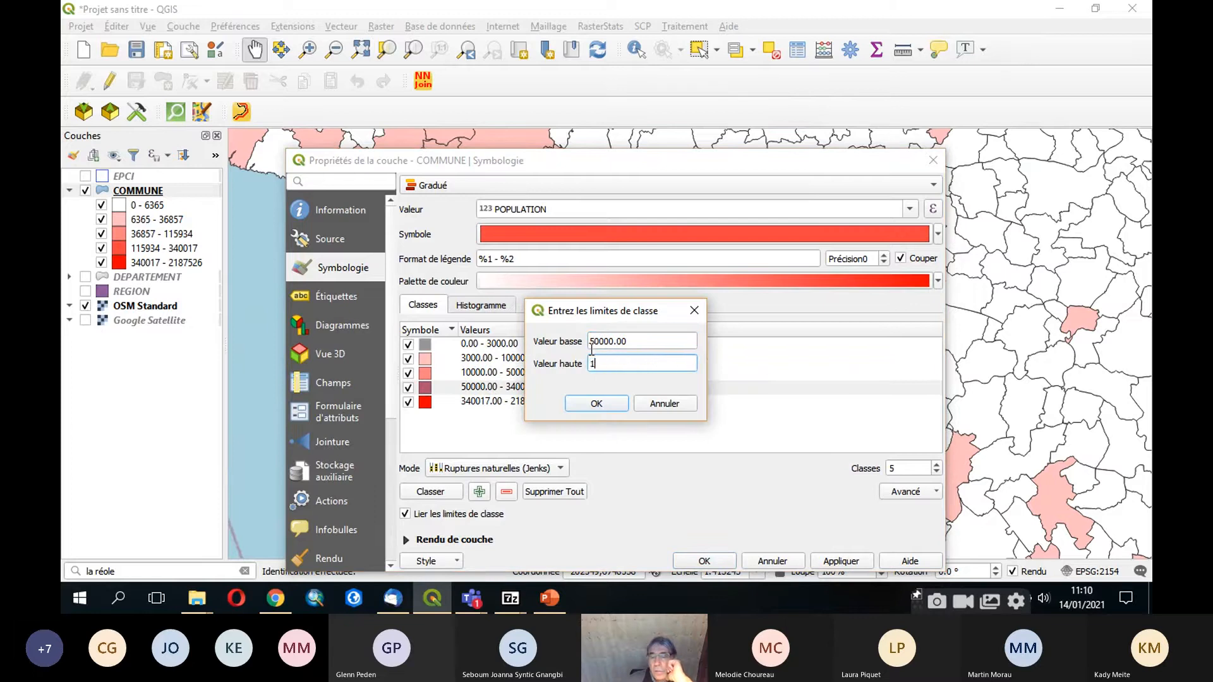
{"action": "type", "text": "50"}
{"action": "key", "text": "BackSpace"}
{"action": "type", "text": "200000"}
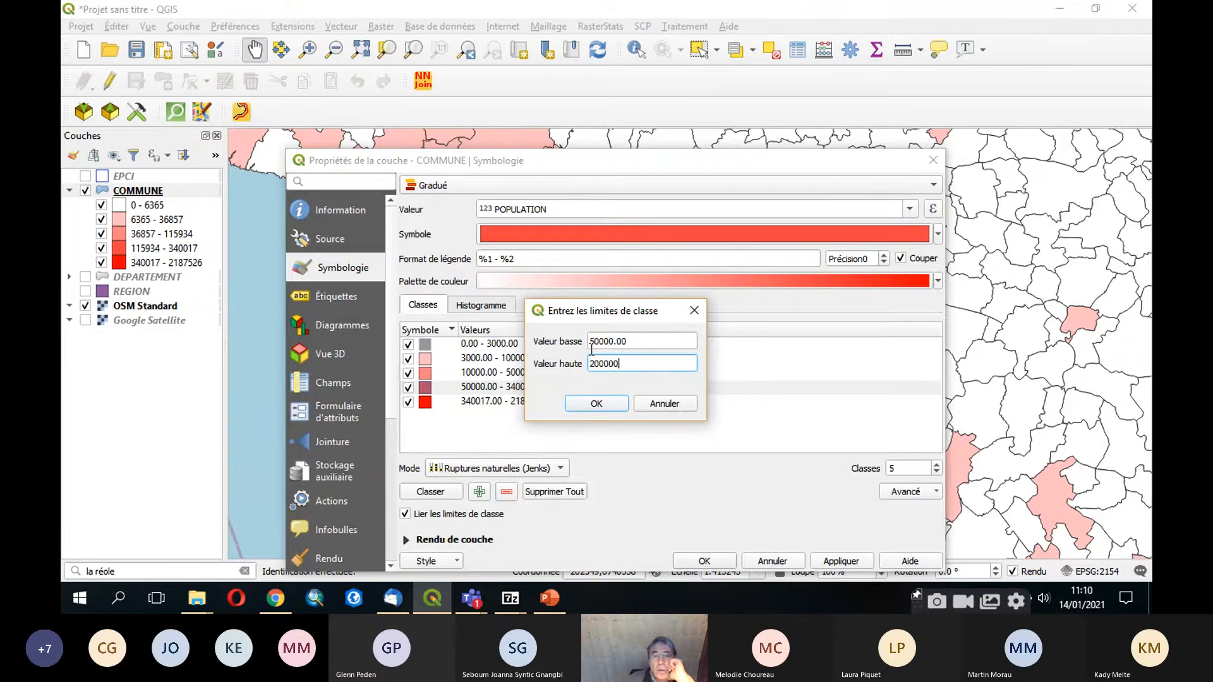
{"action": "left_click", "coordinate": [593, 404]}
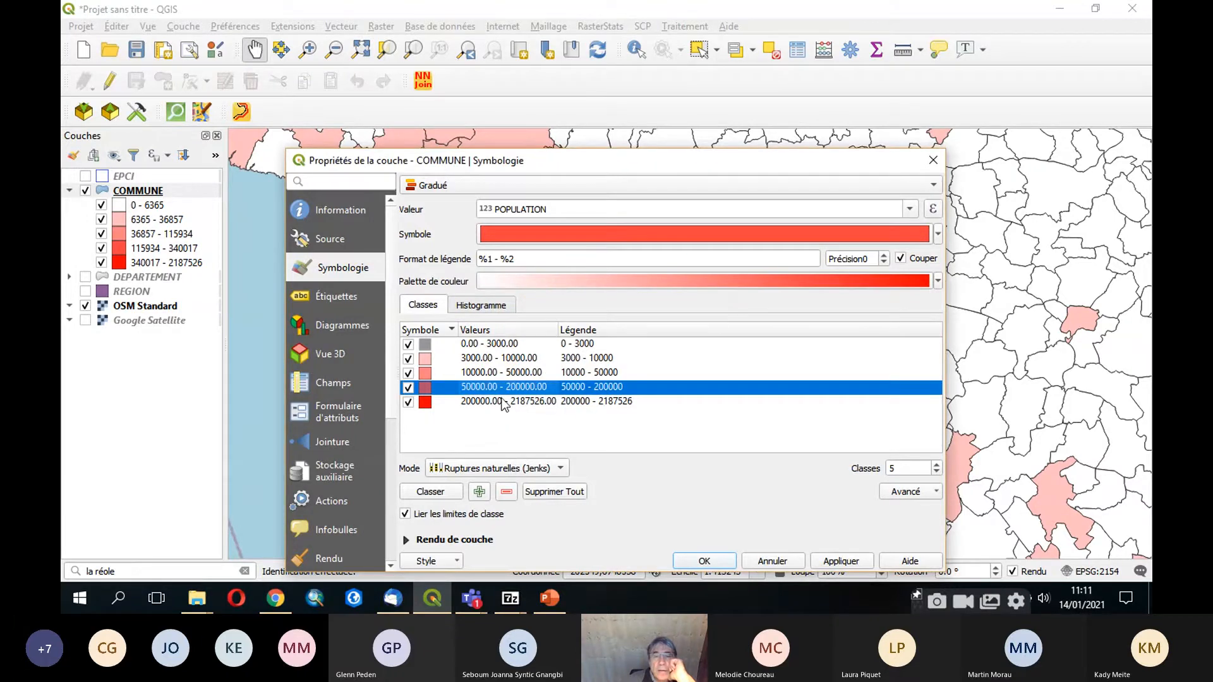
Step: Change the fill colour of the 3000 - 10000 population class to pale turquoise
{"action": "double_click", "coordinate": [428, 358]}
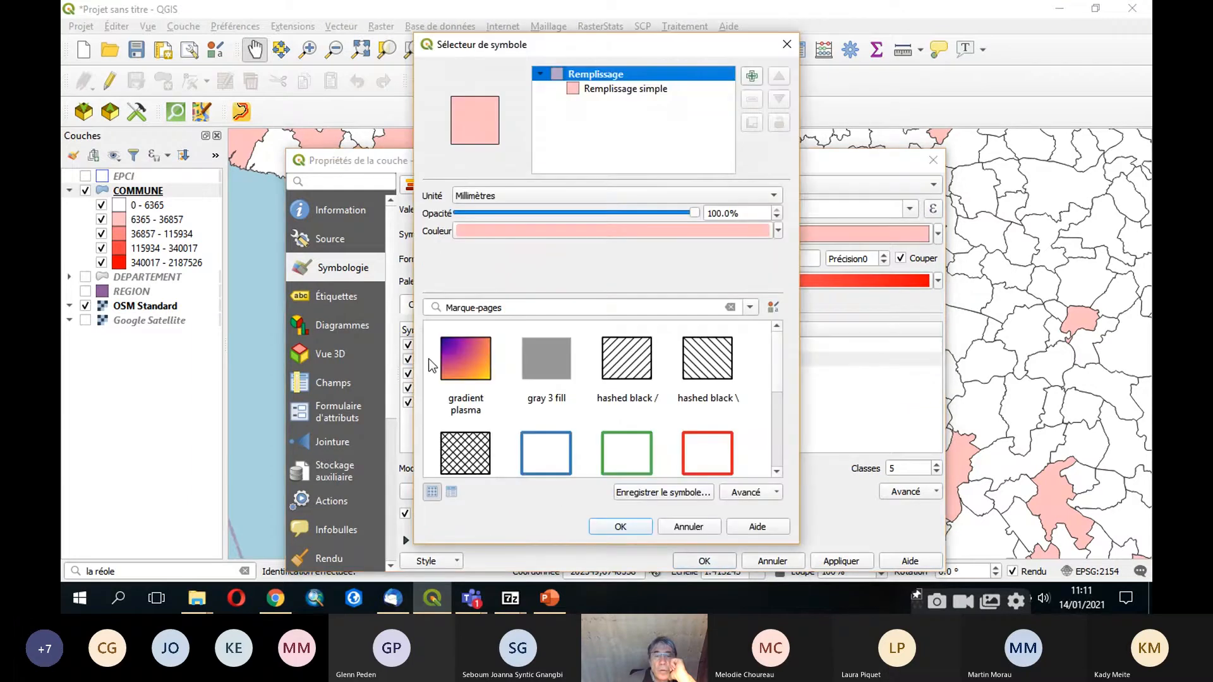
{"action": "left_click", "coordinate": [783, 230]}
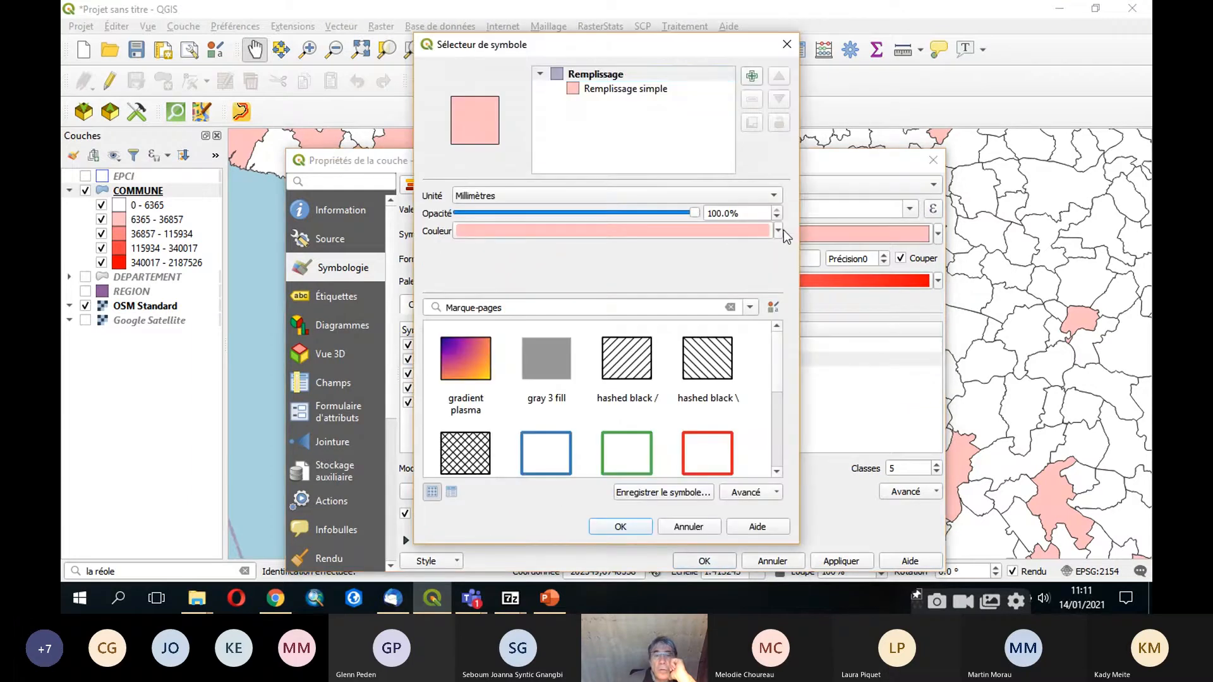
{"action": "left_click", "coordinate": [556, 231]}
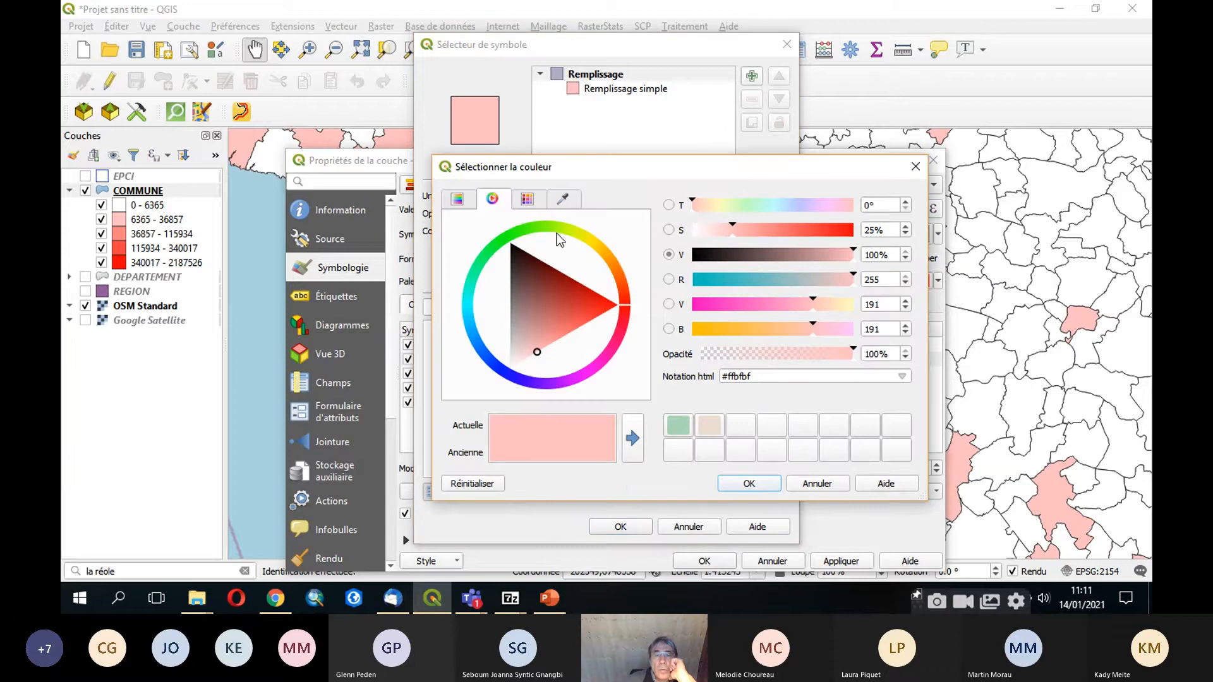
{"action": "left_click", "coordinate": [611, 264]}
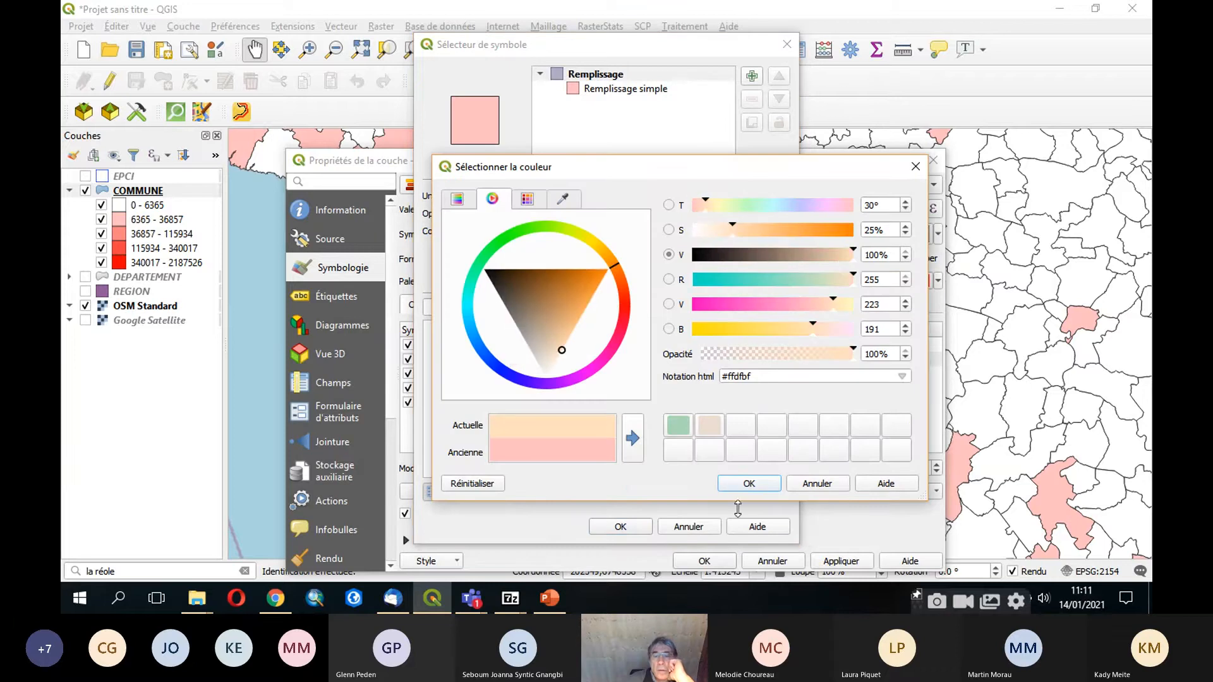
{"action": "left_click", "coordinate": [476, 292]}
{"action": "left_click", "coordinate": [750, 483]}
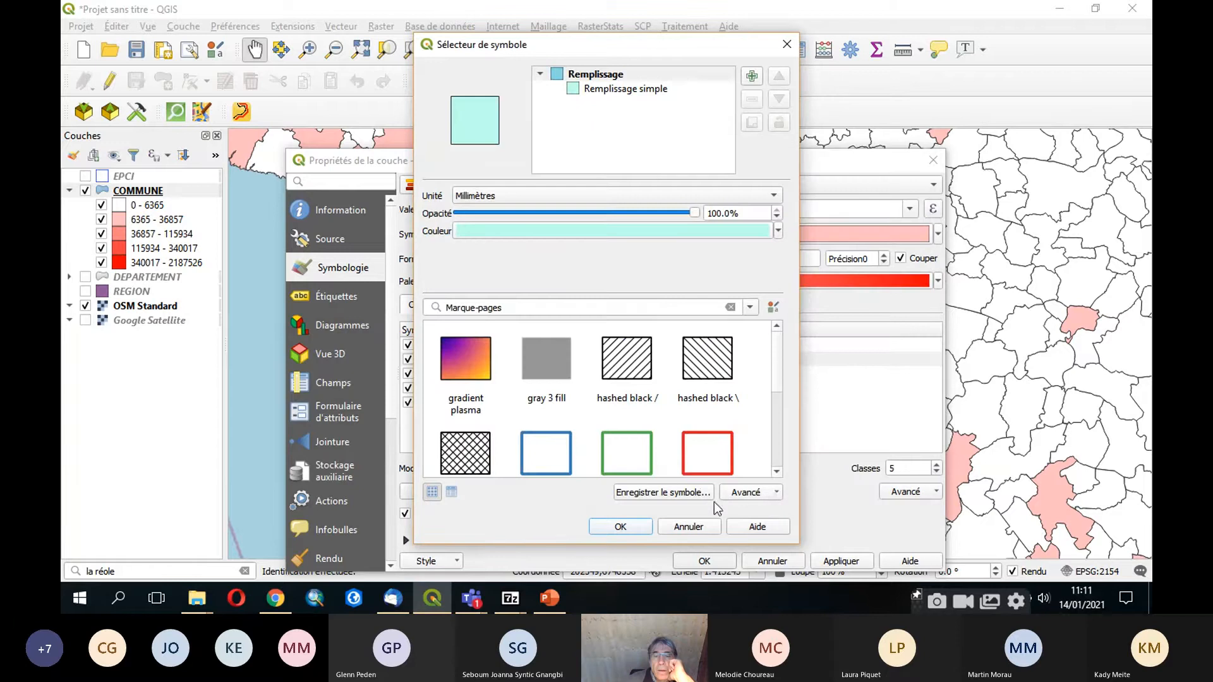
{"action": "left_click", "coordinate": [638, 526]}
Step: Change the fill colour of the 10000 - 50000 population class to ochre #bea461
{"action": "left_click", "coordinate": [430, 375]}
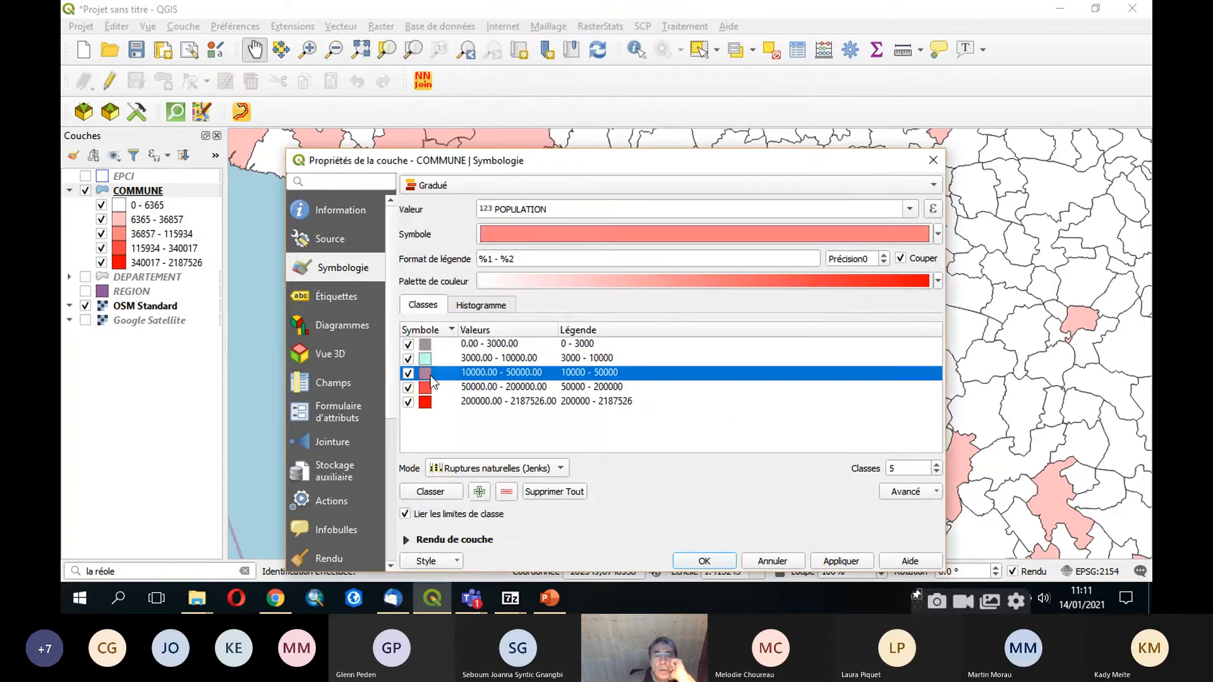
{"action": "double_click", "coordinate": [426, 372]}
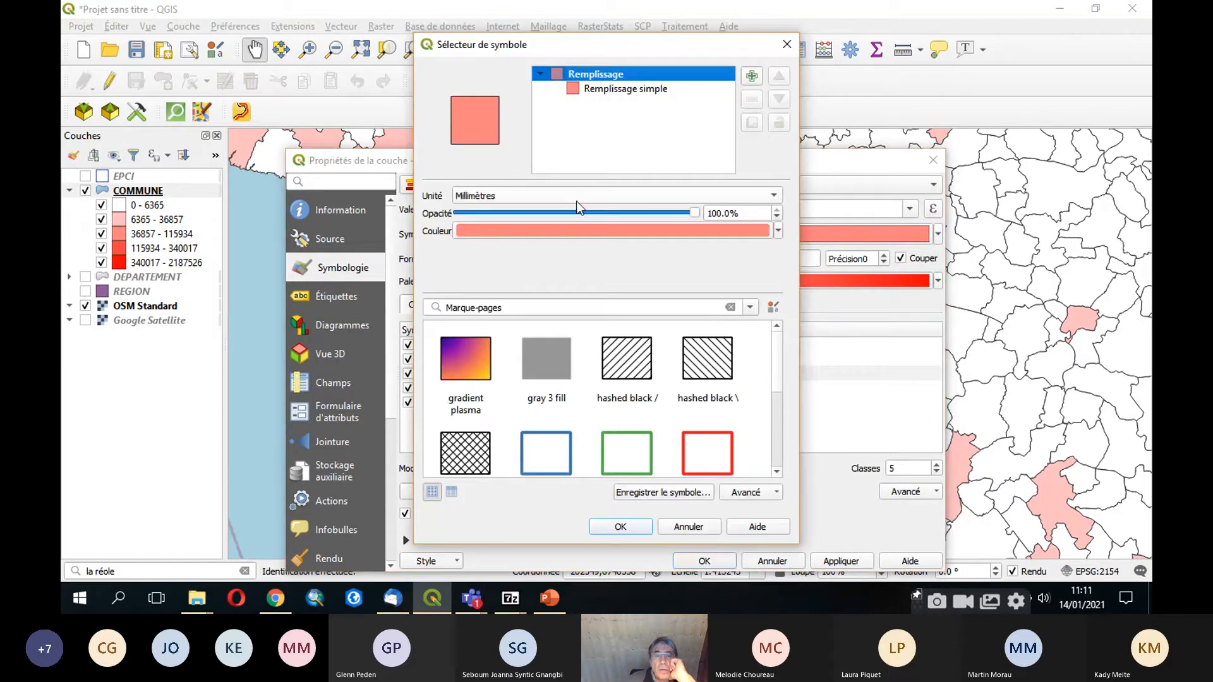
{"action": "left_click", "coordinate": [558, 232]}
{"action": "left_click", "coordinate": [554, 308]}
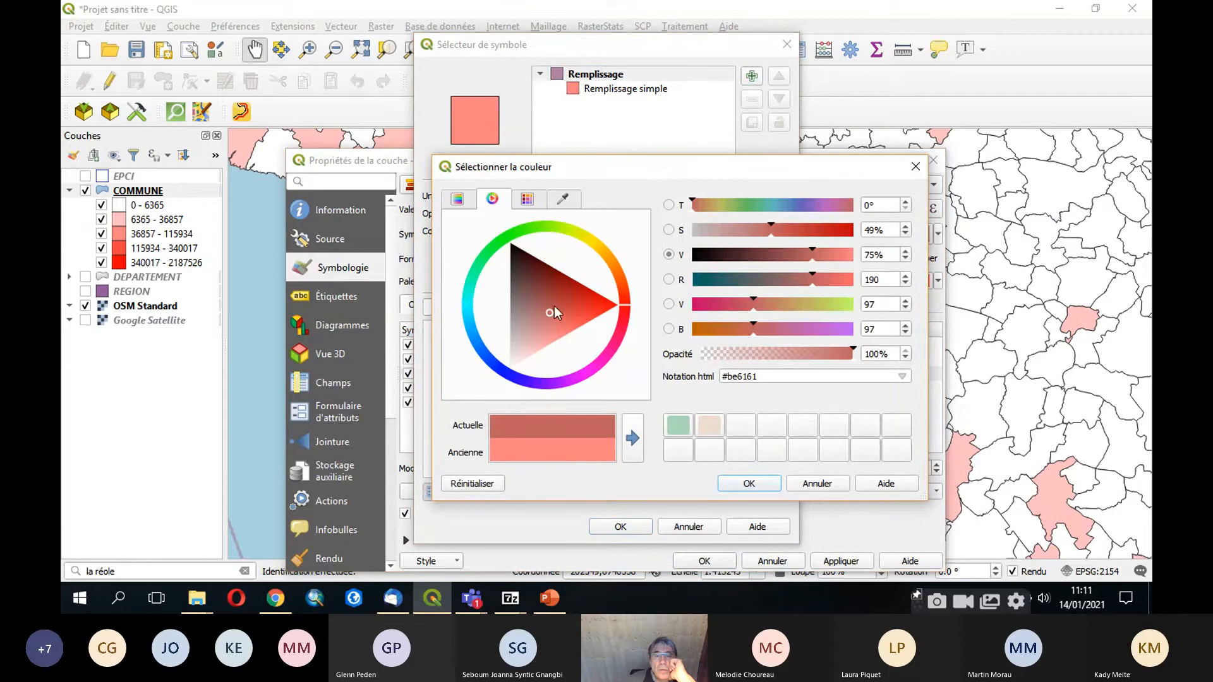
{"action": "left_click", "coordinate": [604, 254]}
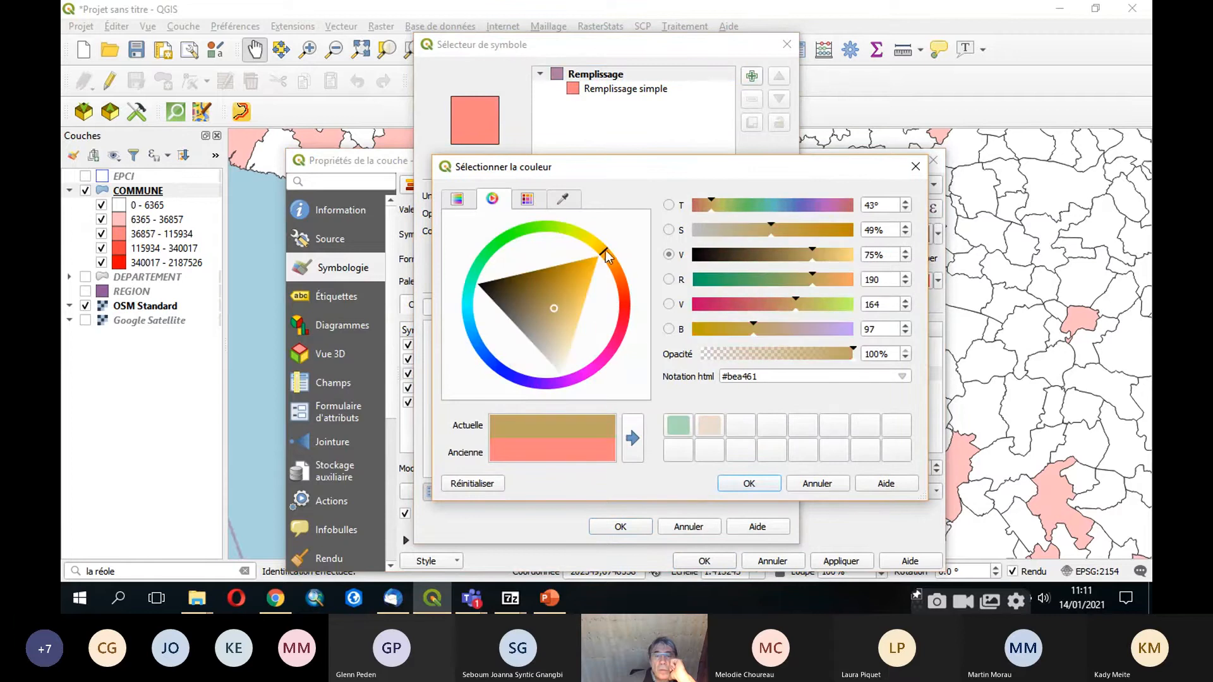
{"action": "left_click", "coordinate": [749, 484]}
{"action": "left_click", "coordinate": [621, 527]}
Step: Apply the graduated population symbology to the COMMUNE layer and close its properties
{"action": "left_click", "coordinate": [457, 364]}
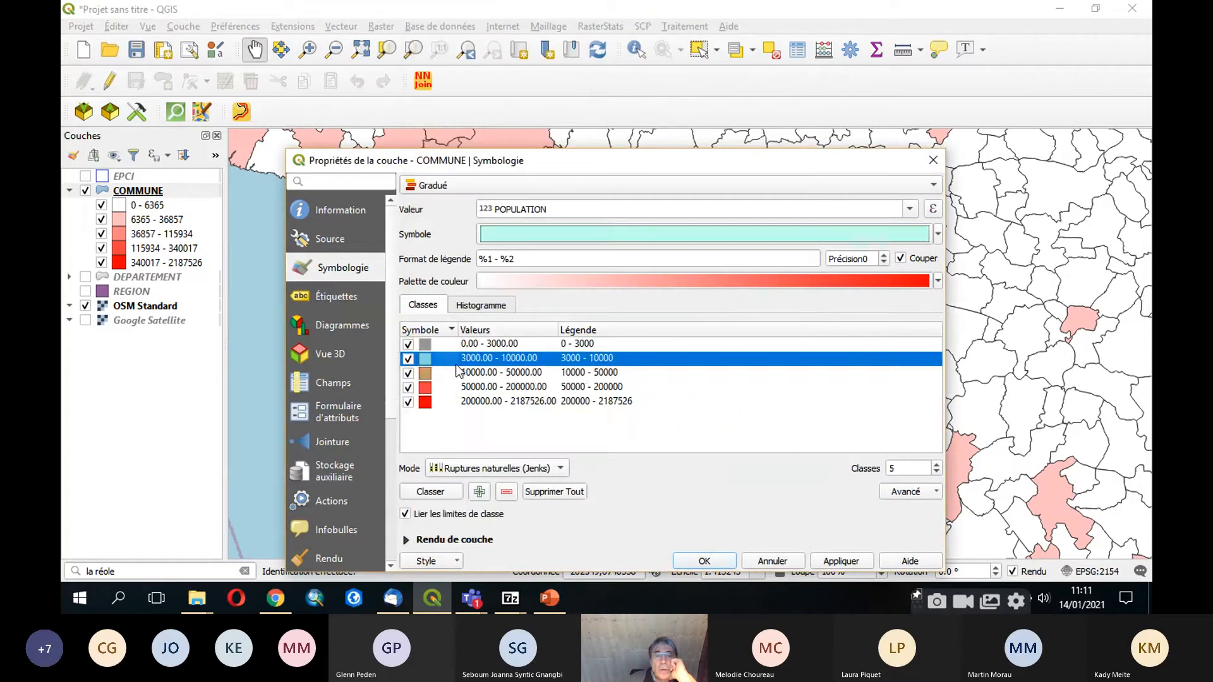
{"action": "left_click", "coordinate": [455, 378]}
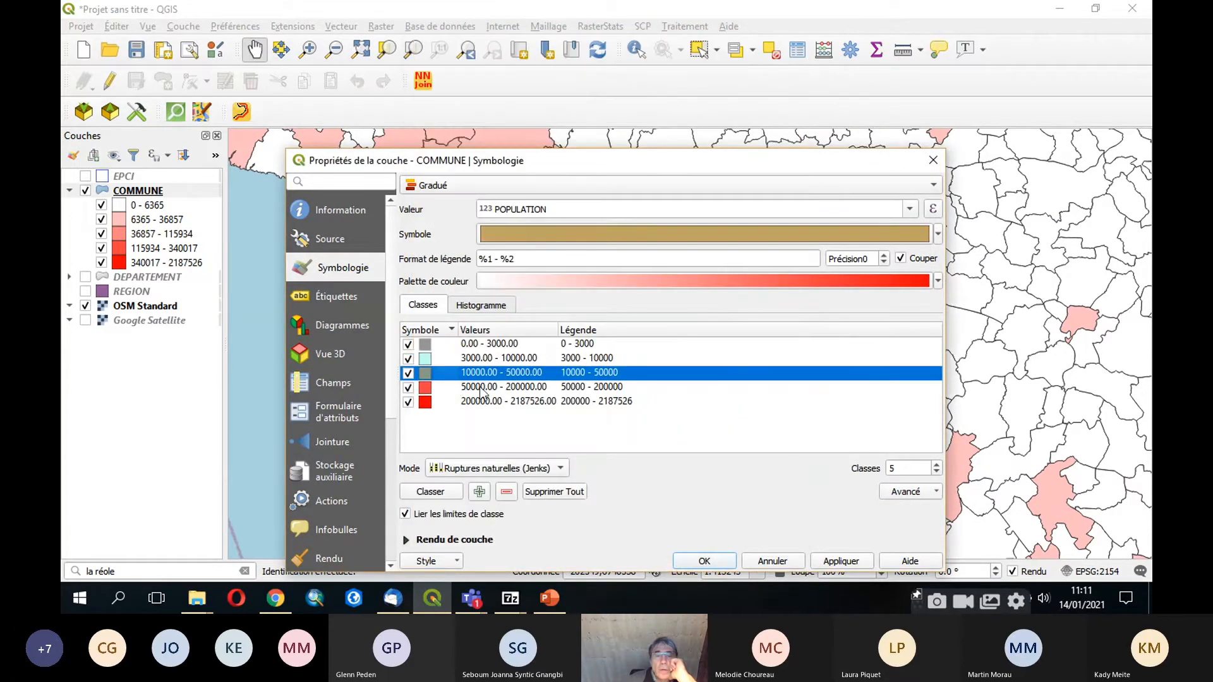
{"action": "left_click", "coordinate": [847, 561]}
{"action": "left_click", "coordinate": [704, 561]}
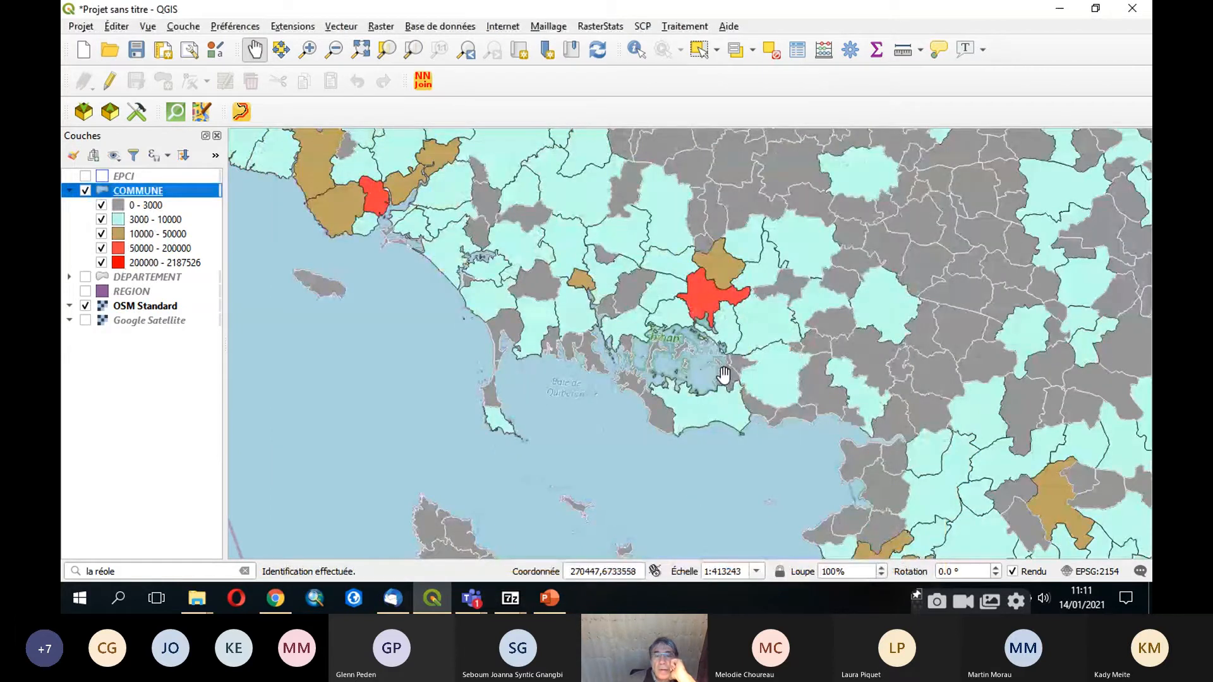
Step: Examine how the population classes are distributed across the communes along the Atlantic coast and inland
{"action": "scroll", "coordinate": [723, 375], "scroll_direction": "down", "scroll_amount": 1}
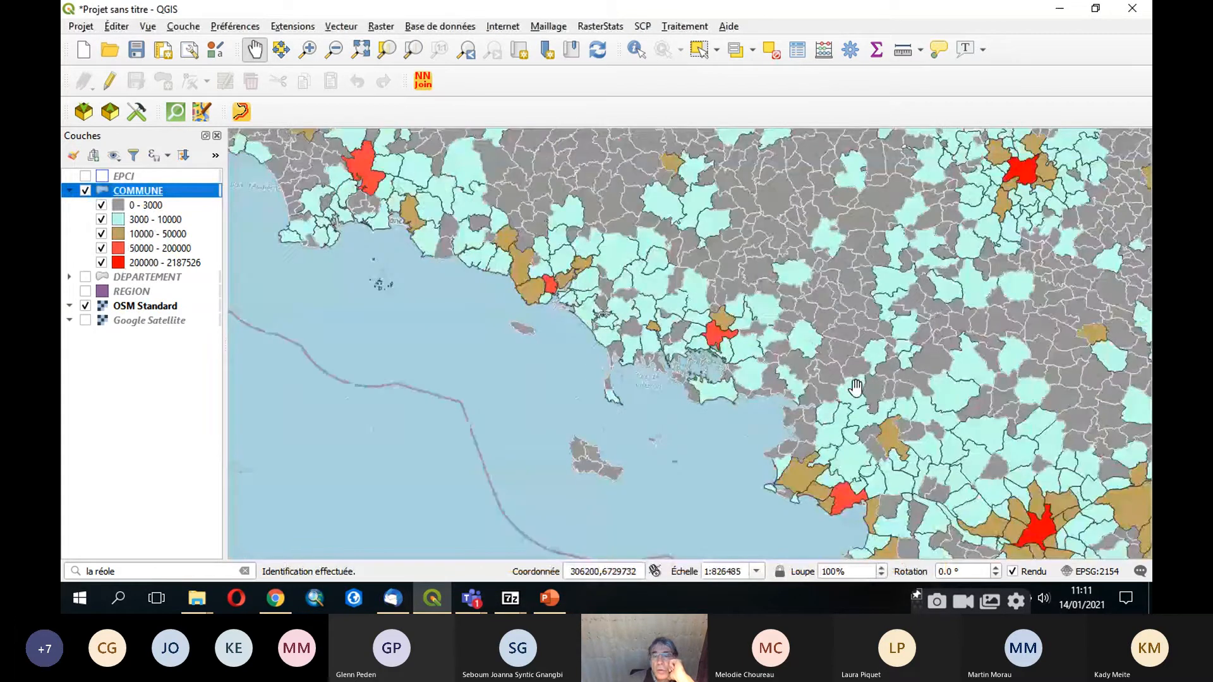
{"action": "scroll", "coordinate": [855, 387], "scroll_direction": "down", "scroll_amount": 1}
{"action": "left_click_drag", "start_coordinate": [883, 462], "coordinate": [621, 331]}
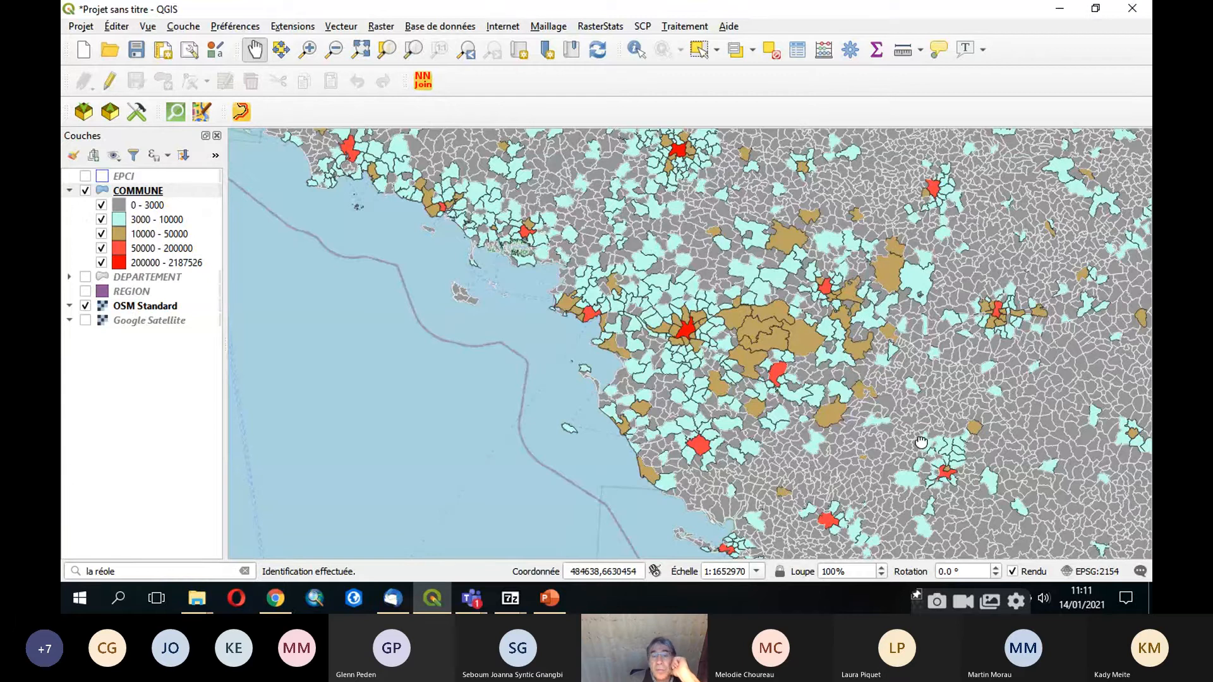
{"action": "left_click_drag", "start_coordinate": [949, 548], "coordinate": [721, 319]}
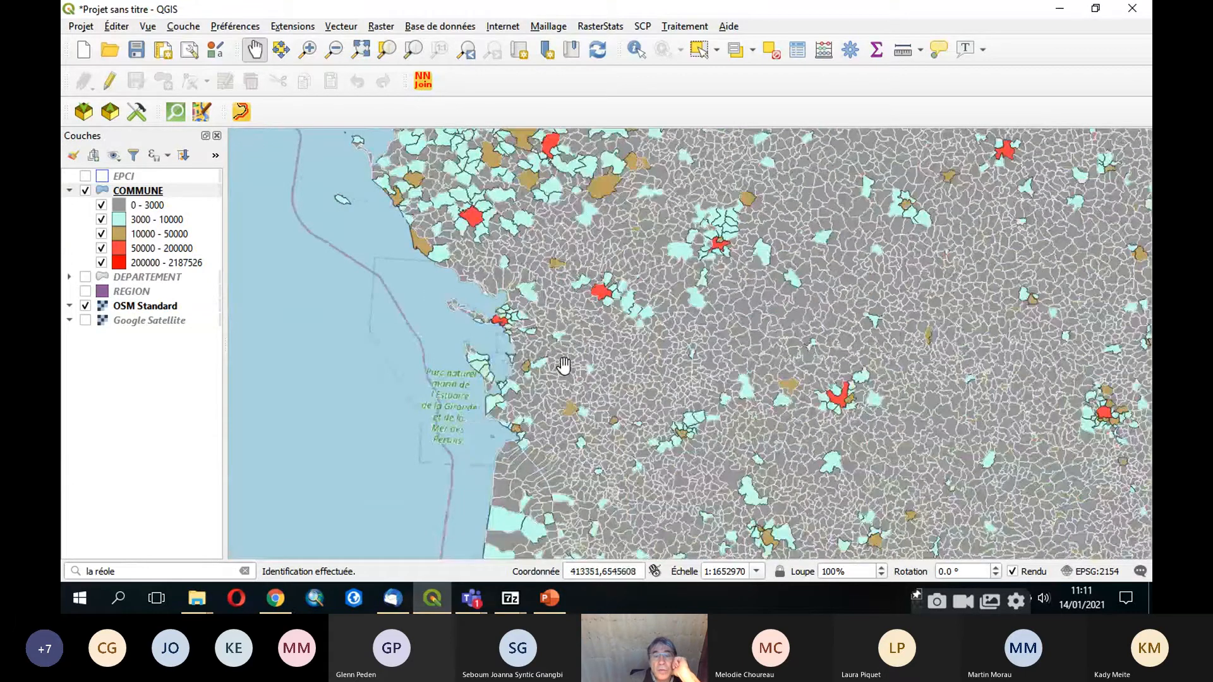
{"action": "scroll", "coordinate": [563, 365], "scroll_direction": "down", "scroll_amount": 1}
{"action": "scroll", "coordinate": [563, 365], "scroll_direction": "up", "scroll_amount": 2}
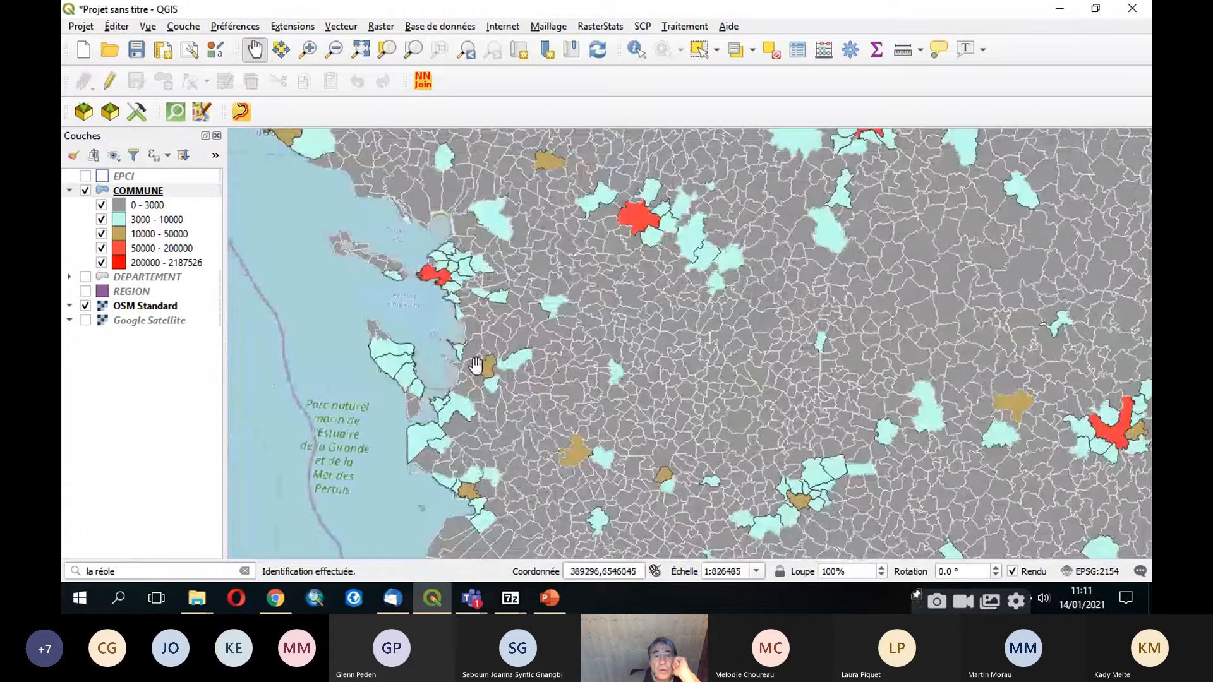
{"action": "left_click_drag", "start_coordinate": [484, 365], "coordinate": [614, 362]}
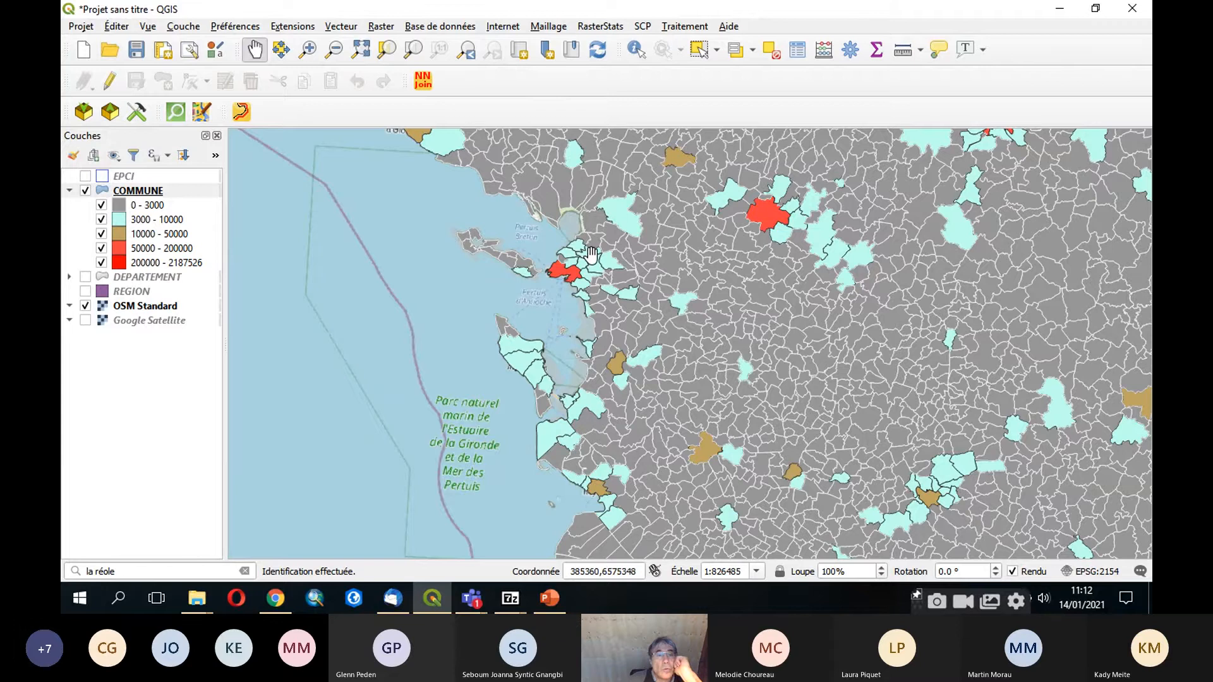
{"action": "left_click_drag", "start_coordinate": [591, 253], "coordinate": [681, 331]}
{"action": "scroll", "coordinate": [664, 352], "scroll_direction": "up", "scroll_amount": 1}
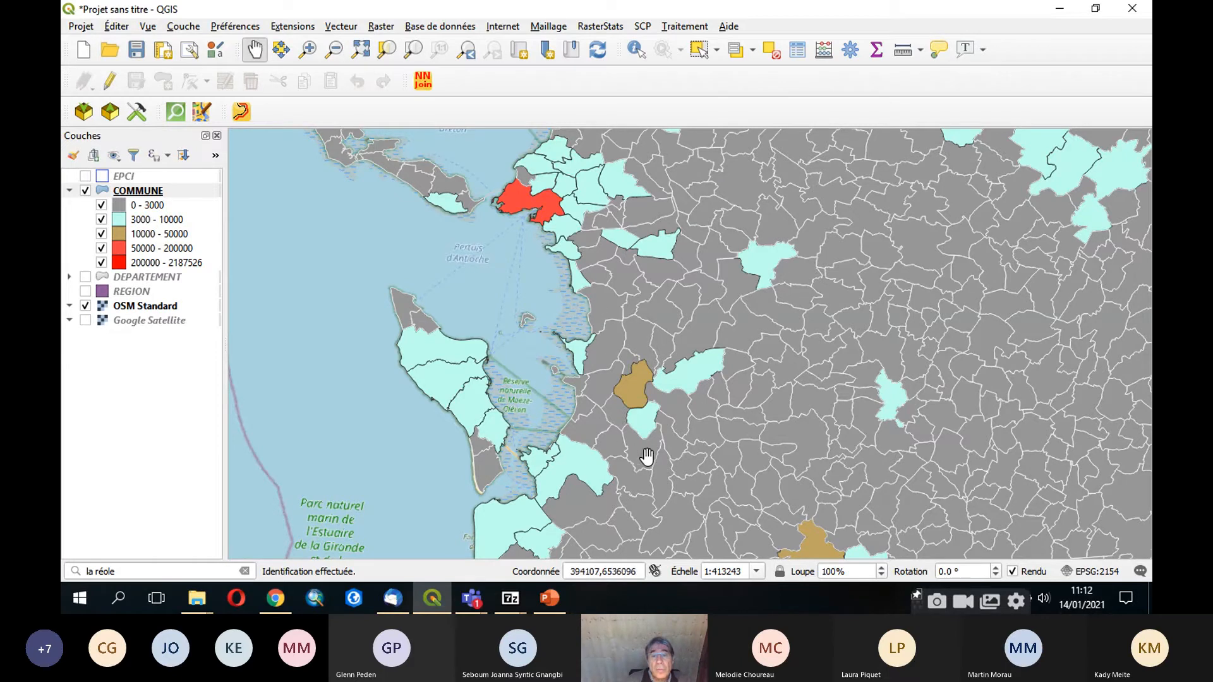
{"action": "scroll", "coordinate": [644, 455], "scroll_direction": "down", "scroll_amount": 1}
{"action": "scroll", "coordinate": [646, 454], "scroll_direction": "up", "scroll_amount": 1}
{"action": "scroll", "coordinate": [737, 448], "scroll_direction": "down", "scroll_amount": 1}
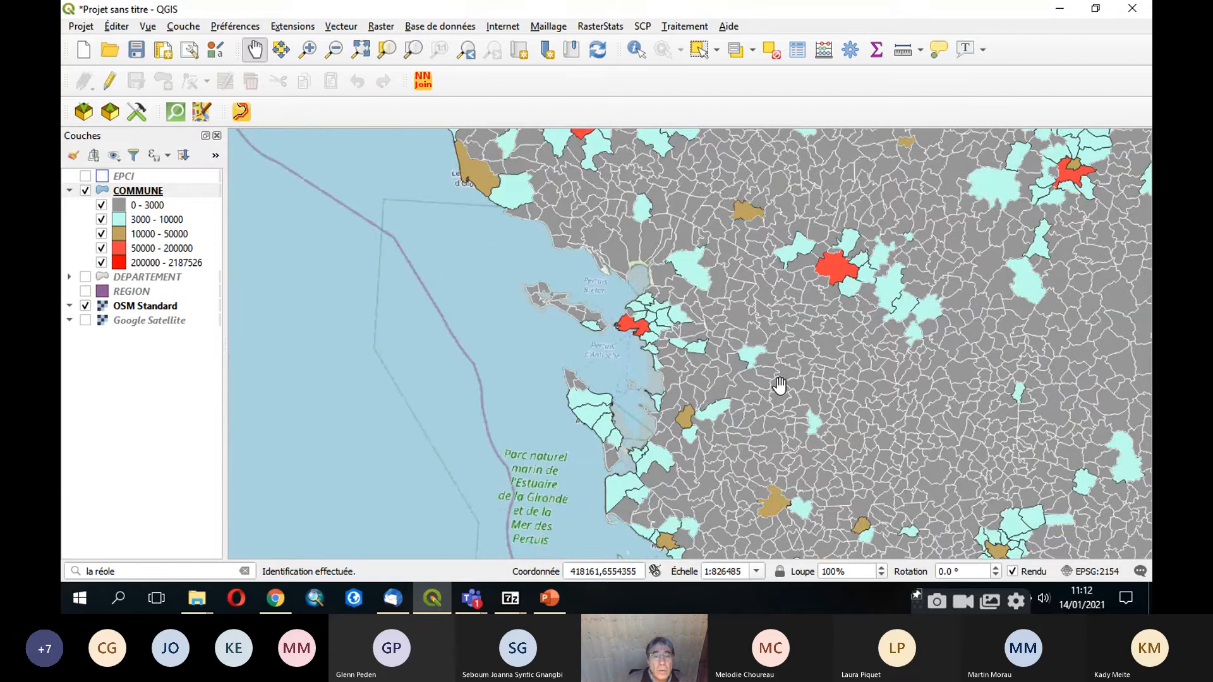
Step: Switch to the Microsoft Teams meeting window and show its additional meeting actions
{"action": "left_click", "coordinate": [478, 601]}
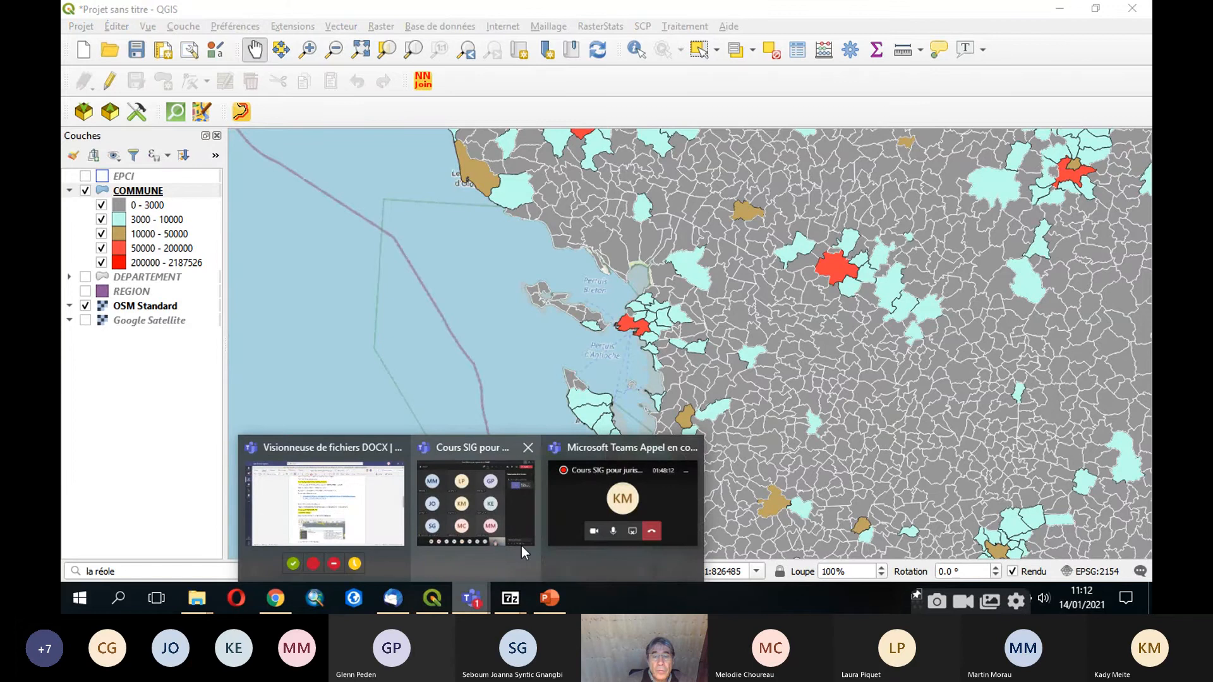
{"action": "left_click", "coordinate": [518, 515]}
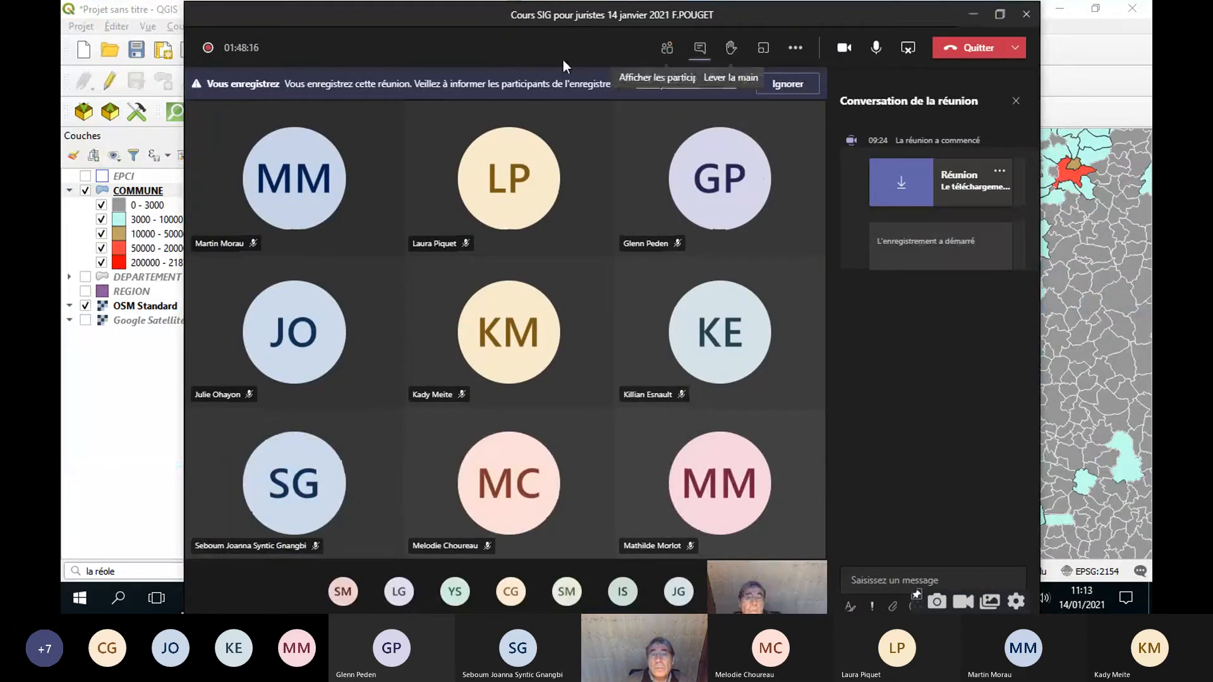
{"action": "left_click", "coordinate": [795, 47]}
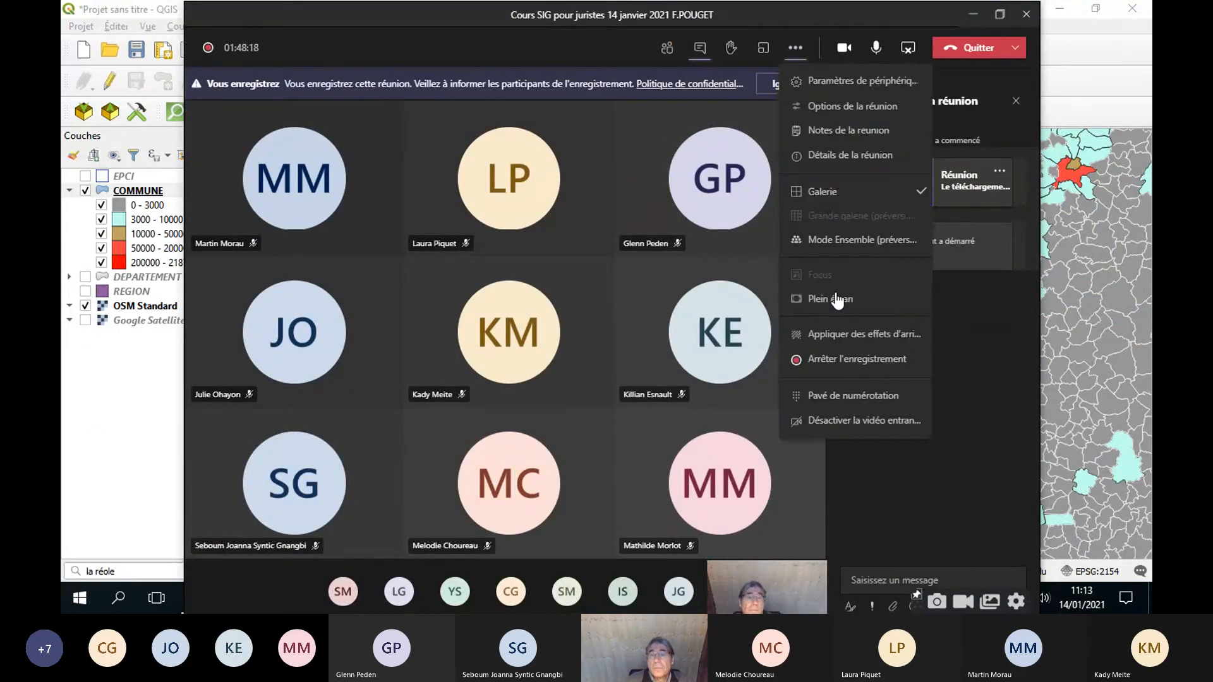